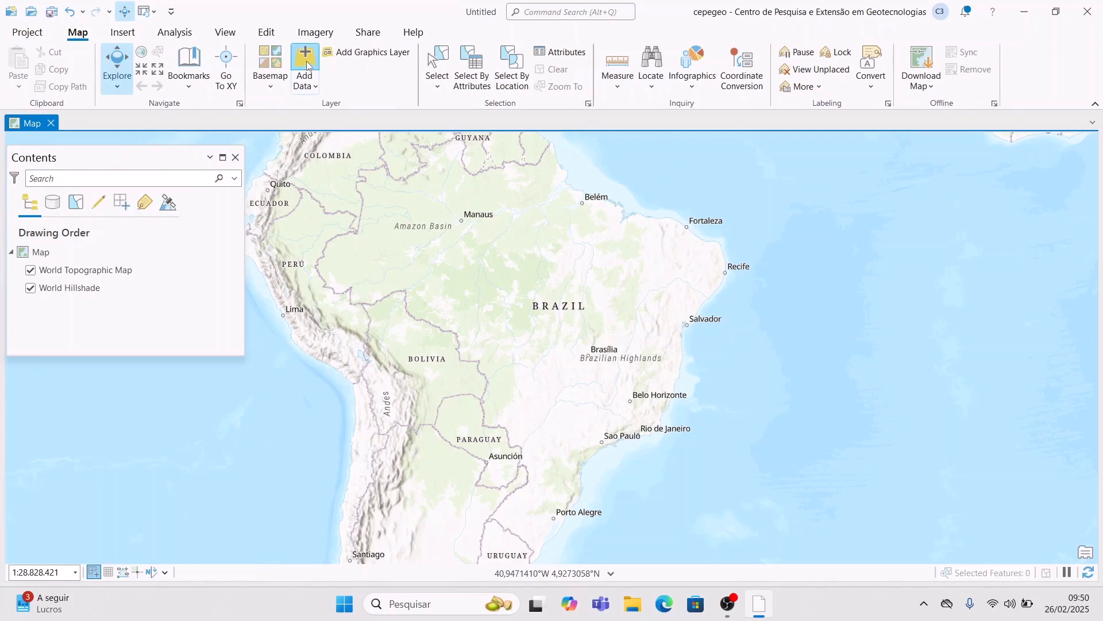
- Add POP_MUN_SP.shp from SIG > Aula_Ope_tabela_atributos > SHP to the map as a layer
{"action": "left_click", "coordinate": [305, 64]}
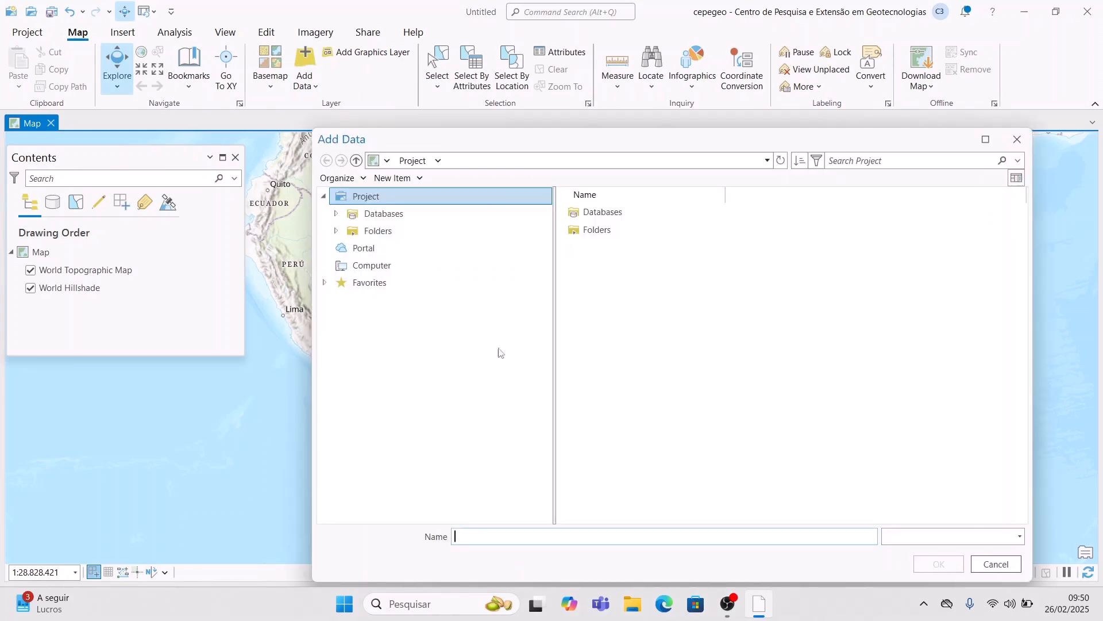
{"action": "left_click", "coordinate": [380, 439]}
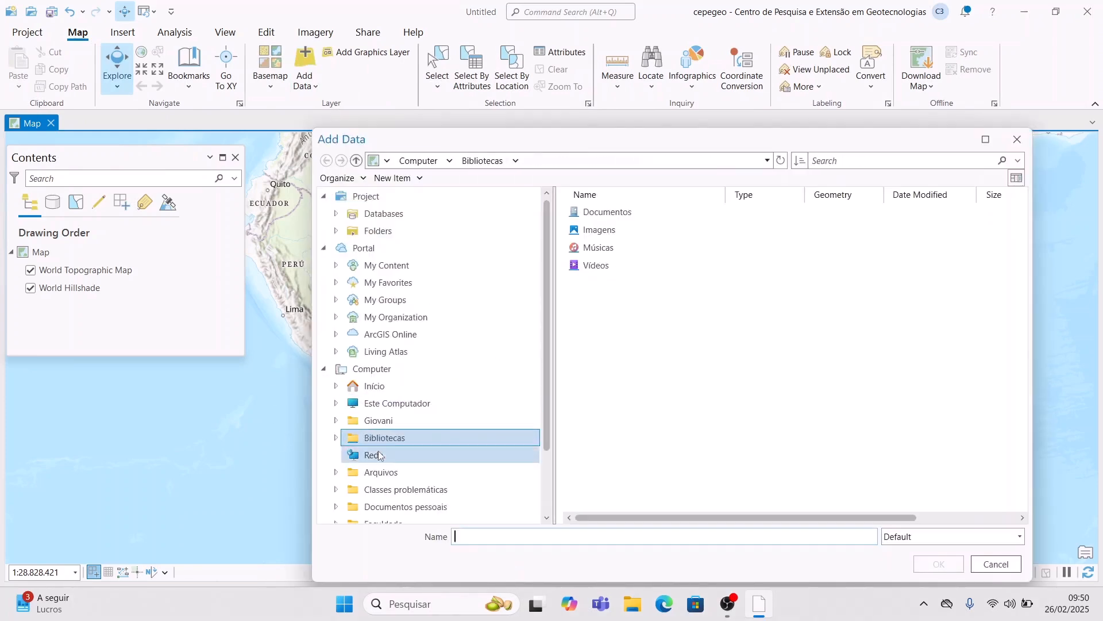
{"action": "scroll", "coordinate": [396, 493], "scroll_direction": "down", "scroll_amount": 3}
{"action": "left_click", "coordinate": [396, 465]}
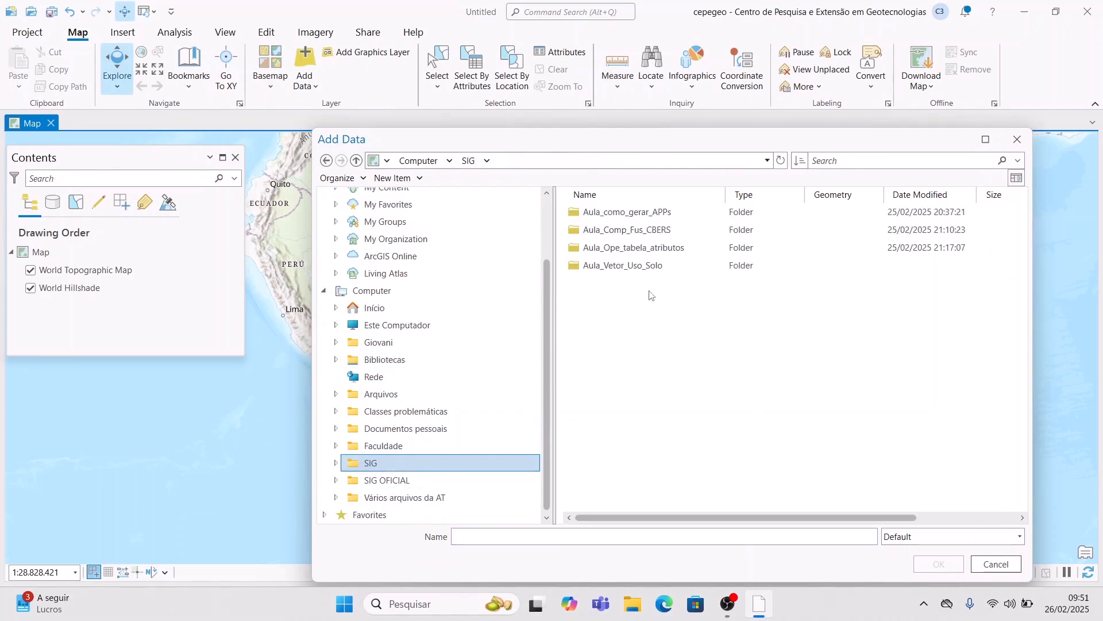
{"action": "double_click", "coordinate": [690, 250]}
{"action": "double_click", "coordinate": [680, 218]}
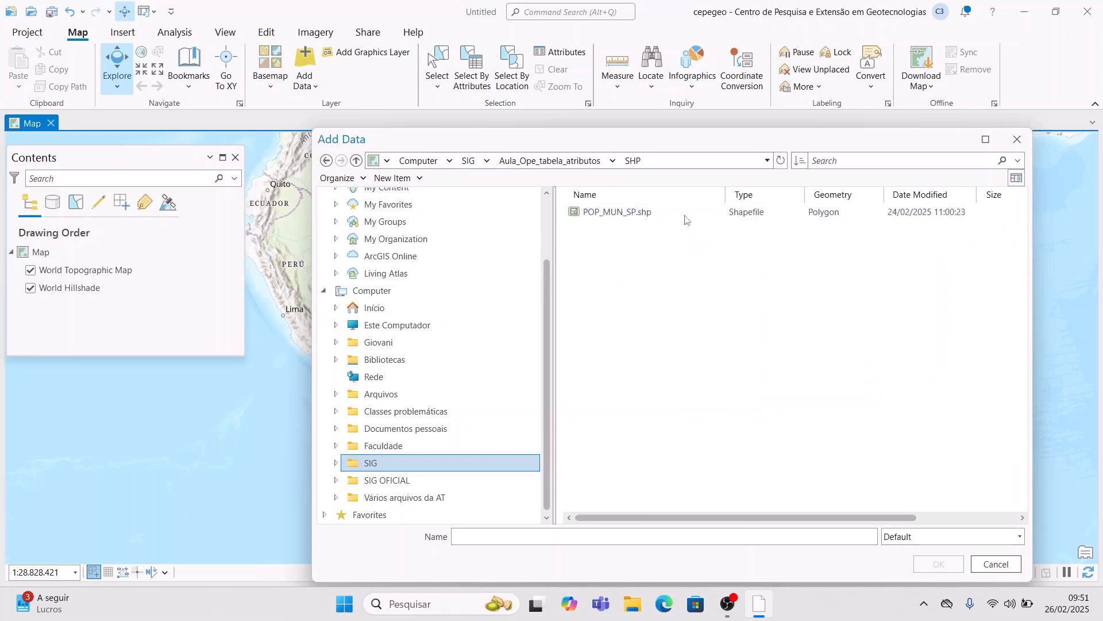
{"action": "left_click", "coordinate": [681, 213]}
{"action": "left_click", "coordinate": [950, 562]}
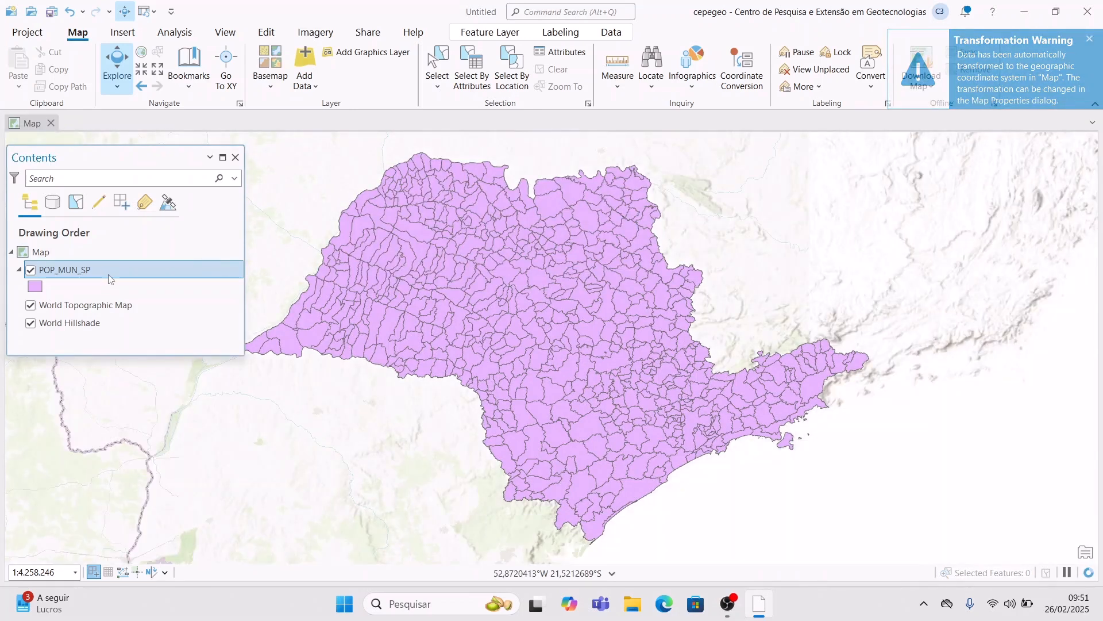
{"action": "right_click", "coordinate": [153, 268]}
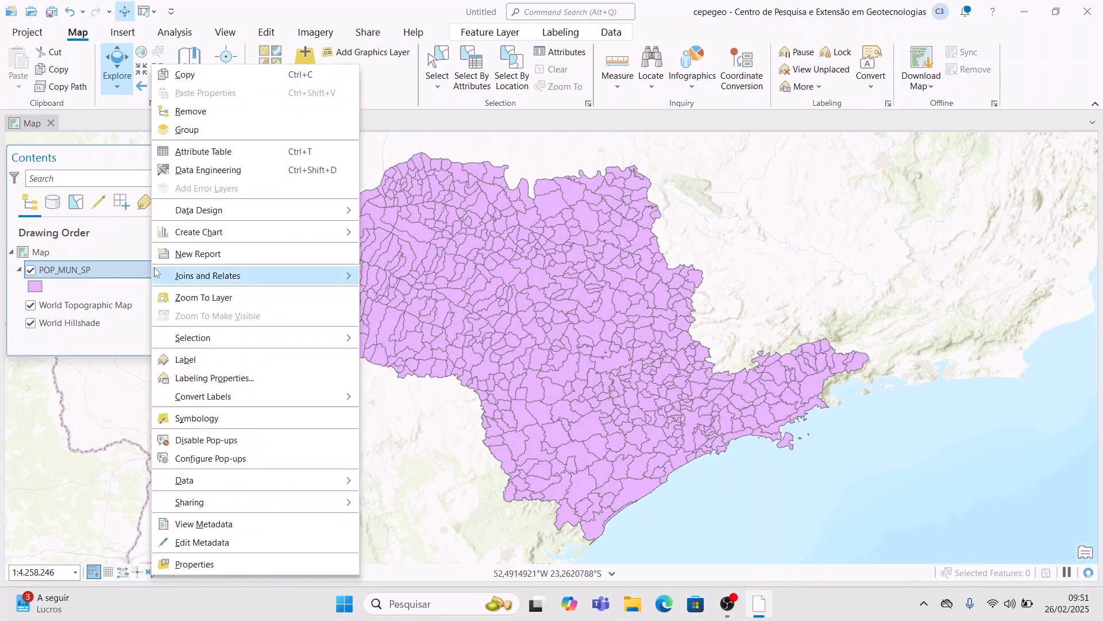
{"action": "left_click", "coordinate": [273, 563]}
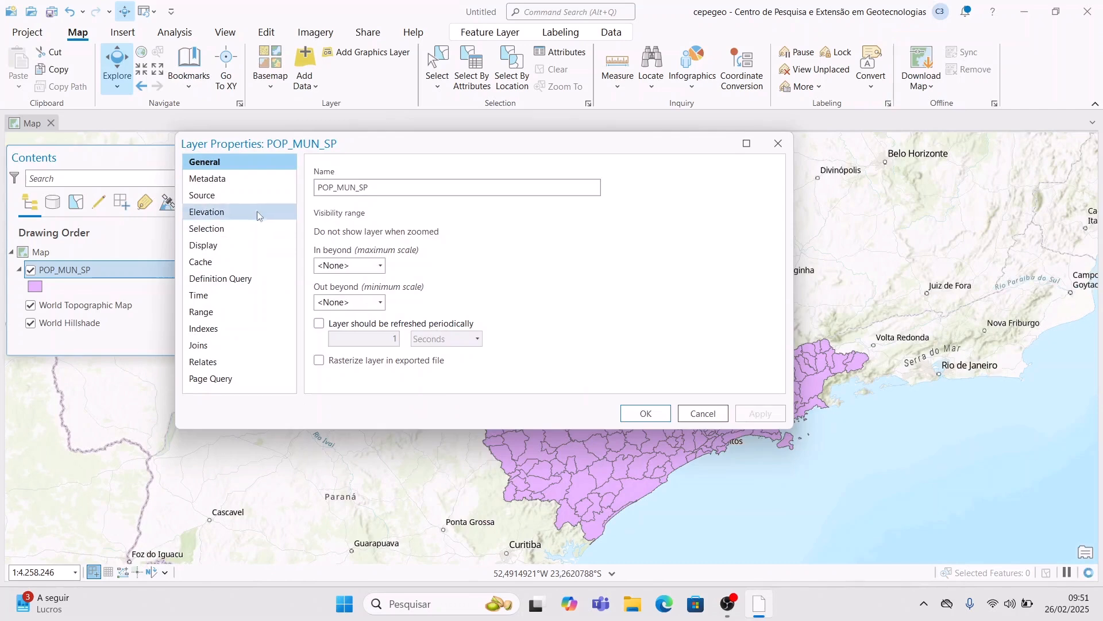
{"action": "left_click", "coordinate": [248, 195]}
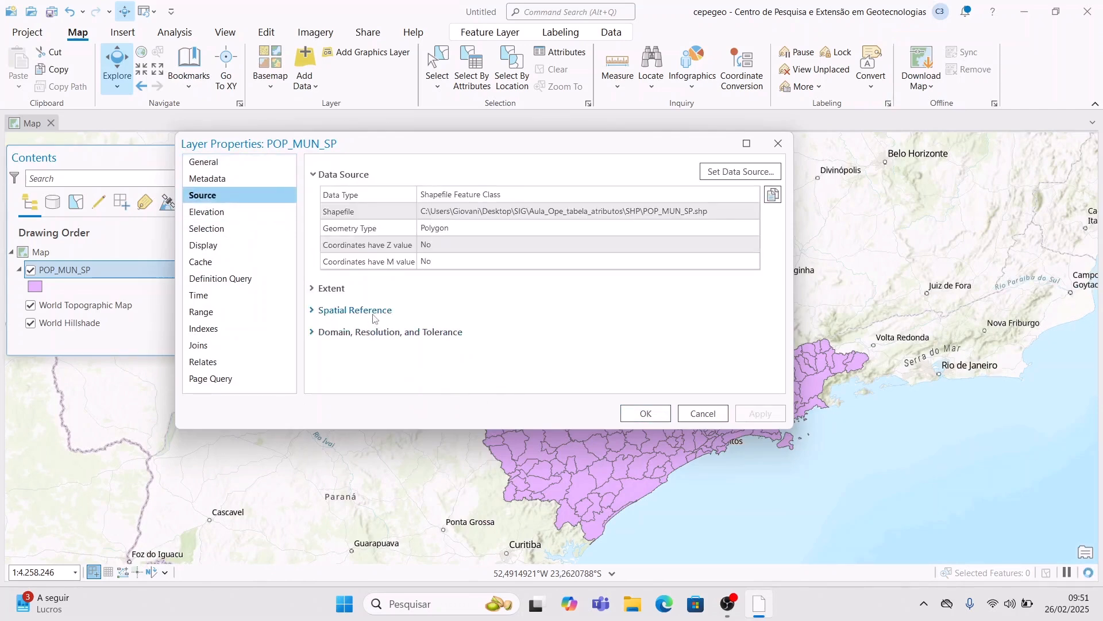
{"action": "left_click", "coordinate": [575, 343]}
{"action": "scroll", "coordinate": [575, 343], "scroll_direction": "down", "scroll_amount": 3}
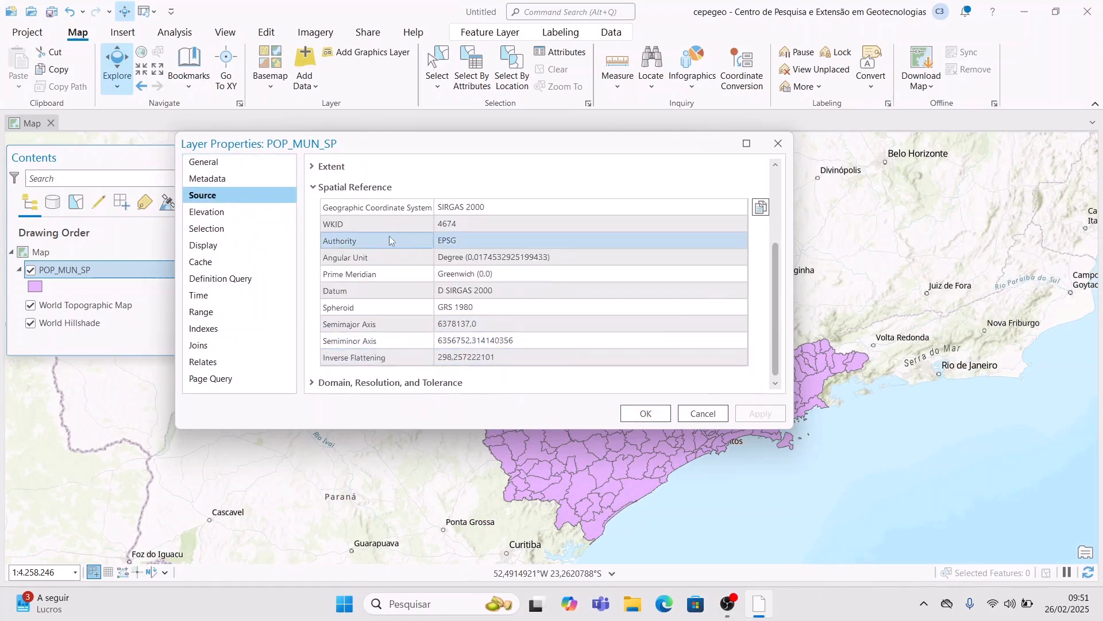
{"action": "scroll", "coordinate": [380, 276], "scroll_direction": "up", "scroll_amount": 2}
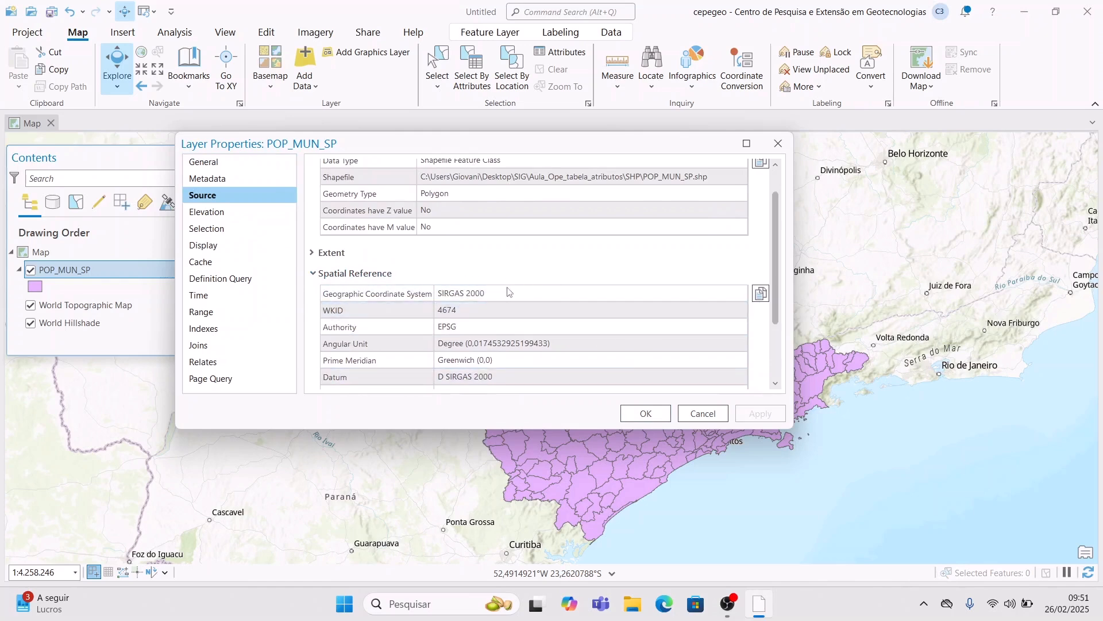
{"action": "left_click", "coordinate": [663, 414]}
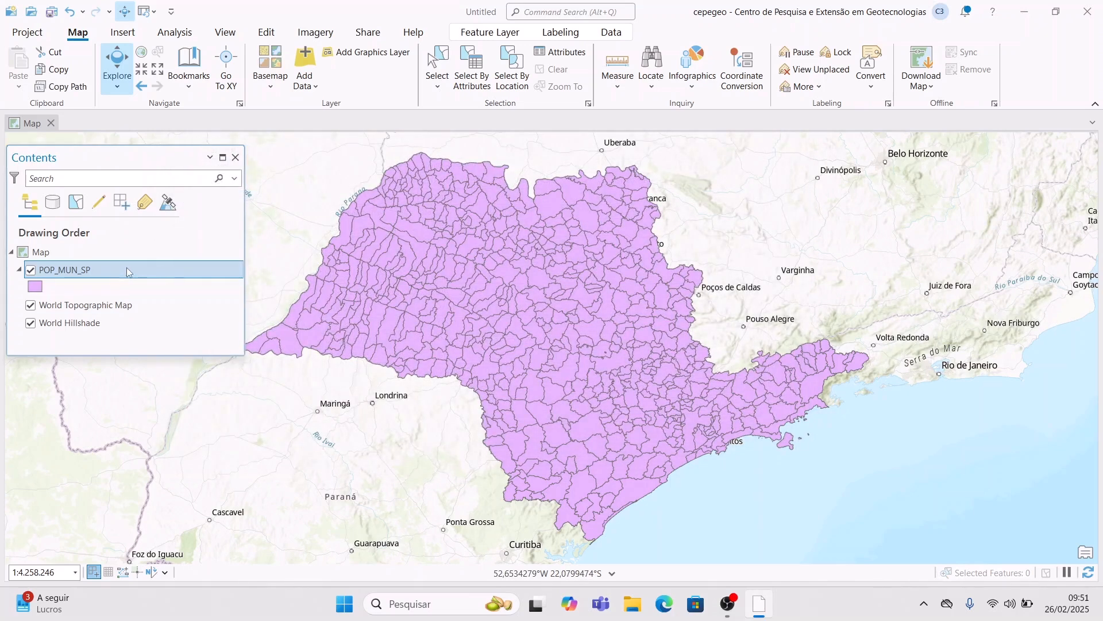
{"action": "right_click", "coordinate": [127, 268]}
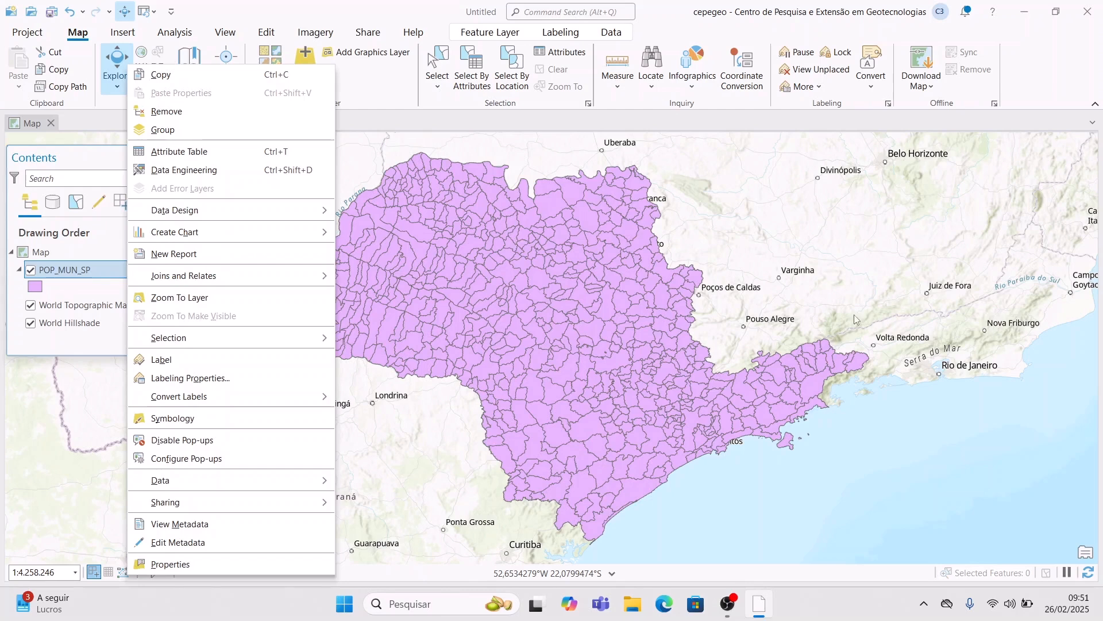
{"action": "left_click", "coordinate": [708, 234]}
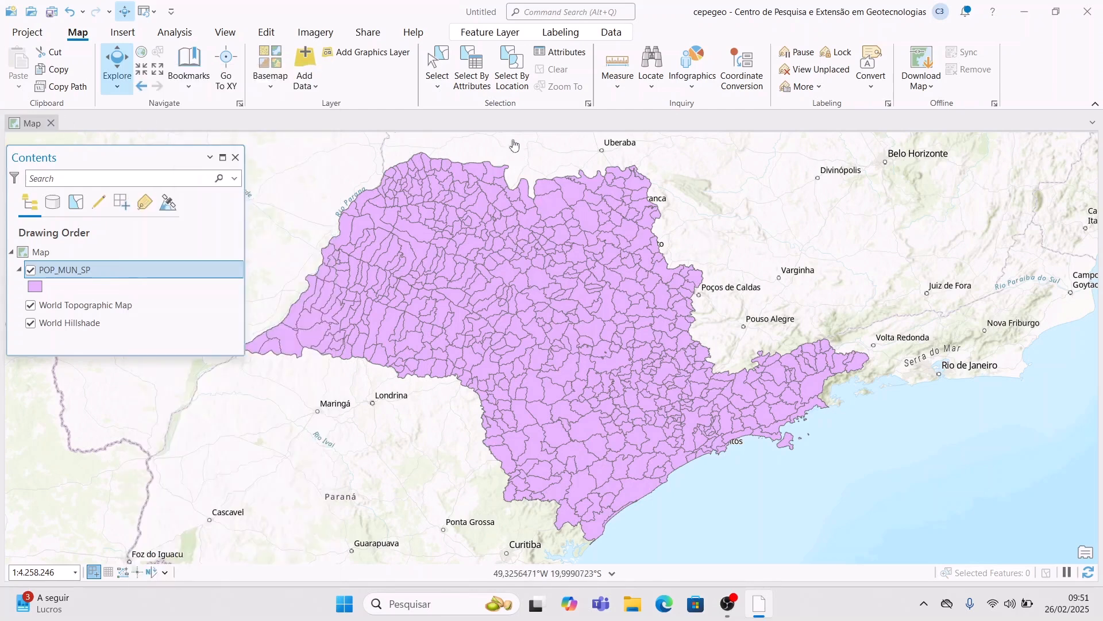
- Apply the SQL selection "POP" >= 100000 to POP_MUN_SP in Select By Attributes
{"action": "left_click", "coordinate": [484, 76]}
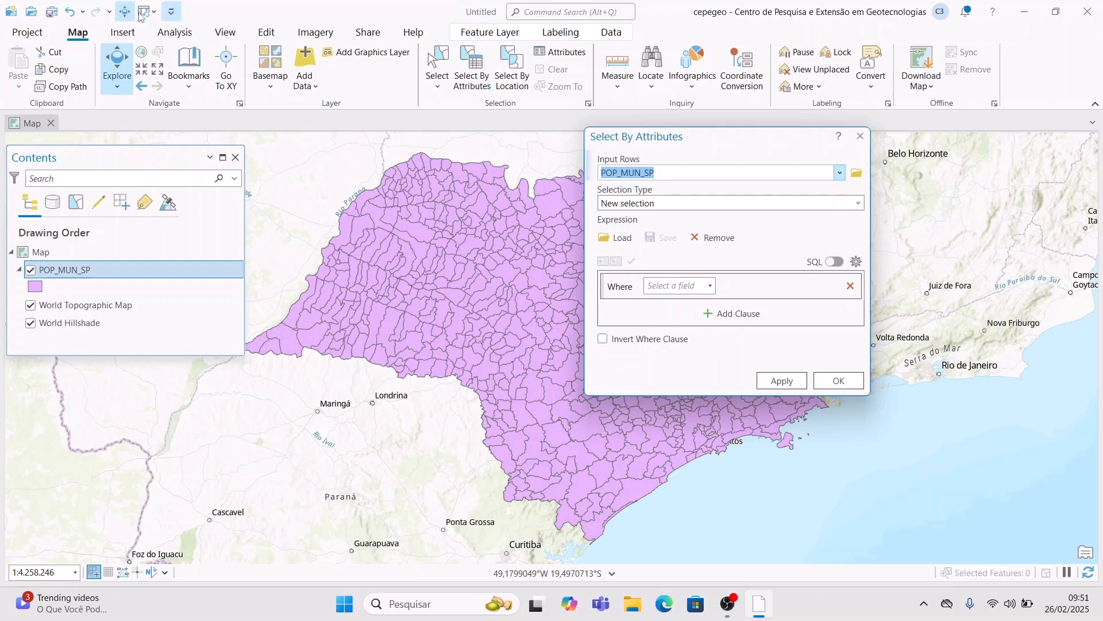
{"action": "left_click", "coordinate": [835, 263]}
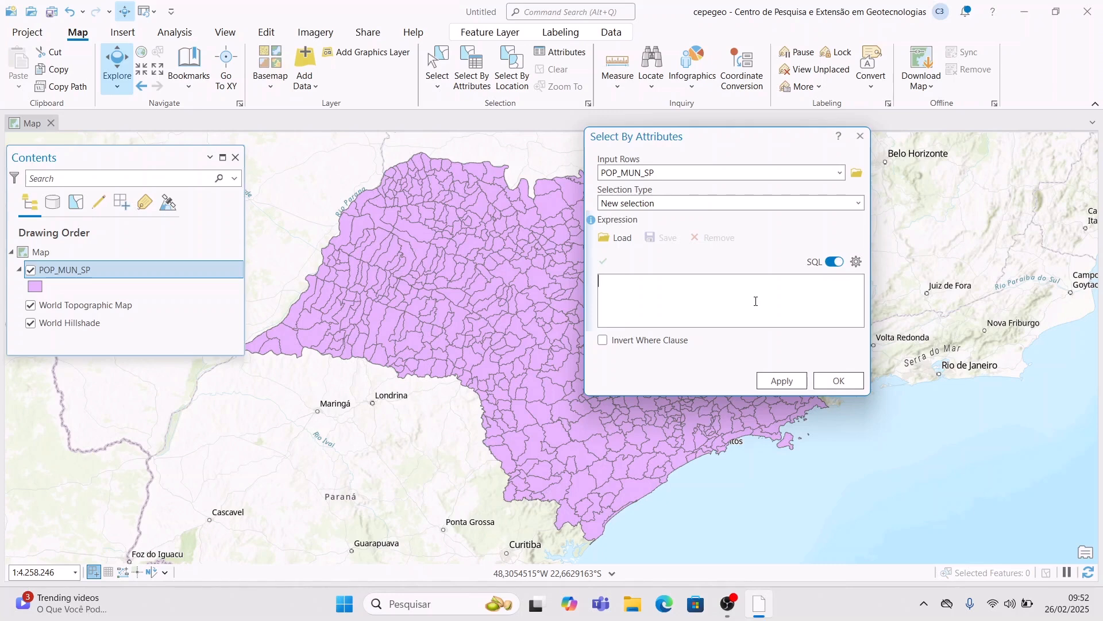
{"action": "type", "text": "\"pop"}
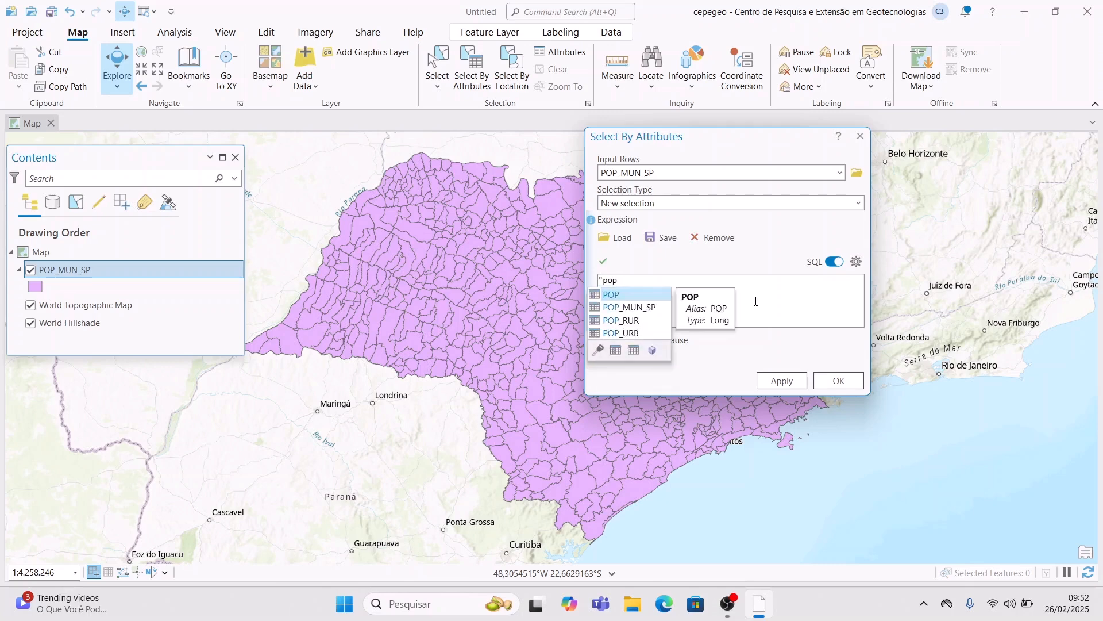
{"action": "key", "text": "Return"}
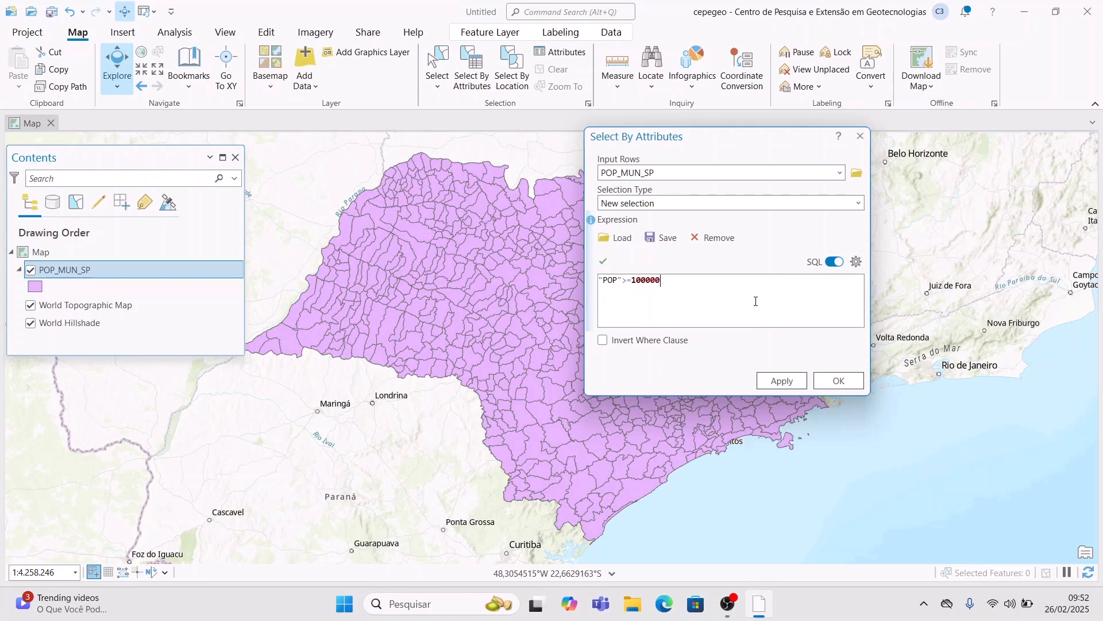
{"action": "left_click", "coordinate": [782, 380]}
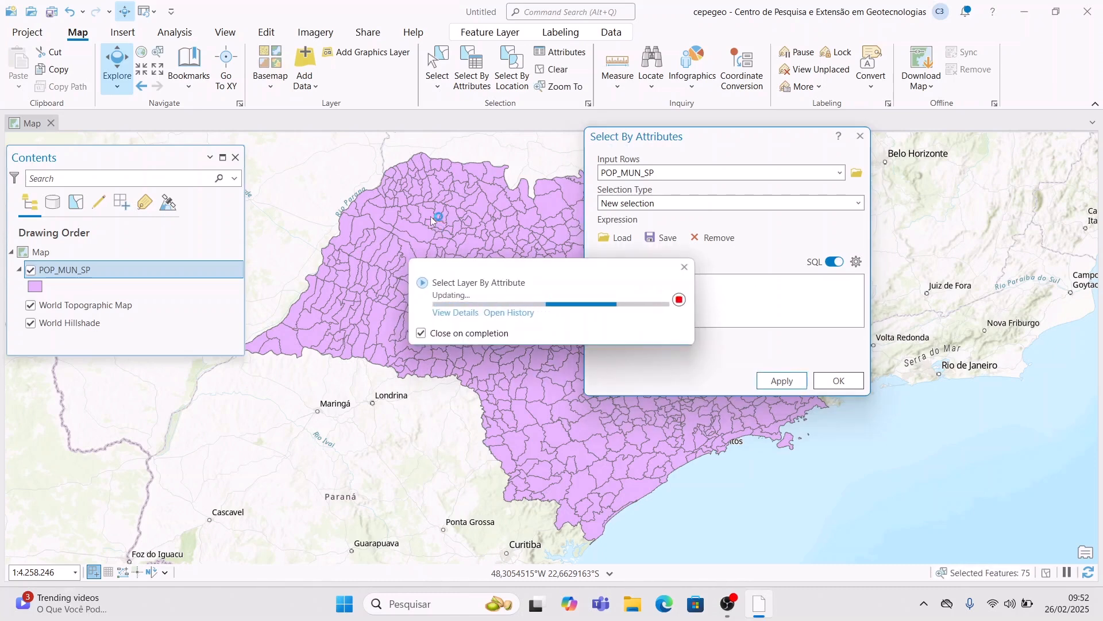
{"action": "left_click_drag", "start_coordinate": [766, 140], "coordinate": [992, 136]}
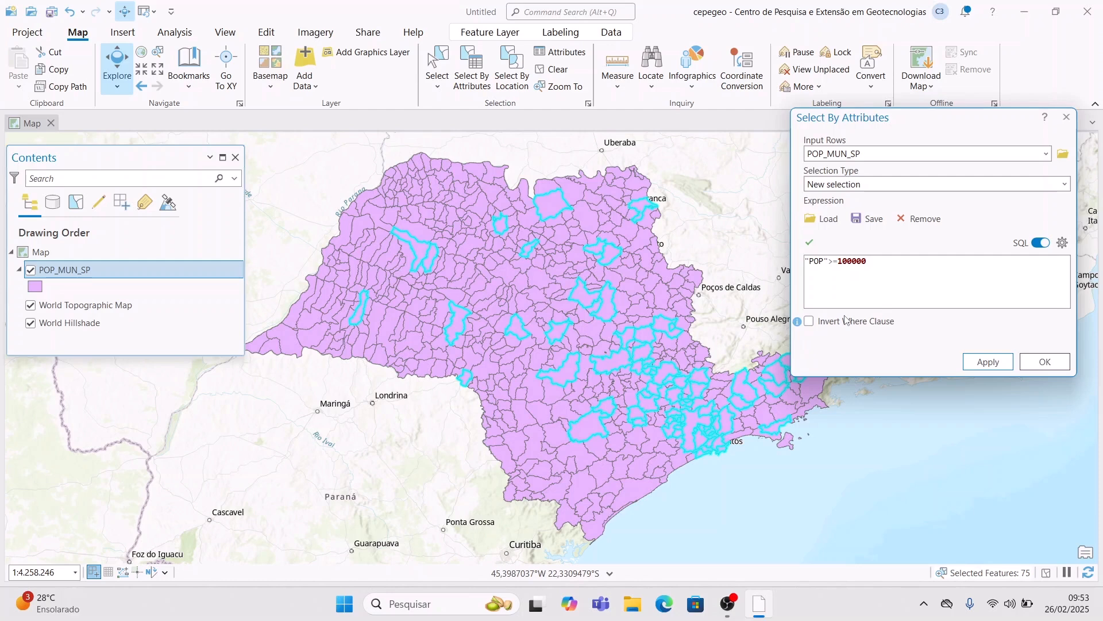
{"action": "left_click", "coordinate": [810, 321]}
{"action": "left_click", "coordinate": [1000, 363]}
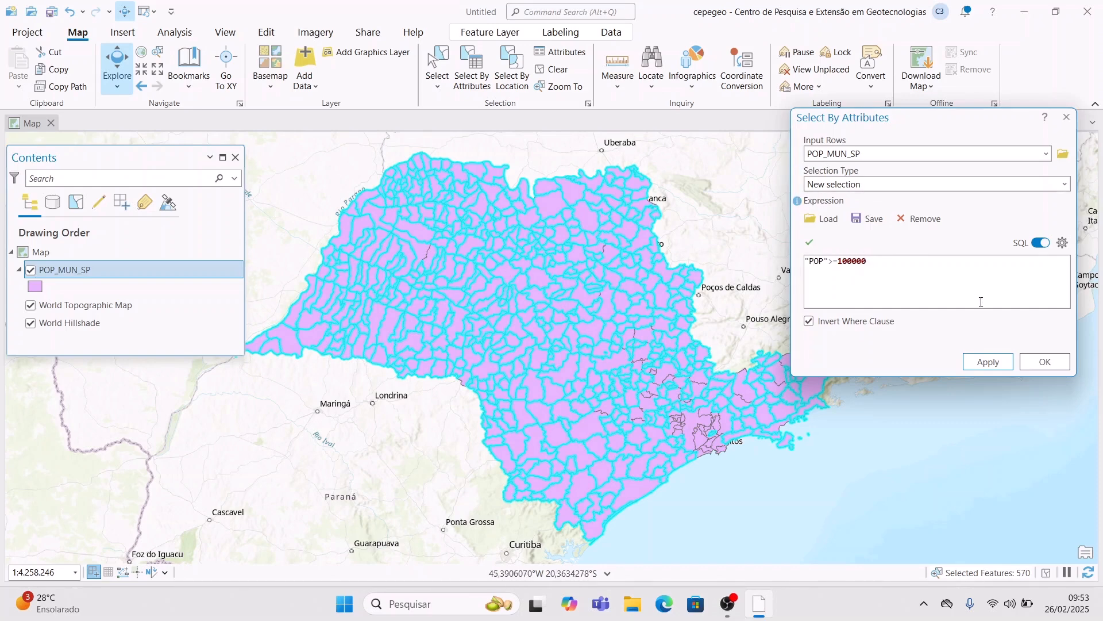
{"action": "left_click", "coordinate": [810, 320]}
{"action": "left_click", "coordinate": [988, 361]}
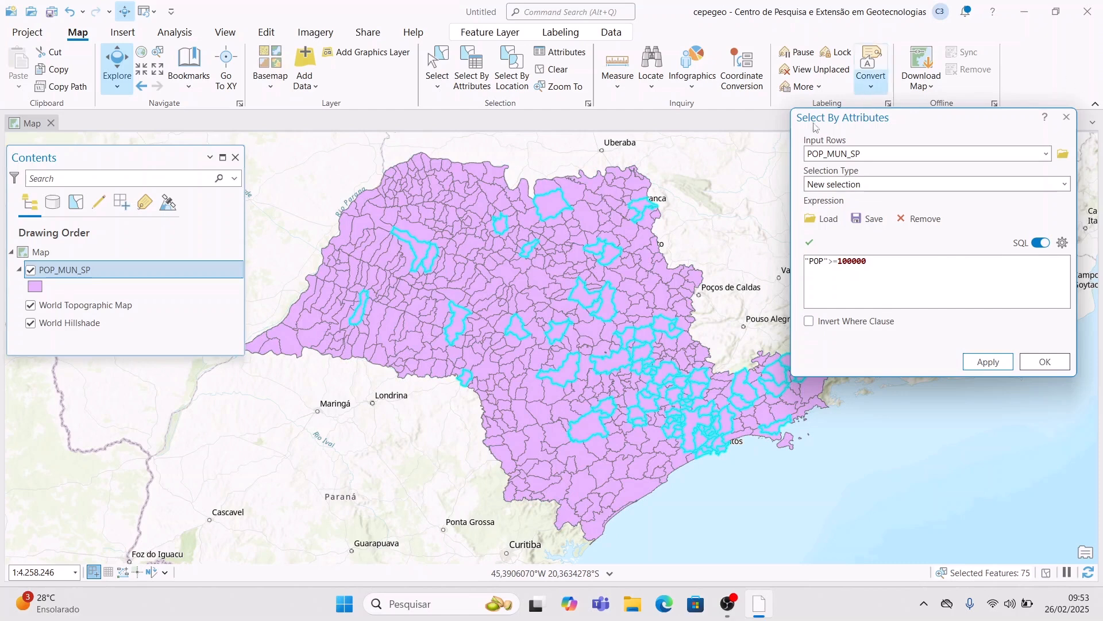
{"action": "right_click", "coordinate": [223, 271]}
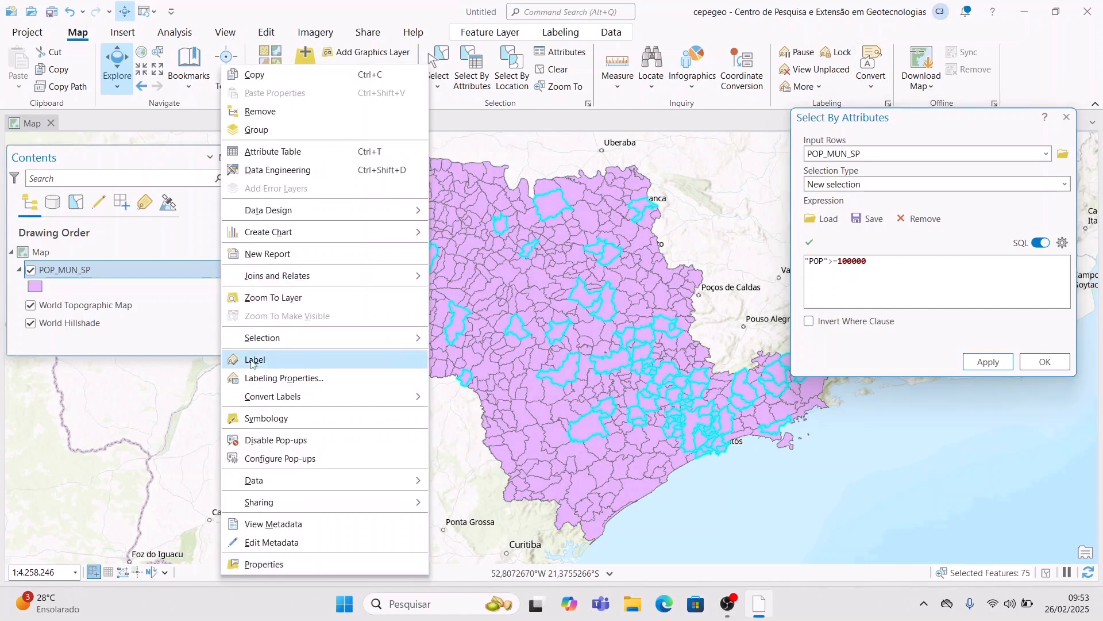
{"action": "left_click", "coordinate": [272, 151]}
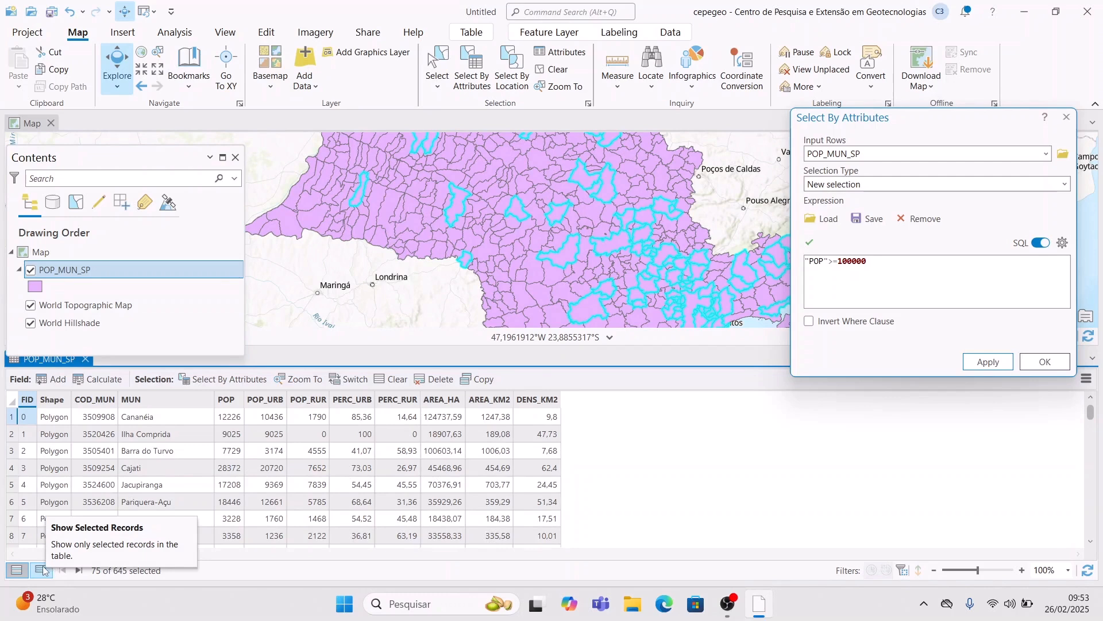
{"action": "left_click", "coordinate": [43, 569]}
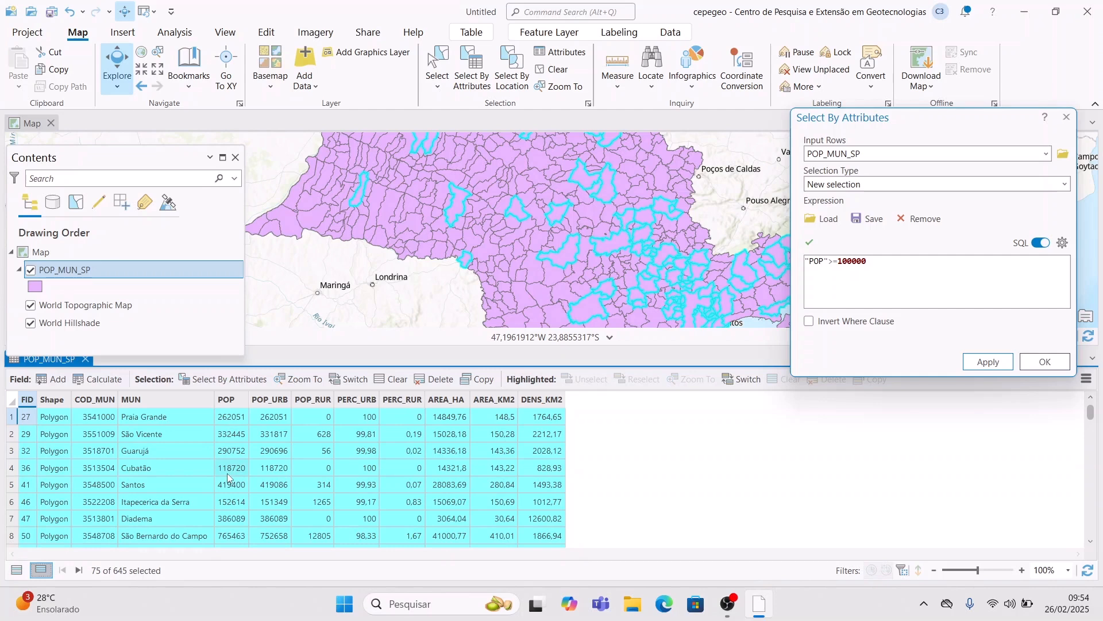
{"action": "left_click", "coordinate": [239, 400]}
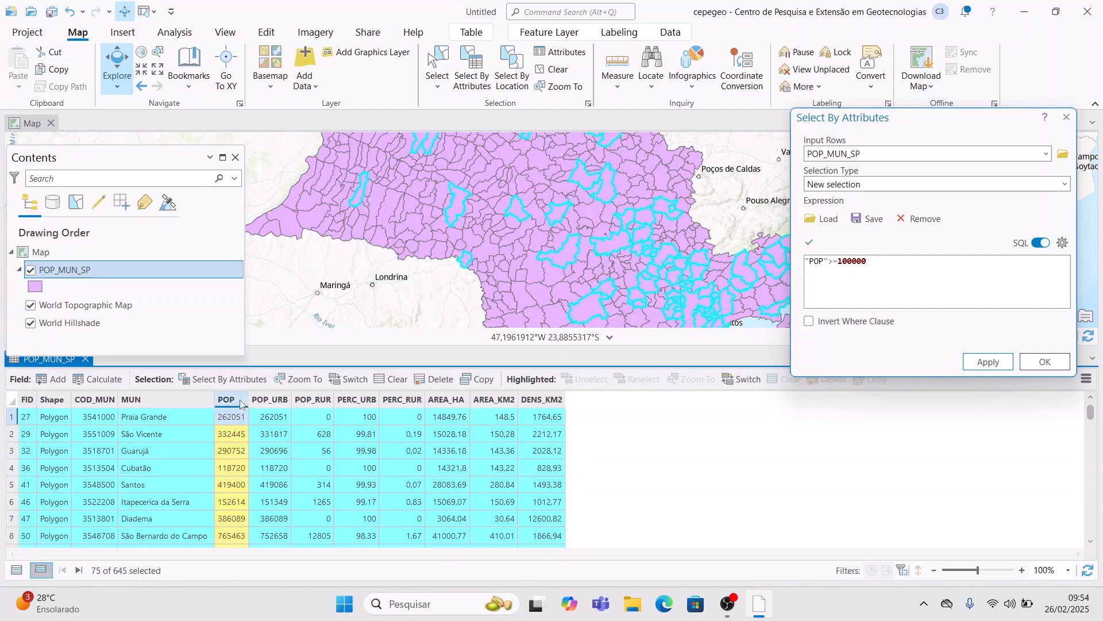
{"action": "key", "text": "Down"}
{"action": "key", "text": "Down"}
{"action": "key", "text": "Down"}
{"action": "key", "text": "Down"}
{"action": "key", "text": "Down"}
{"action": "key", "text": "Down"}
{"action": "key", "text": "Down"}
{"action": "key", "text": "Down"}
{"action": "key", "text": "Down"}
{"action": "key", "text": "Down"}
{"action": "key", "text": "Down"}
{"action": "key", "text": "Down"}
{"action": "key", "text": "Down"}
{"action": "key", "text": "Down"}
{"action": "key", "text": "Down"}
{"action": "key", "text": "Down"}
{"action": "key", "text": "Down"}
{"action": "key", "text": "Down"}
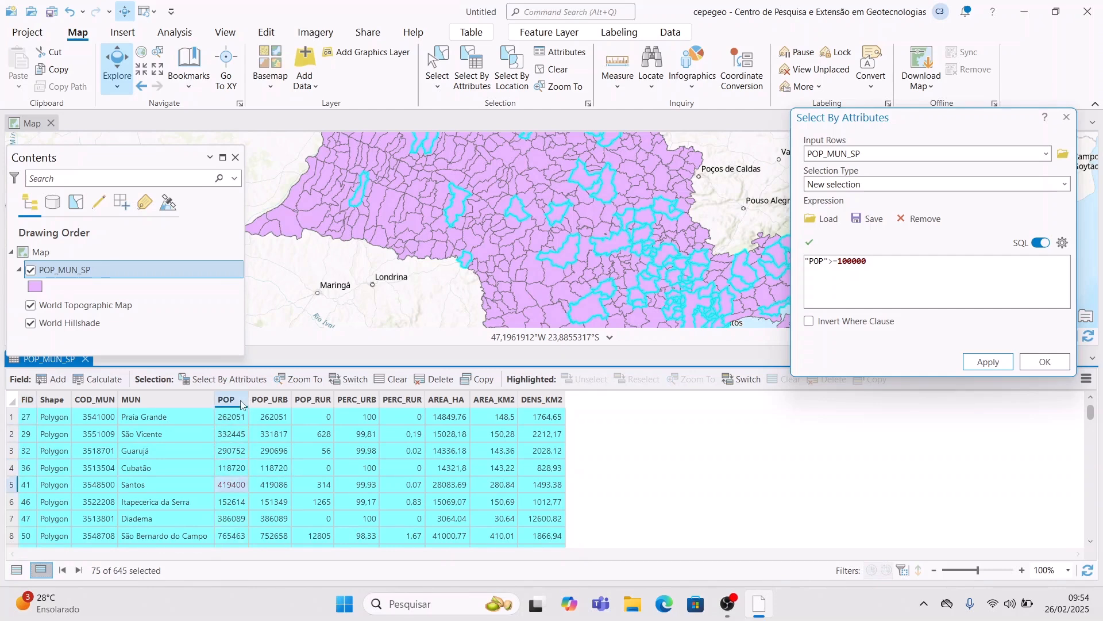
{"action": "key", "text": "Down"}
{"action": "key", "text": "Down"}
{"action": "key", "text": "Down"}
{"action": "key", "text": "Down"}
{"action": "key", "text": "Down"}
{"action": "key", "text": "Down"}
{"action": "key", "text": "Down"}
{"action": "key", "text": "Down"}
{"action": "key", "text": "Down"}
{"action": "key", "text": "Down"}
{"action": "key", "text": "Down"}
{"action": "key", "text": "Down"}
{"action": "key", "text": "Down"}
{"action": "key", "text": "Down"}
{"action": "key", "text": "Down"}
{"action": "key", "text": "Down"}
{"action": "key", "text": "Down"}
{"action": "key", "text": "Down"}
{"action": "key", "text": "Down"}
{"action": "key", "text": "Down"}
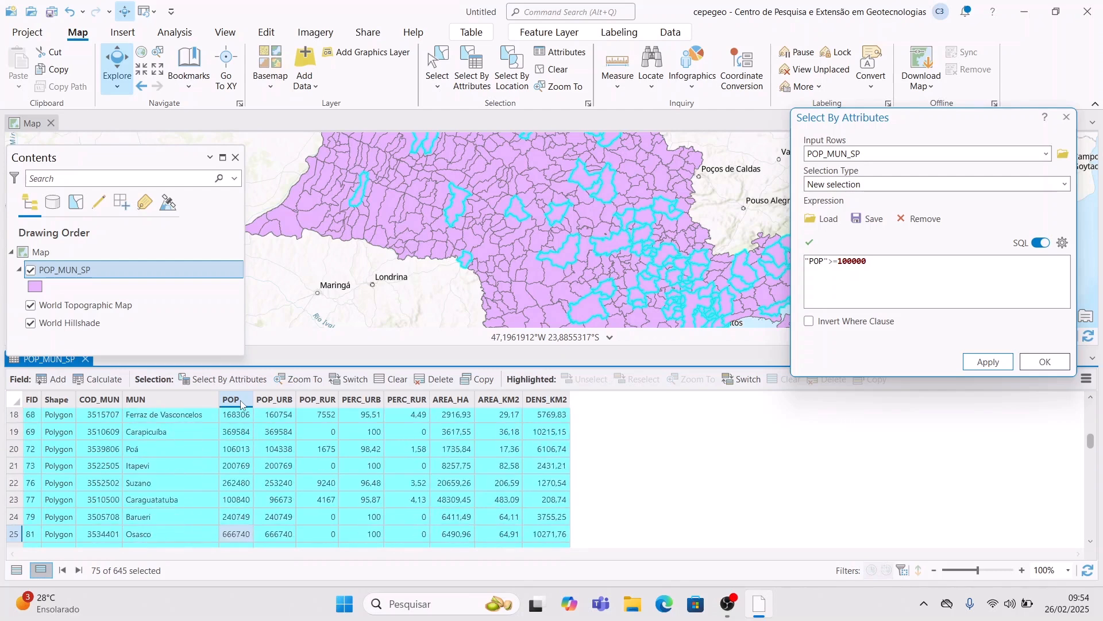
{"action": "key", "text": "Up"}
{"action": "key", "text": "Up"}
{"action": "key", "text": "Up"}
{"action": "key", "text": "Up"}
{"action": "key", "text": "Down"}
{"action": "key", "text": "Down"}
{"action": "key", "text": "Down"}
{"action": "key", "text": "Down"}
{"action": "key", "text": "Down"}
{"action": "key", "text": "Down"}
{"action": "key", "text": "Down"}
{"action": "key", "text": "Down"}
{"action": "key", "text": "Down"}
{"action": "key", "text": "Down"}
{"action": "key", "text": "Down"}
{"action": "key", "text": "Down"}
{"action": "key", "text": "Down"}
{"action": "key", "text": "Down"}
{"action": "key", "text": "Down"}
{"action": "key", "text": "Down"}
{"action": "key", "text": "Down"}
{"action": "key", "text": "Down"}
{"action": "key", "text": "Down"}
{"action": "key", "text": "Down"}
{"action": "key", "text": "Down"}
{"action": "key", "text": "Down"}
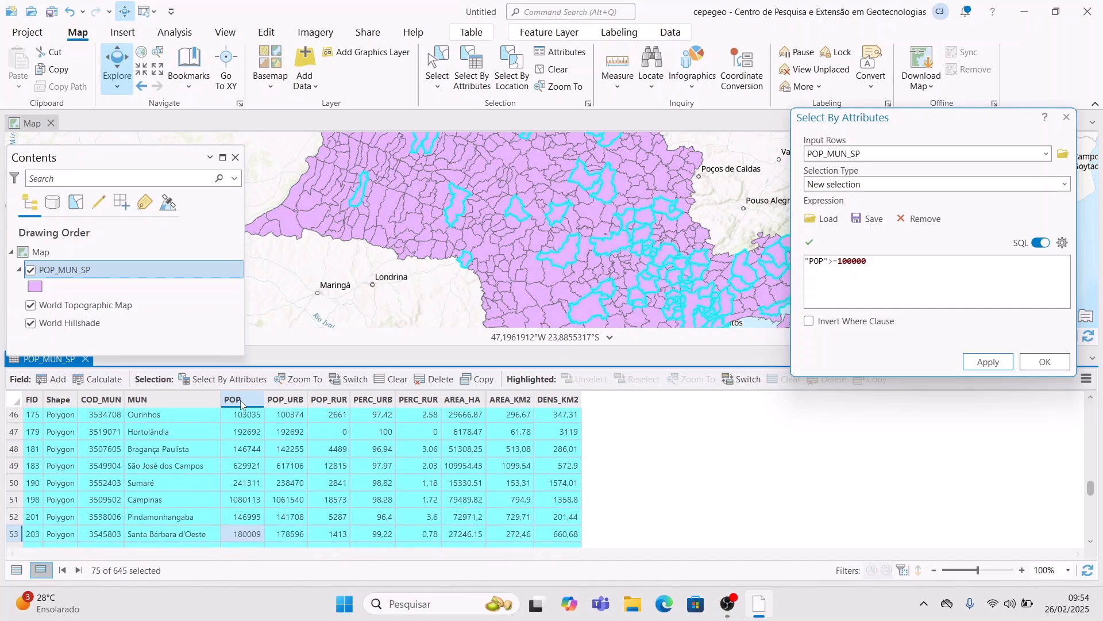
{"action": "key", "text": "Down"}
{"action": "key", "text": "Down"}
{"action": "key", "text": "Down"}
{"action": "key", "text": "Down"}
{"action": "key", "text": "Down"}
{"action": "key", "text": "Down"}
{"action": "key", "text": "Down"}
{"action": "key", "text": "Down"}
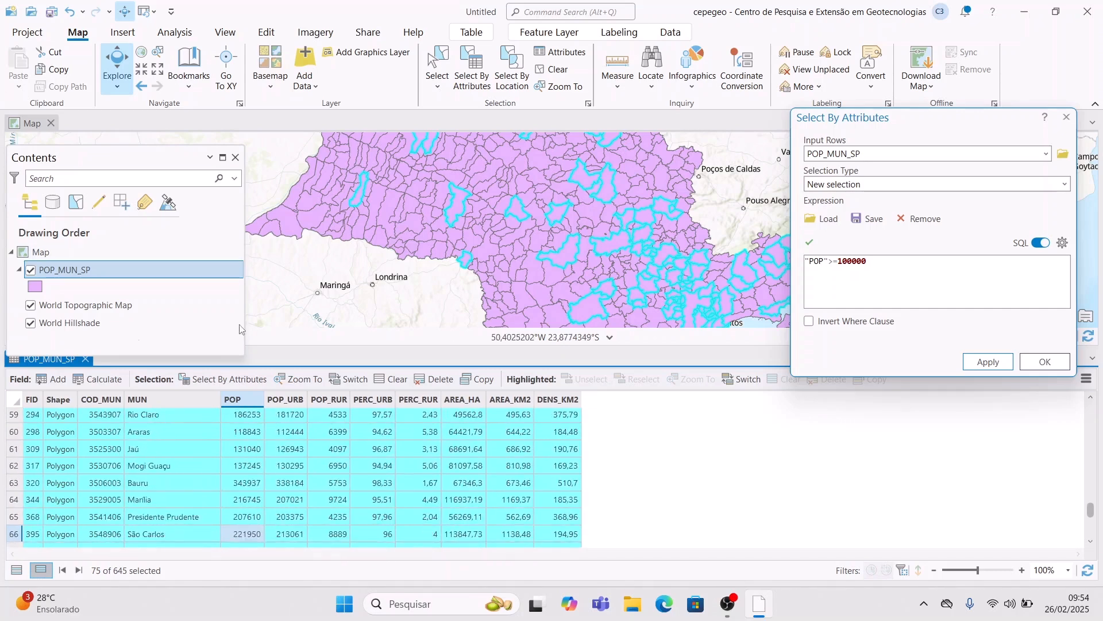
- Run Summary Statistics with Field POP and Statistic Sum into POP_MUN_SP_Statistics
{"action": "left_click", "coordinate": [86, 360]}
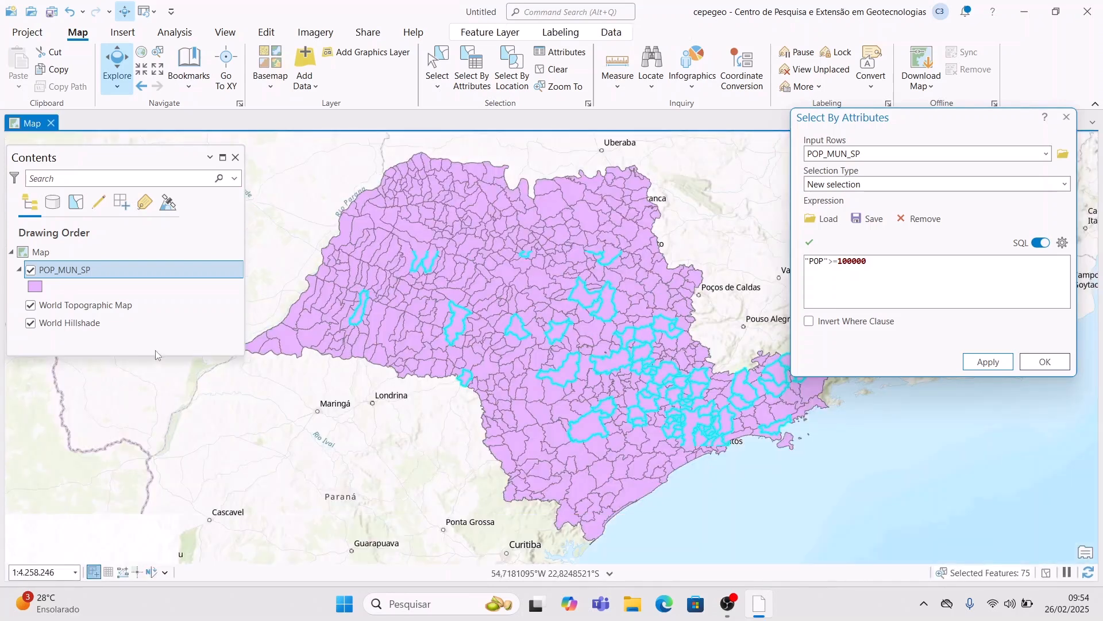
{"action": "left_click", "coordinate": [587, 10]}
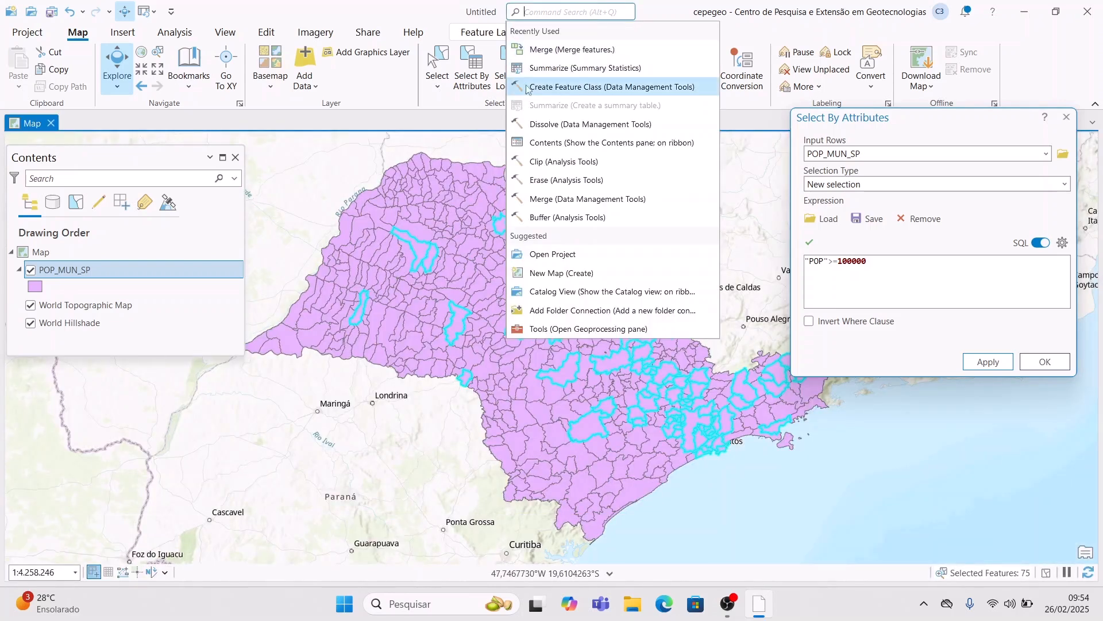
{"action": "left_click", "coordinate": [594, 73]}
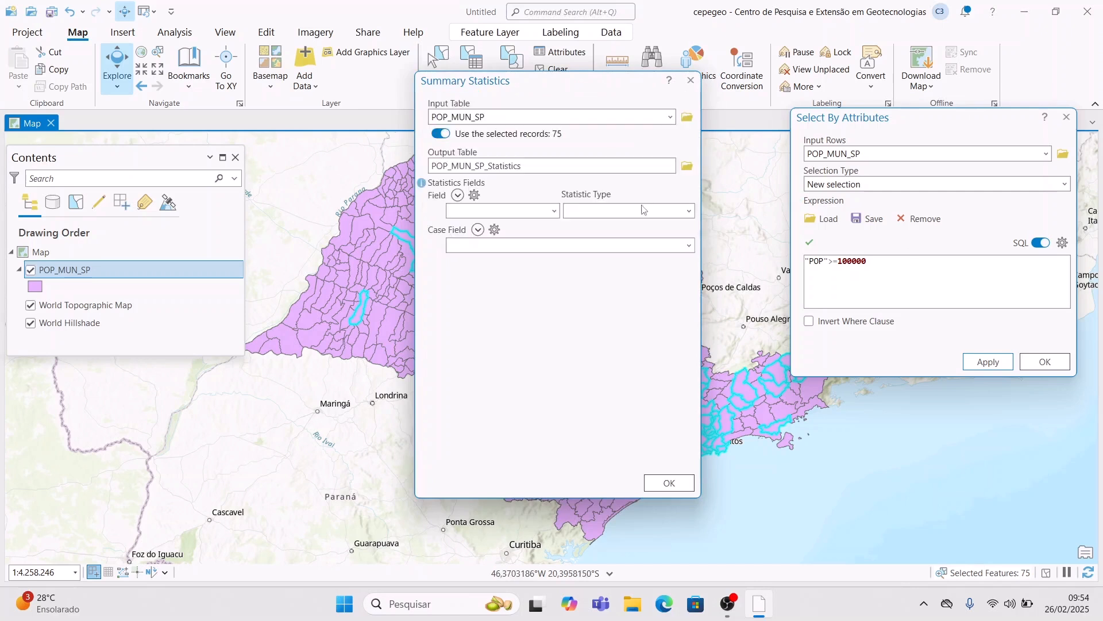
{"action": "left_click", "coordinate": [555, 213]}
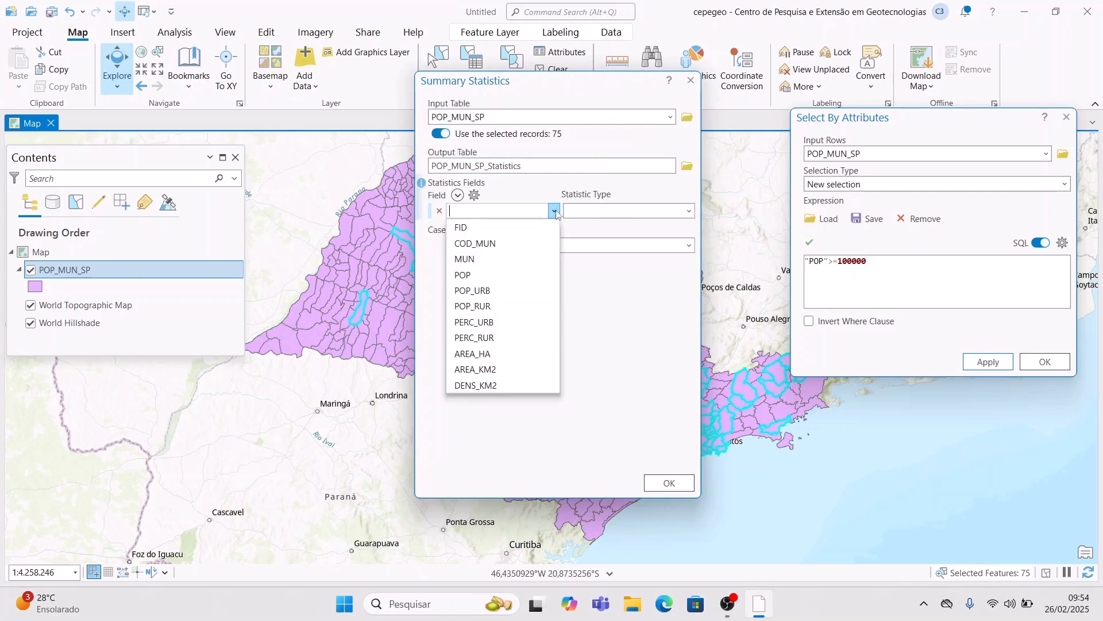
{"action": "left_click", "coordinate": [510, 276]}
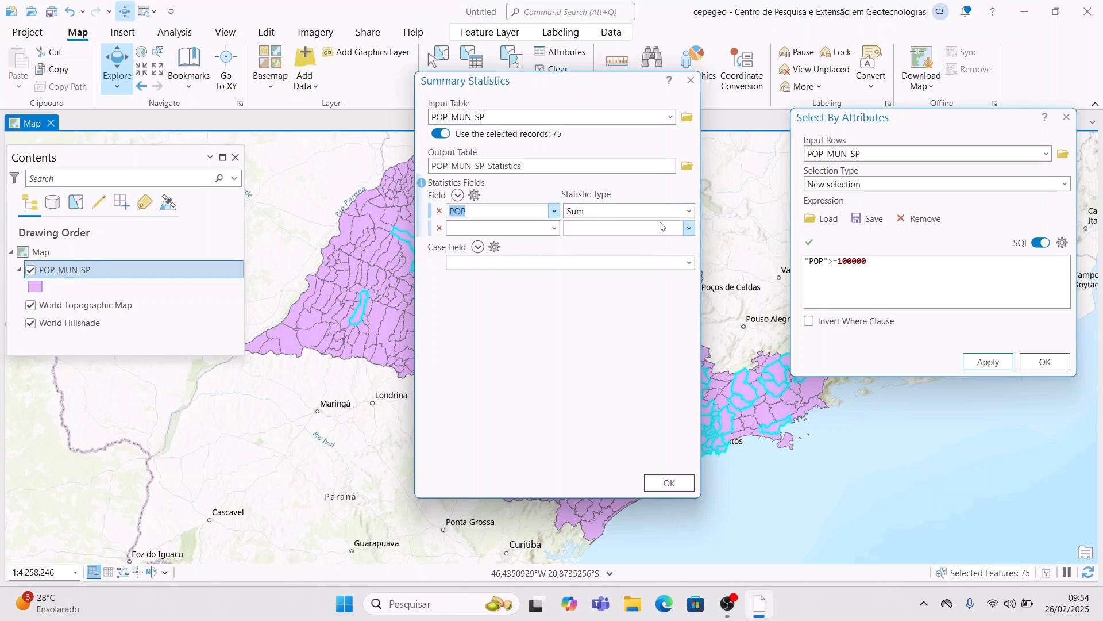
{"action": "left_click", "coordinate": [692, 214]}
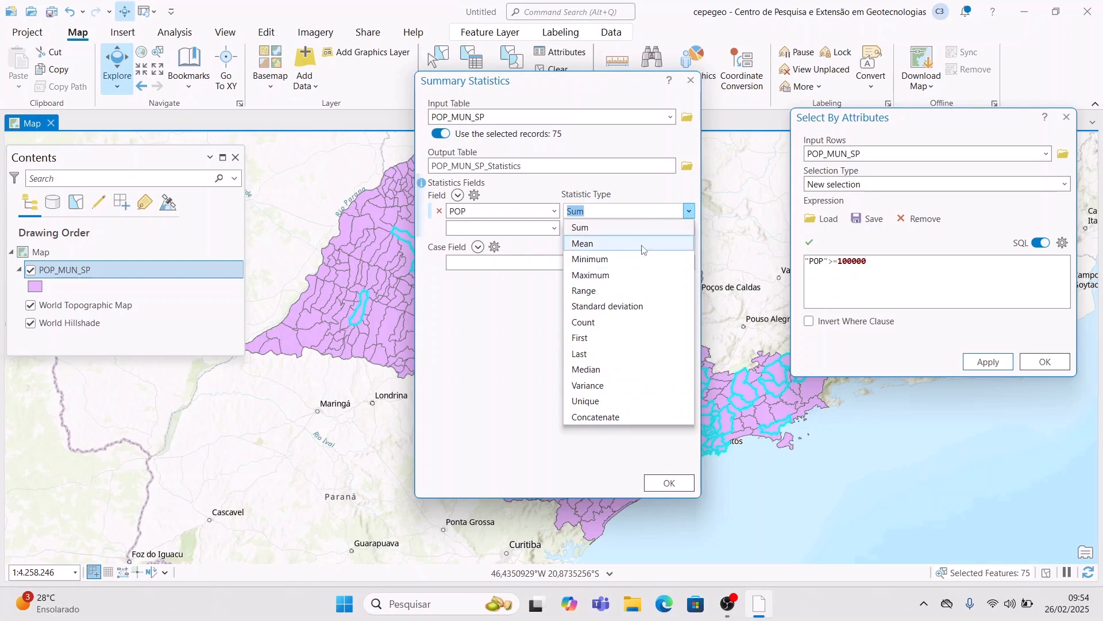
{"action": "left_click", "coordinate": [635, 227]}
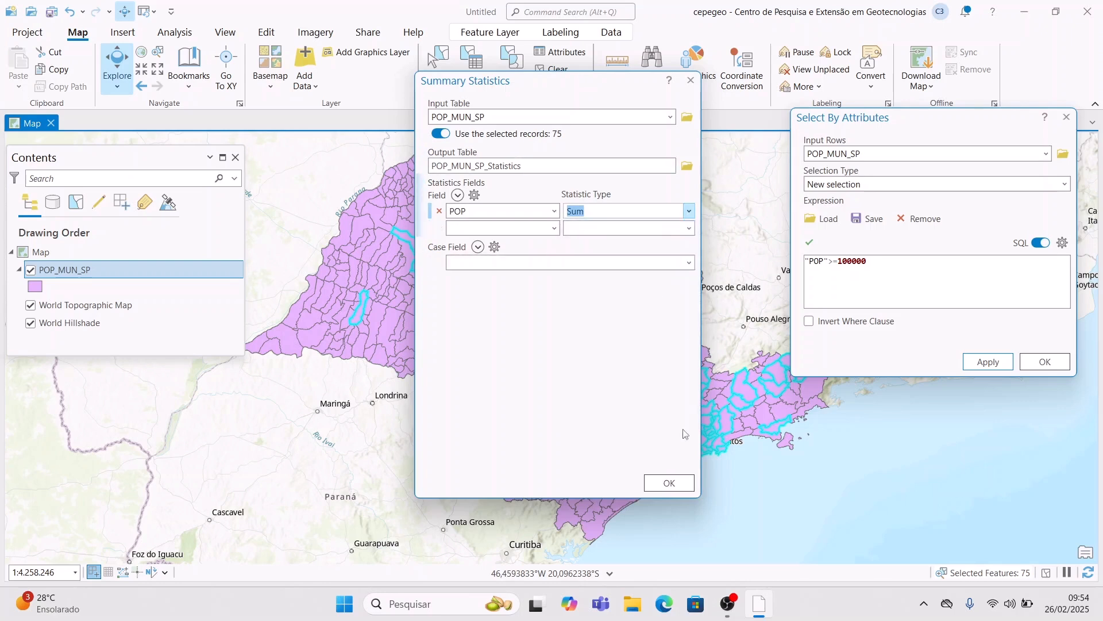
{"action": "left_click", "coordinate": [665, 481]}
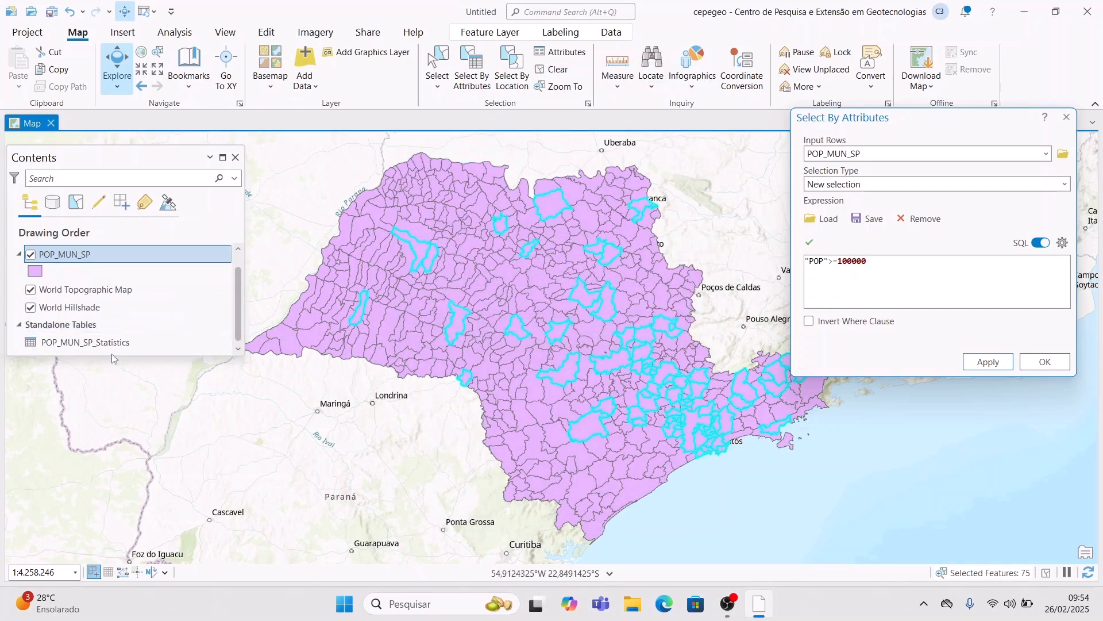
- Open POP_MUN_SP_Statistics to see SUM_POP 30824008 for 75 municipalities
{"action": "left_click", "coordinate": [86, 343]}
{"action": "right_click", "coordinate": [112, 343]}
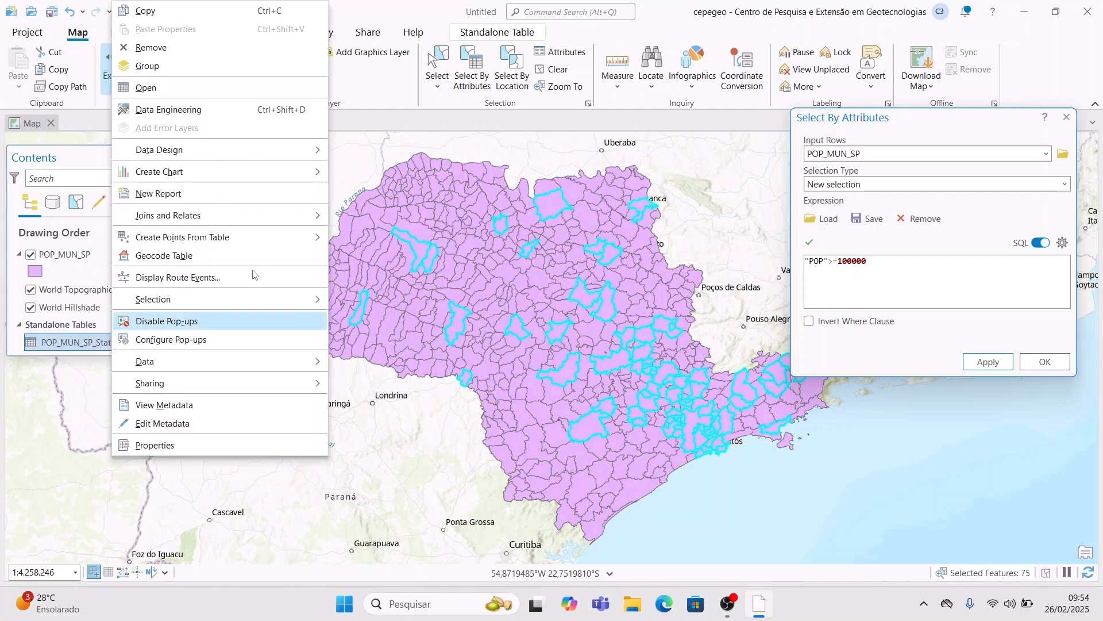
{"action": "left_click", "coordinate": [213, 90]}
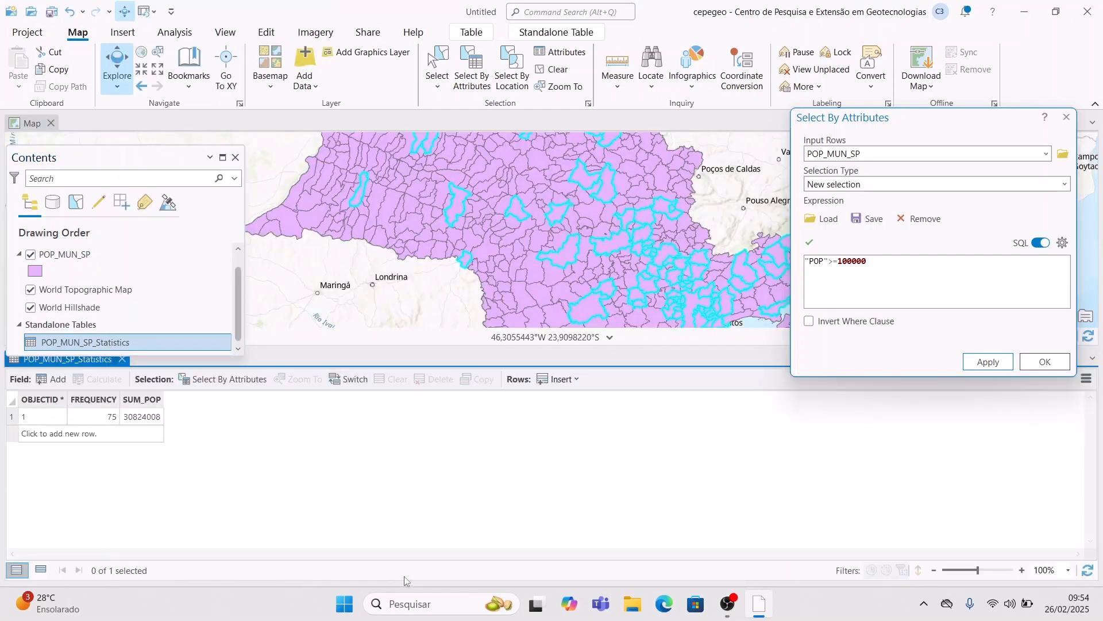
{"action": "left_click", "coordinate": [35, 416]}
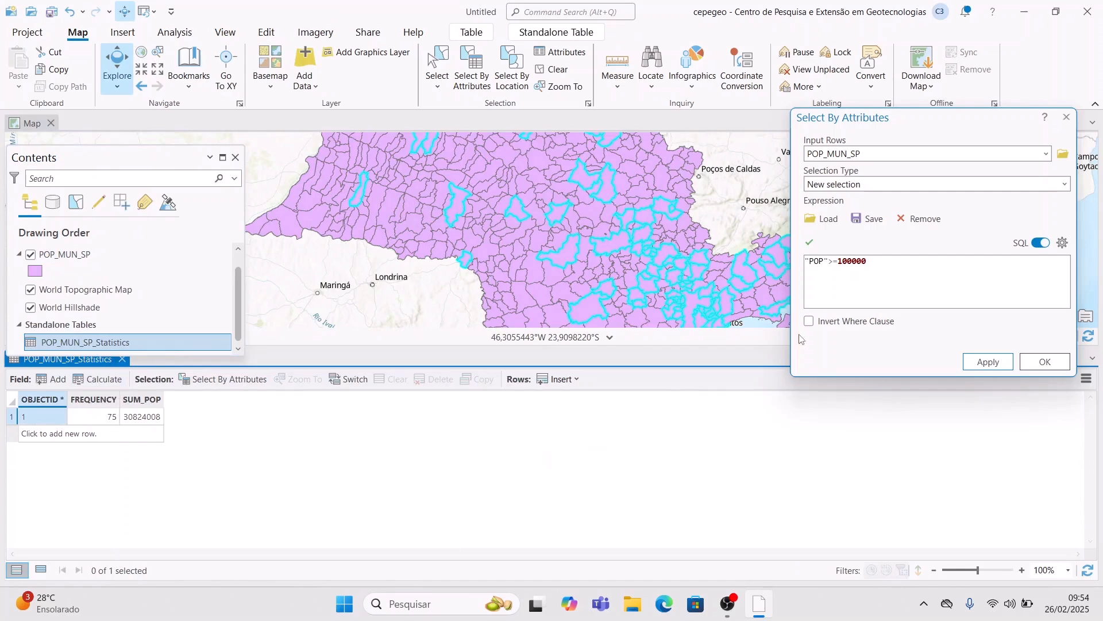
- Open the POP_MUN_SP attribute table, then return to the statistics table
{"action": "scroll", "coordinate": [129, 288], "scroll_direction": "up", "scroll_amount": 1}
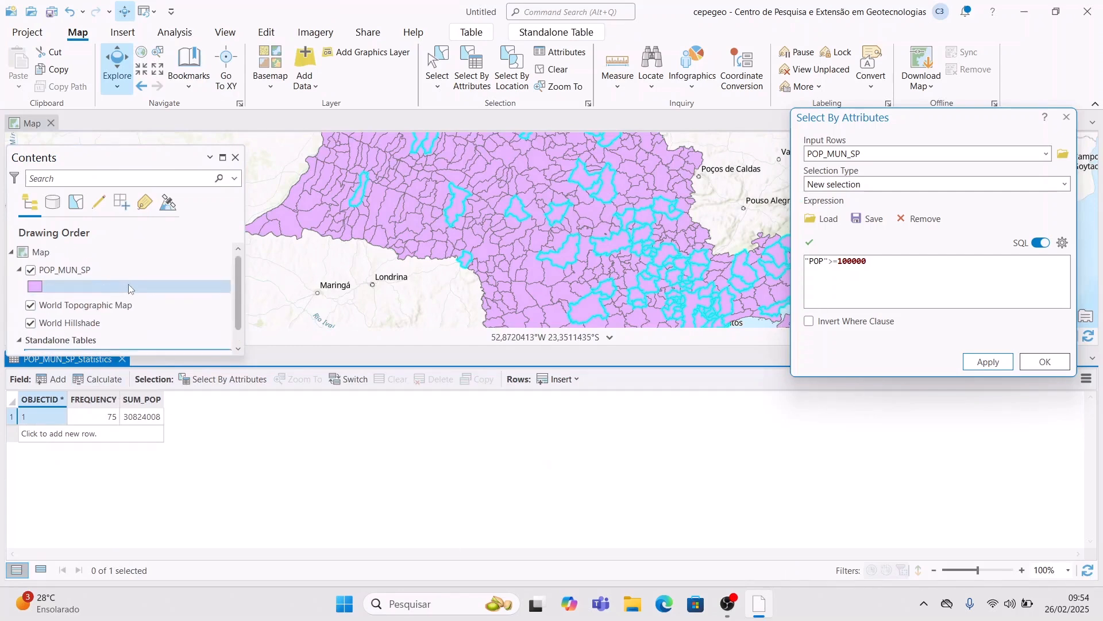
{"action": "right_click", "coordinate": [70, 269]}
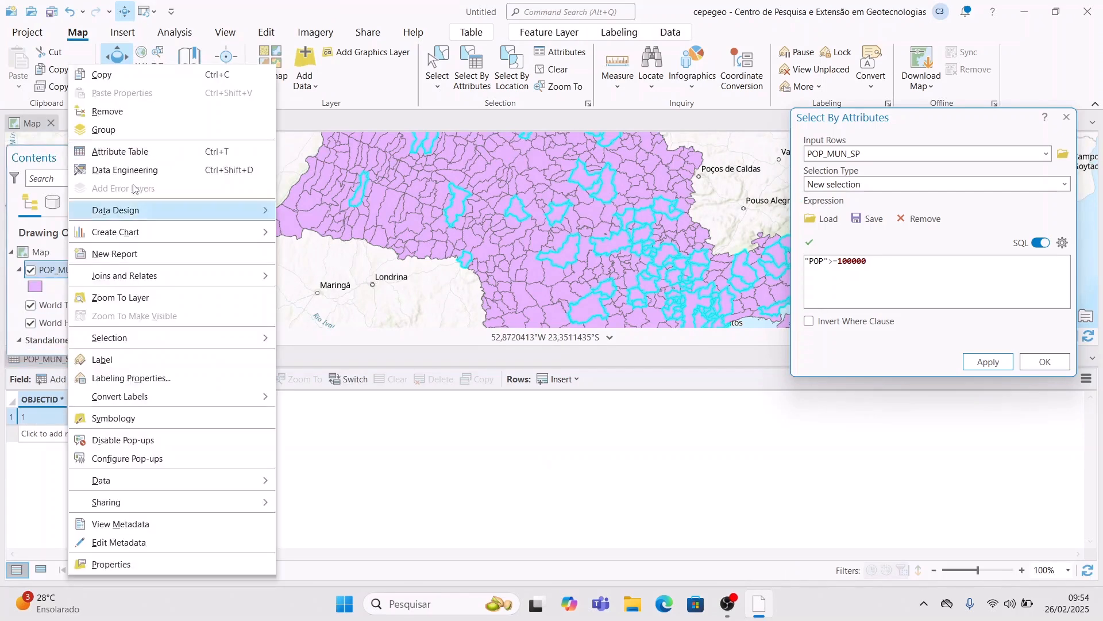
{"action": "left_click", "coordinate": [138, 156]}
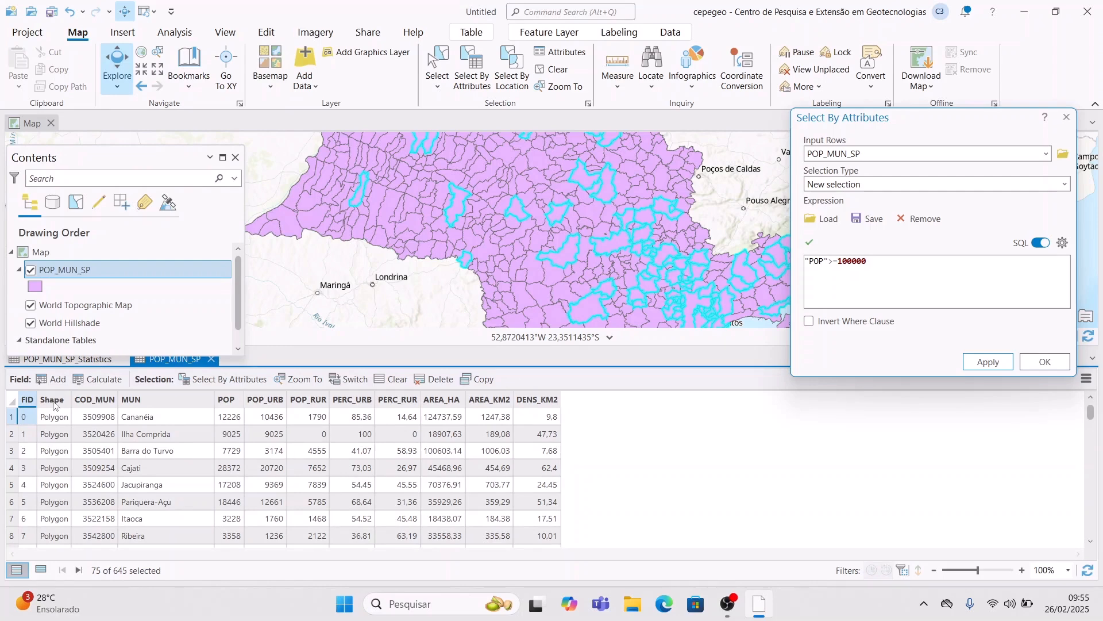
{"action": "left_click", "coordinate": [72, 358]}
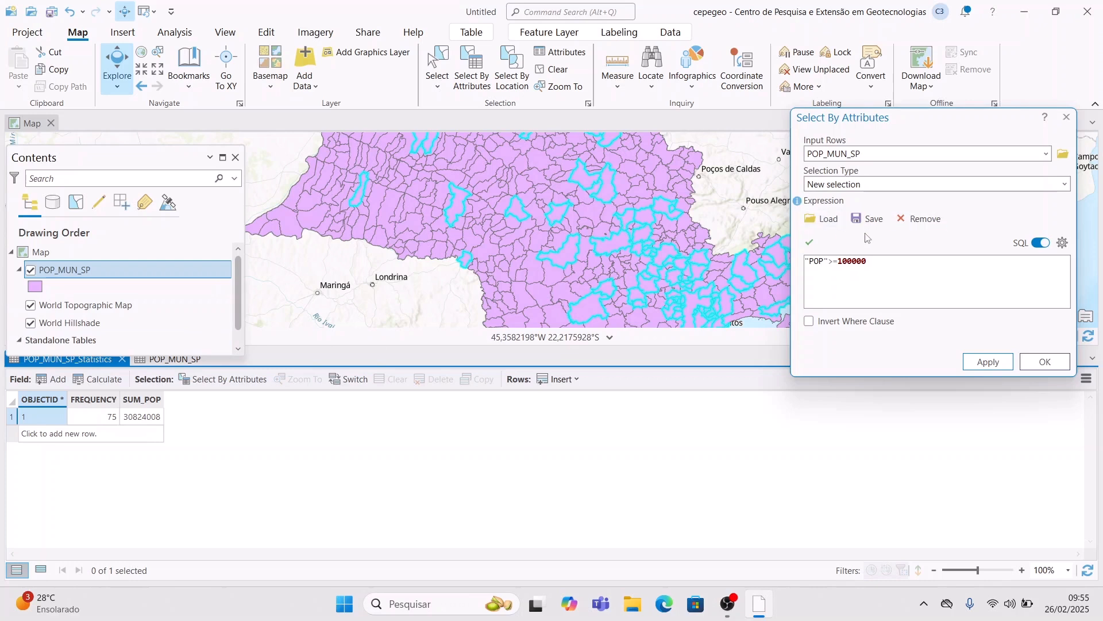
{"action": "left_click", "coordinate": [909, 262]}
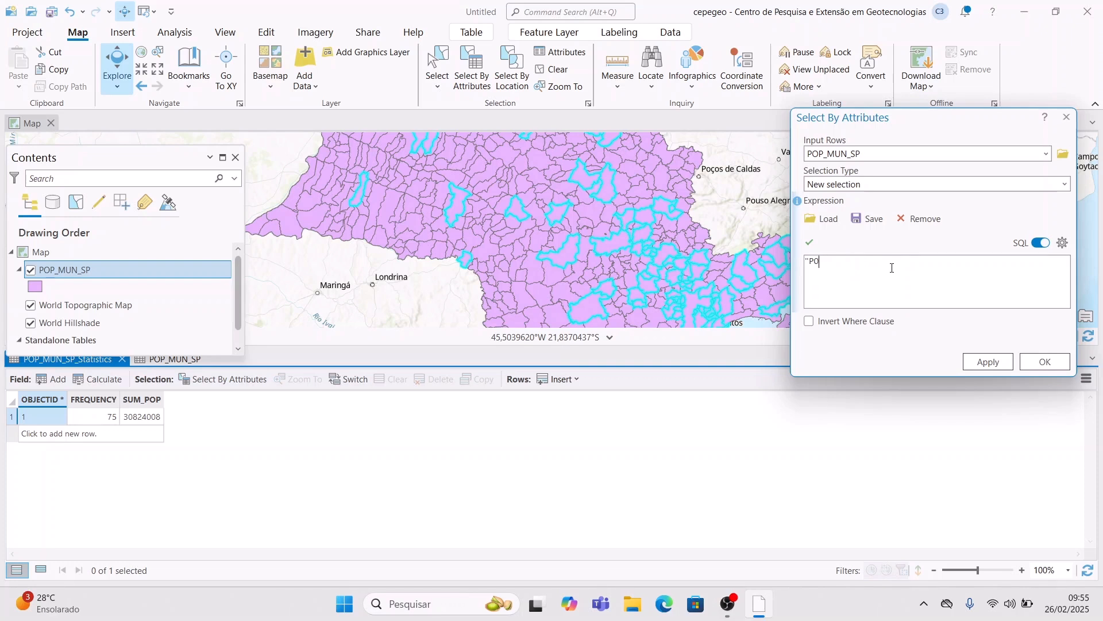
- Apply the query "POP_RUR" < 10000, selecting 622 of 645 municipalities, and close the statistics tab
{"action": "type", "text": "p"}
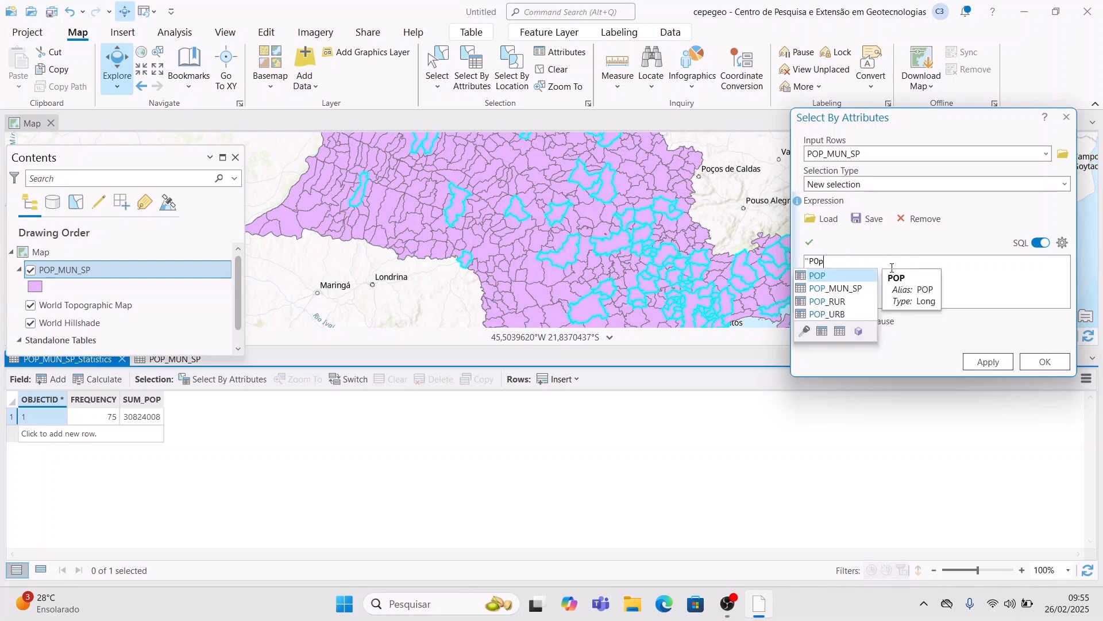
{"action": "key", "text": "Down"}
{"action": "key", "text": "Down"}
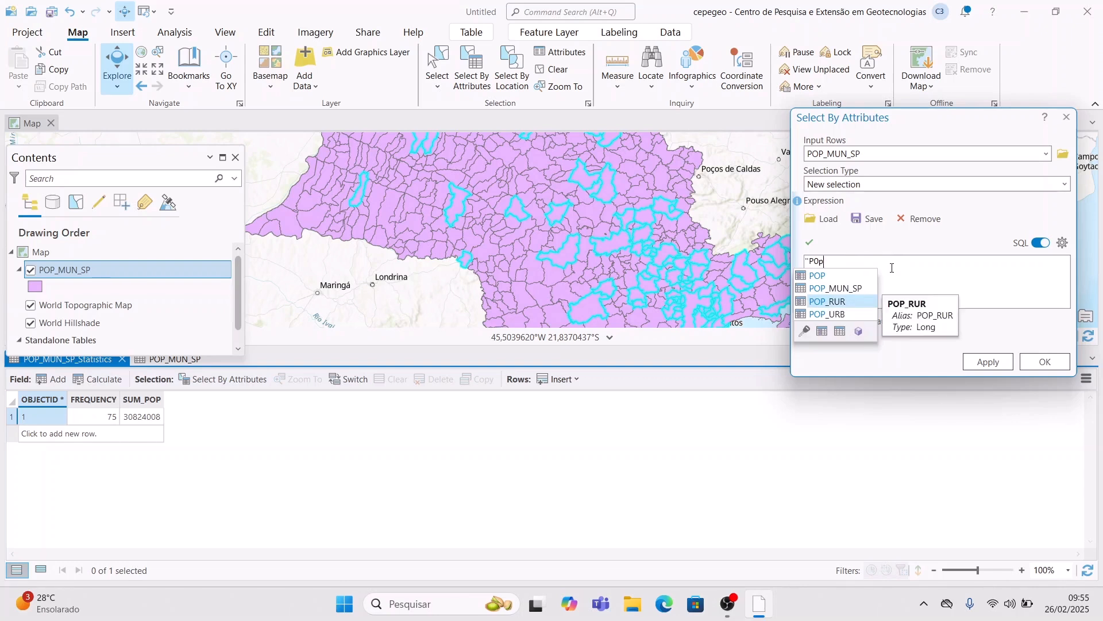
{"action": "key", "text": "Return"}
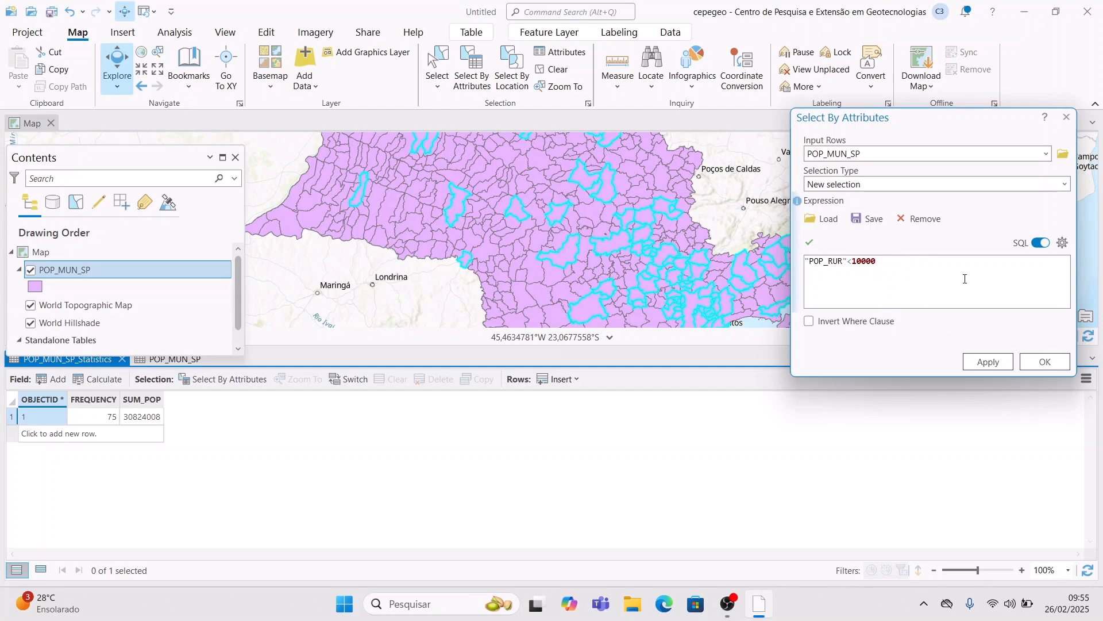
{"action": "left_click", "coordinate": [1001, 362]}
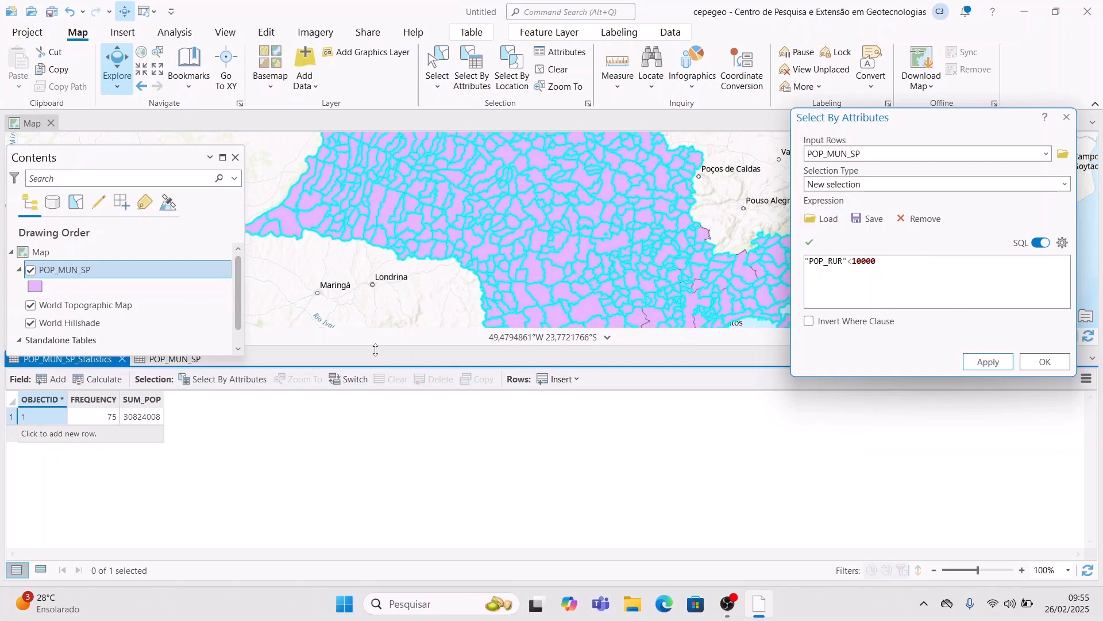
{"action": "left_click", "coordinate": [124, 359]}
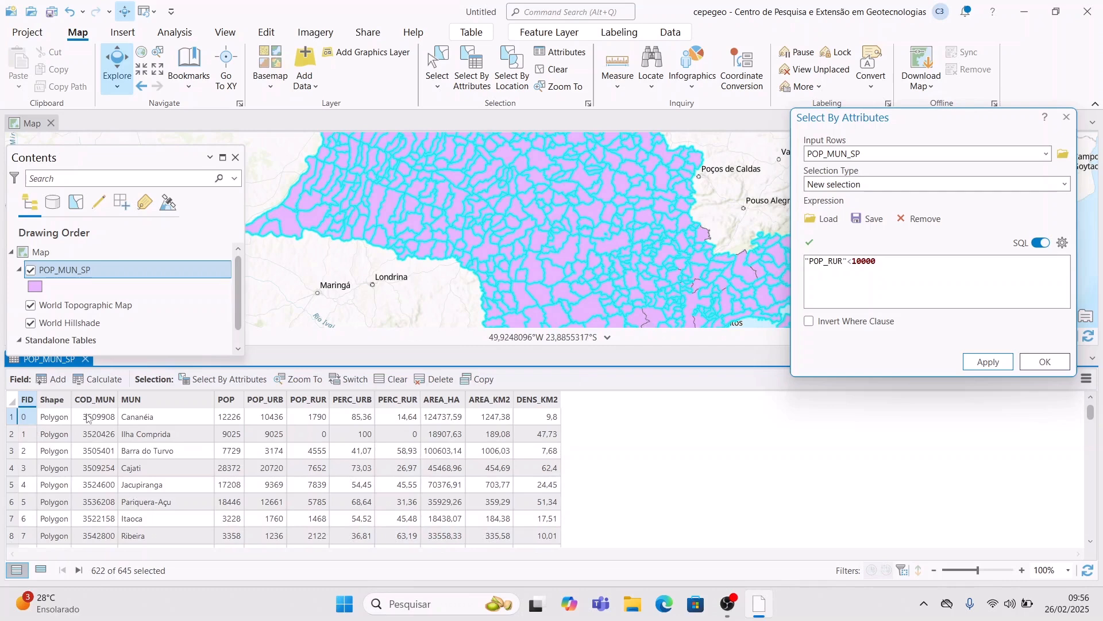
- Show only the selected records and browse their POP_RUR values
{"action": "left_click", "coordinate": [41, 570]}
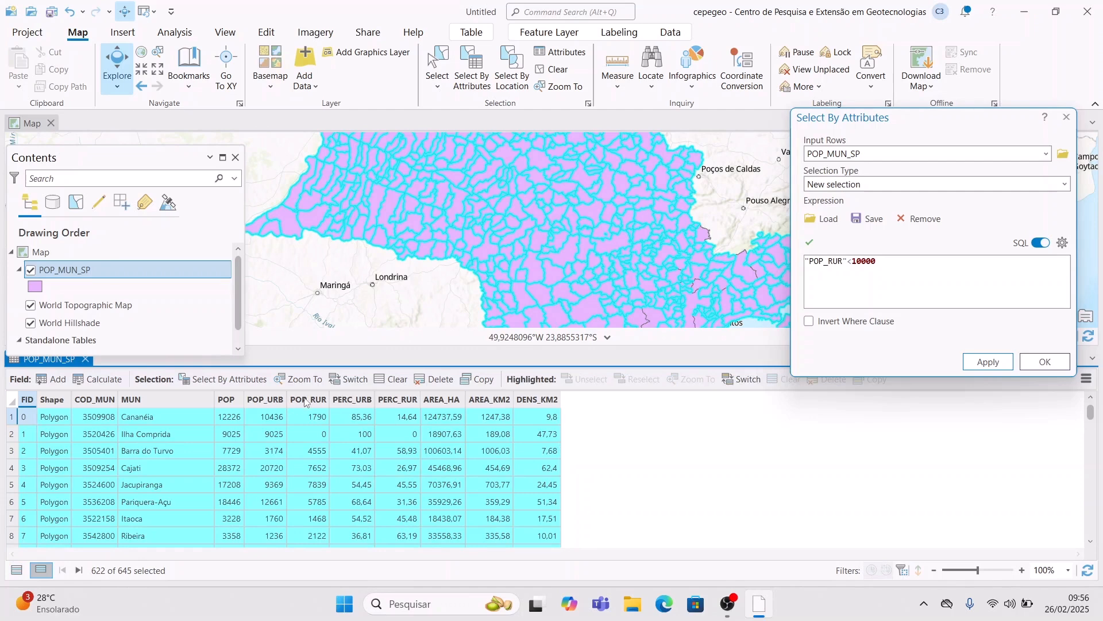
{"action": "left_click", "coordinate": [322, 404]}
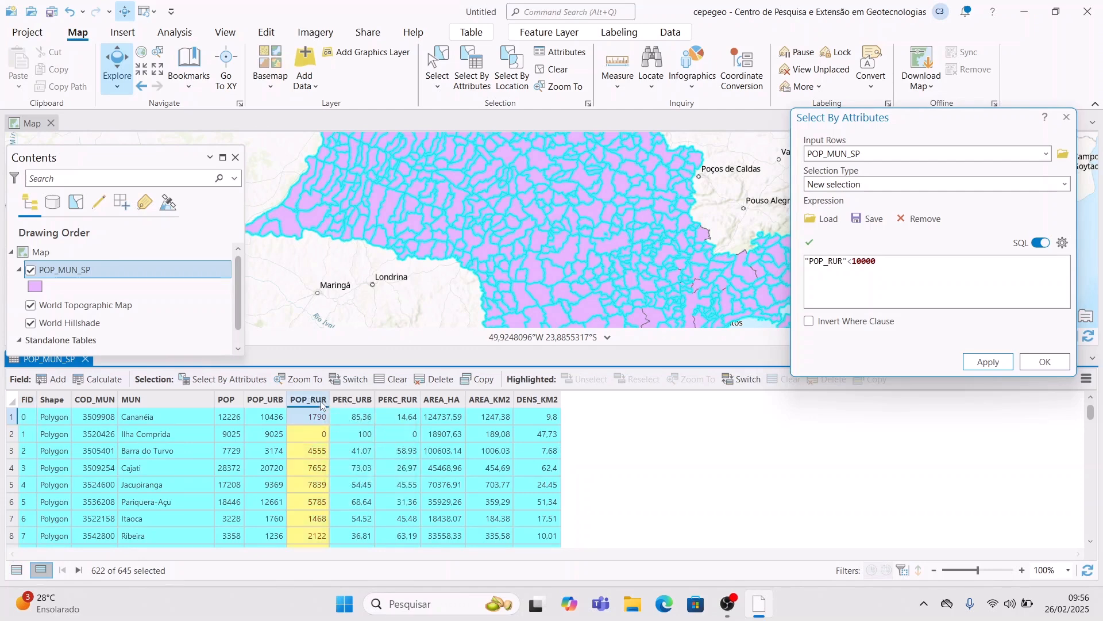
{"action": "key", "text": "Down"}
{"action": "key", "text": "Down"}
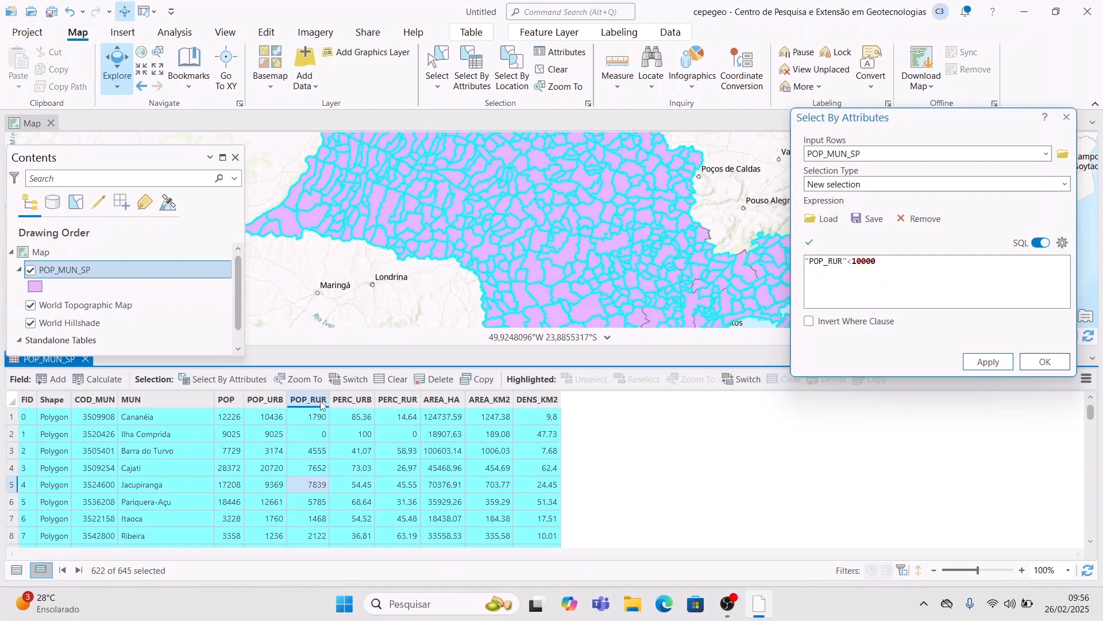
{"action": "left_click", "coordinate": [317, 405]}
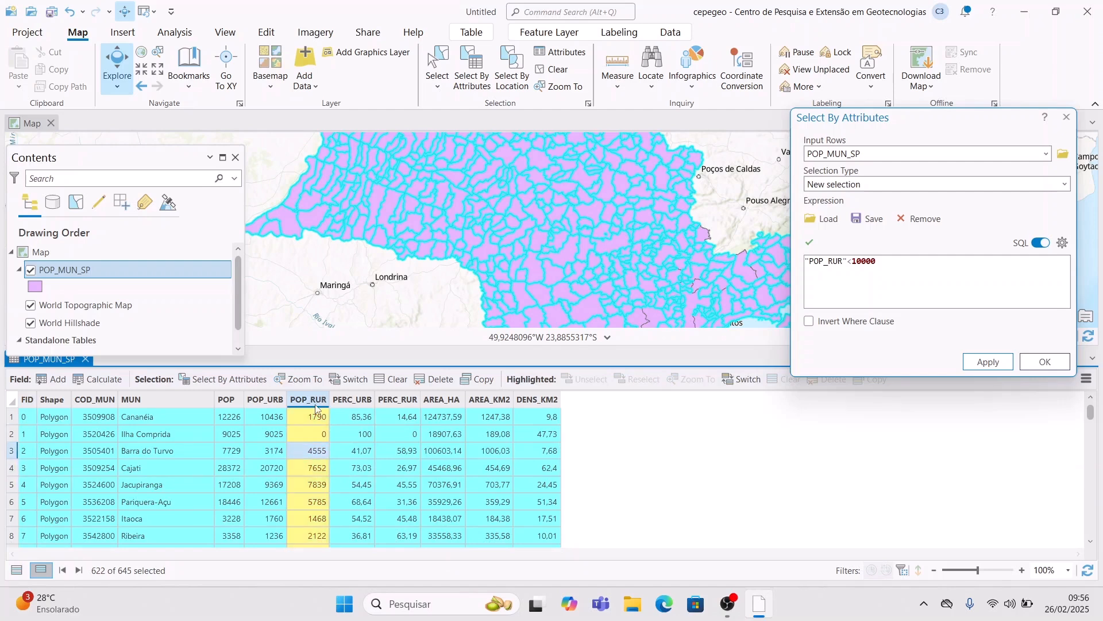
{"action": "key", "text": "Down"}
{"action": "key", "text": "Down"}
{"action": "key", "text": "Down"}
{"action": "key", "text": "Down"}
{"action": "key", "text": "Down"}
{"action": "key", "text": "Down"}
{"action": "key", "text": "Down"}
{"action": "key", "text": "Down"}
{"action": "key", "text": "Down"}
{"action": "key", "text": "Down"}
{"action": "key", "text": "Down"}
{"action": "key", "text": "Down"}
{"action": "key", "text": "Down"}
{"action": "key", "text": "Down"}
{"action": "key", "text": "Down"}
{"action": "key", "text": "Down"}
{"action": "key", "text": "Down"}
{"action": "key", "text": "Down"}
{"action": "key", "text": "Down"}
{"action": "key", "text": "Down"}
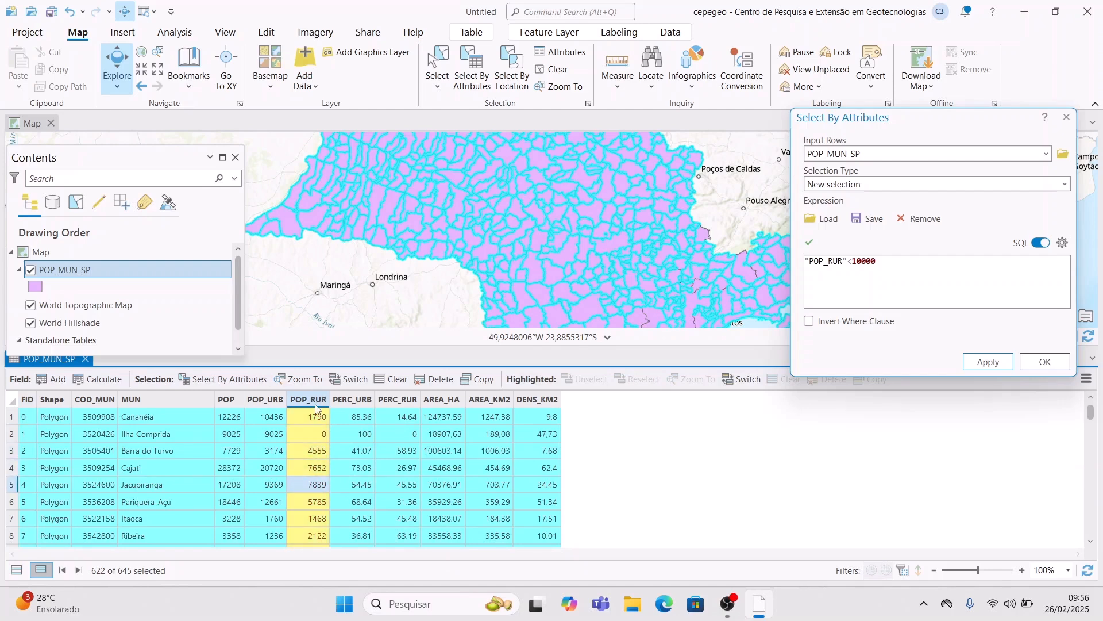
{"action": "key", "text": "Down"}
{"action": "key", "text": "Down"}
{"action": "key", "text": "Down"}
{"action": "key", "text": "Down"}
{"action": "key", "text": "Down"}
{"action": "key", "text": "Down"}
{"action": "key", "text": "Down"}
{"action": "key", "text": "Down"}
{"action": "key", "text": "Down"}
{"action": "key", "text": "Down"}
{"action": "key", "text": "Down"}
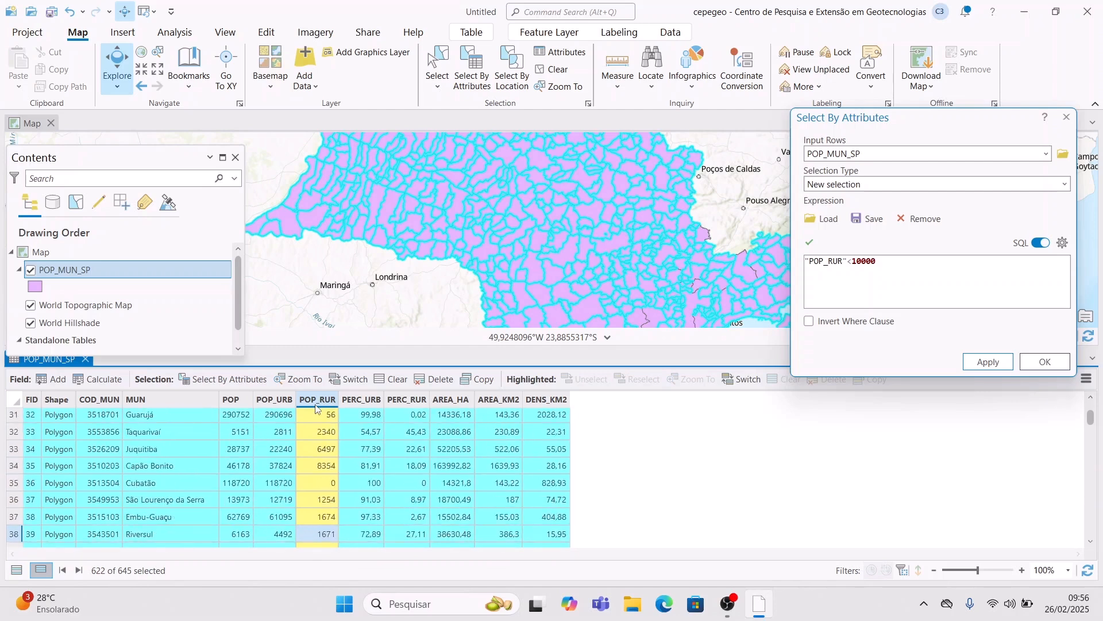
{"action": "key", "text": "Down"}
{"action": "key", "text": "Down"}
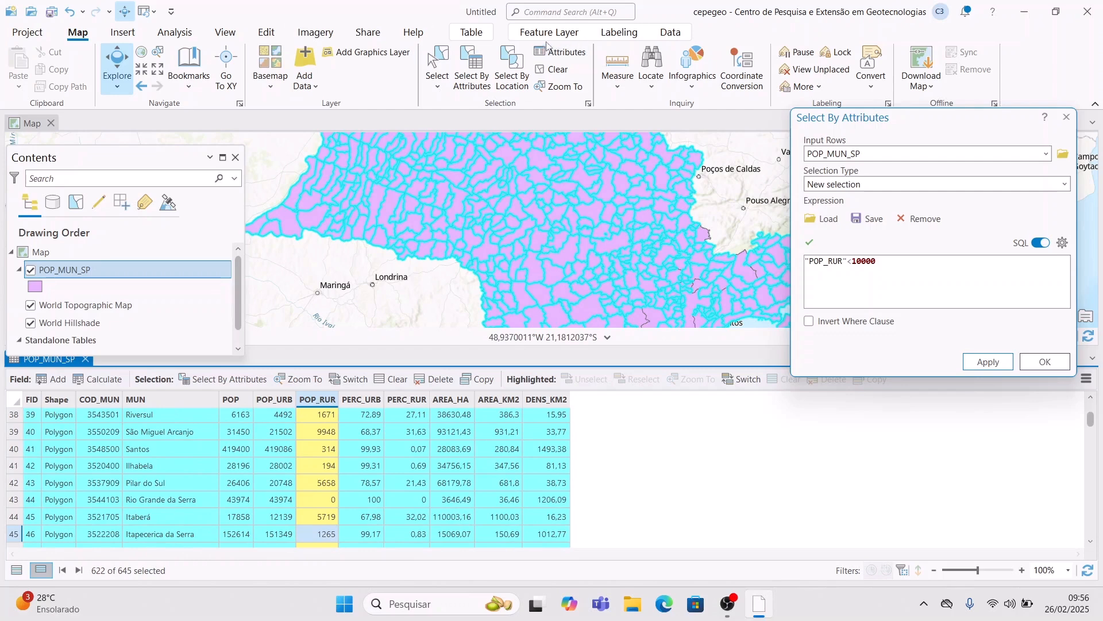
- Sum POP_RUR for the 622 selected municipalities into POP_MUN_SP_Statistics1
{"action": "left_click", "coordinate": [569, 11]}
{"action": "left_click", "coordinate": [591, 51]}
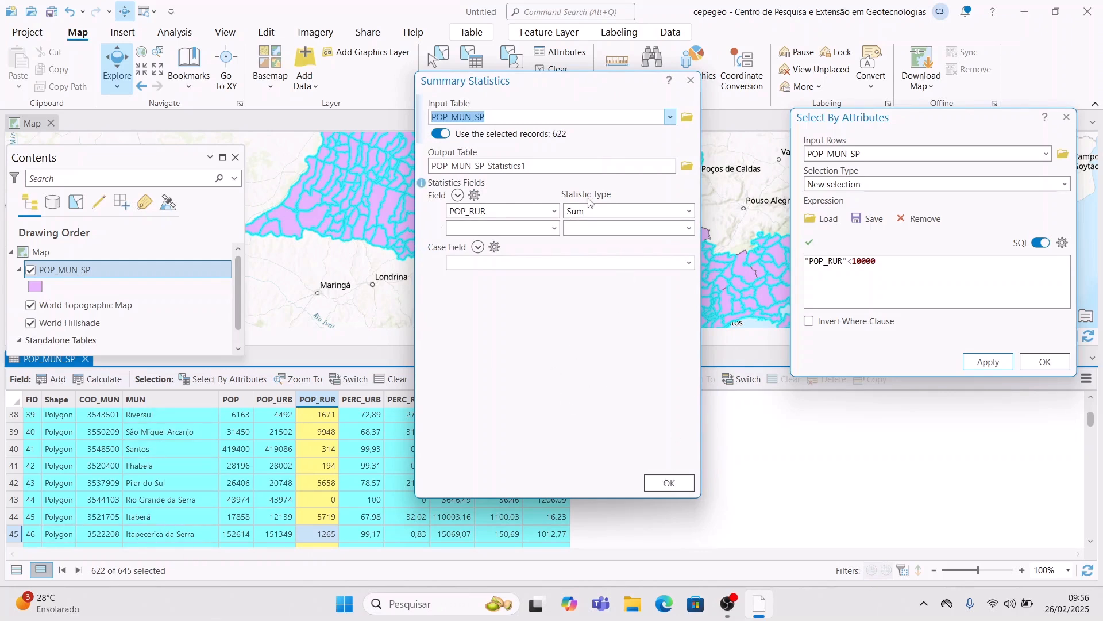
{"action": "left_click", "coordinate": [670, 483]}
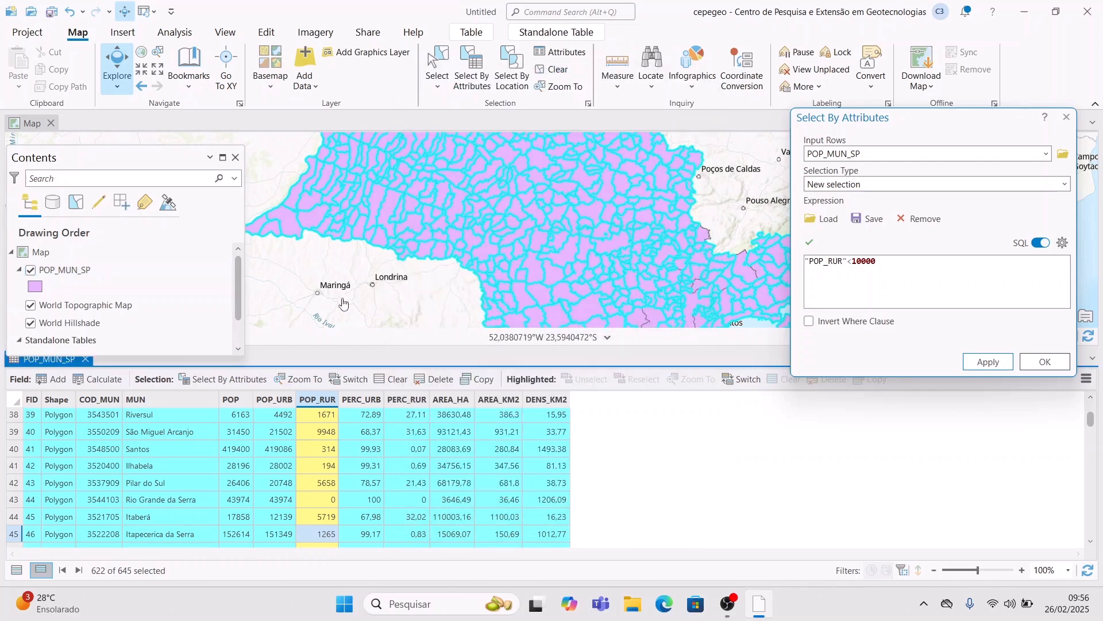
{"action": "left_click", "coordinate": [926, 260]}
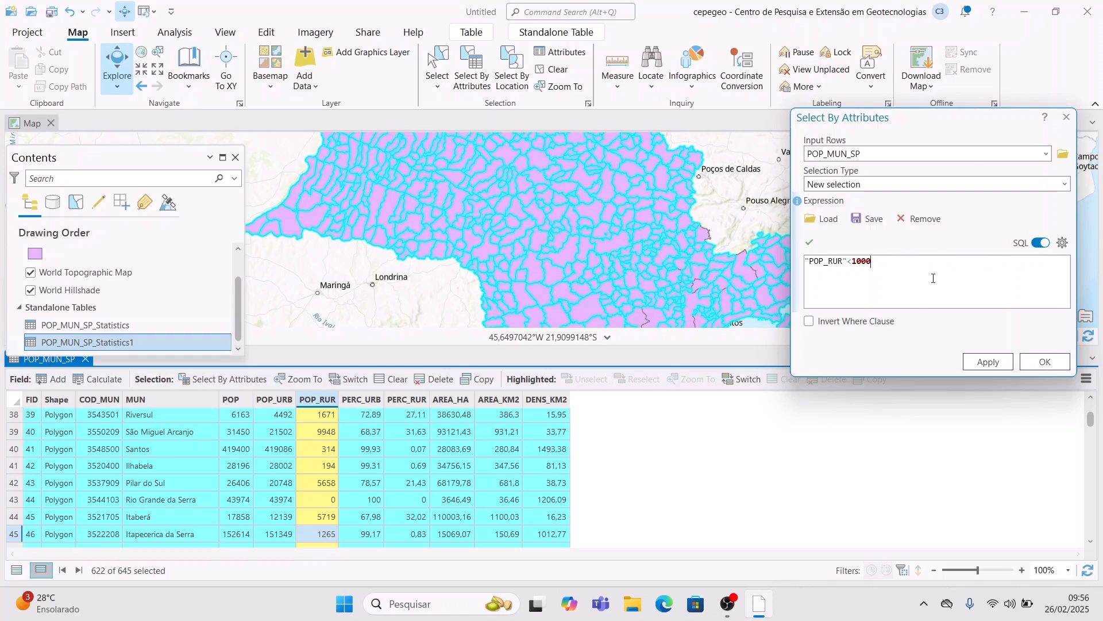
- Apply the query "POP">100000 AND "AREA_HA">50000, selecting 27 municipalities
{"action": "key", "text": "BackSpace"}
{"action": "key", "text": "BackSpace"}
{"action": "key", "text": "BackSpace"}
{"action": "key", "text": "BackSpace"}
{"action": "key", "text": "BackSpace"}
{"action": "type", "text": "P"}
{"action": "key", "text": "Escape"}
{"action": "type", "text": "nd"}
{"action": "key", "text": "Return"}
{"action": "type", "text": "\"area"}
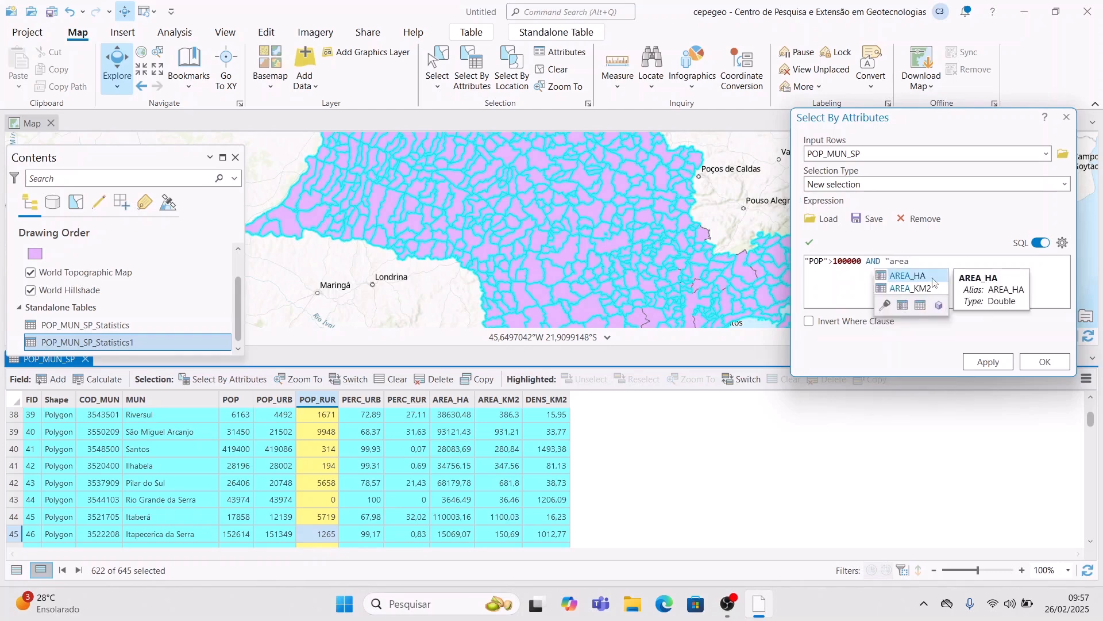
{"action": "left_click", "coordinate": [934, 282]}
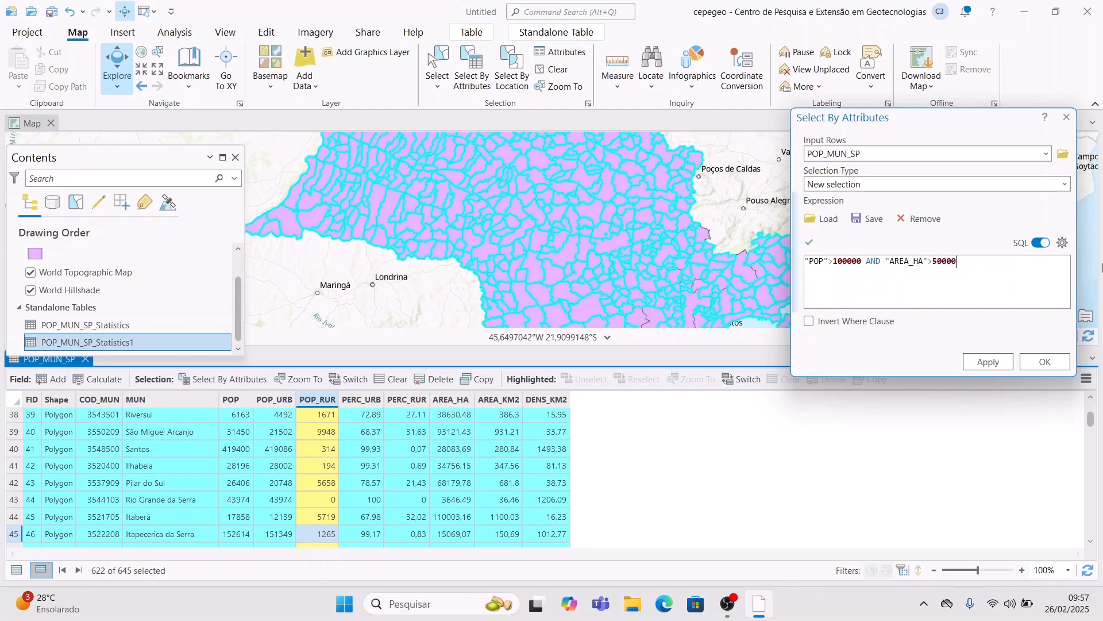
{"action": "left_click", "coordinate": [1013, 362]}
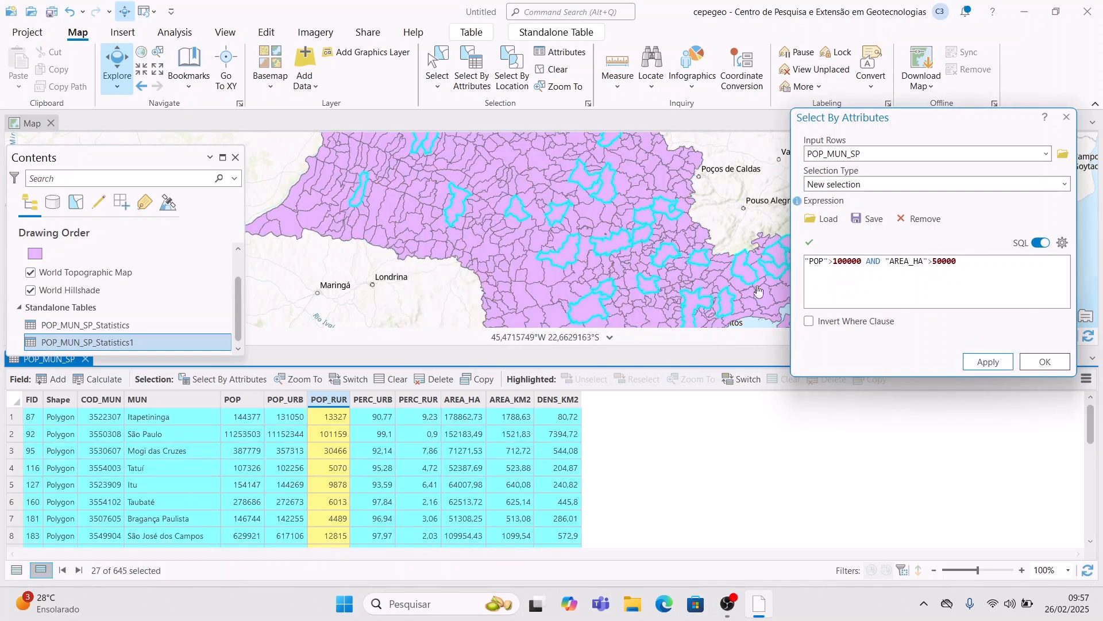
- Review the POP and AREA_HA columns and sum POP into POP_MUN_SP_Statistics2
{"action": "left_click", "coordinate": [250, 398]}
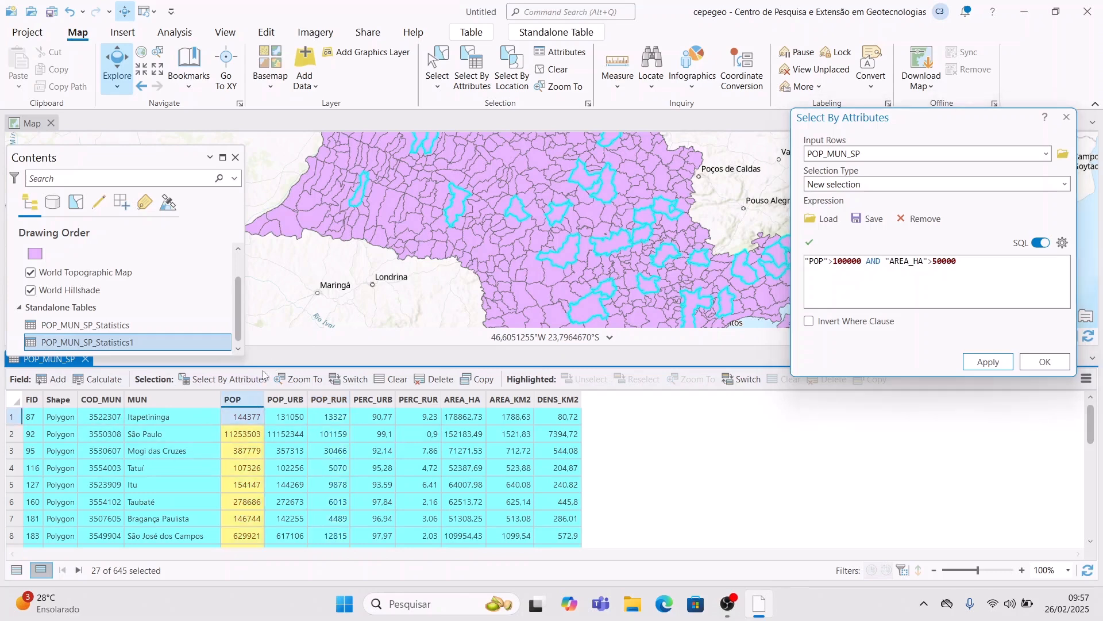
{"action": "left_click", "coordinate": [451, 403]}
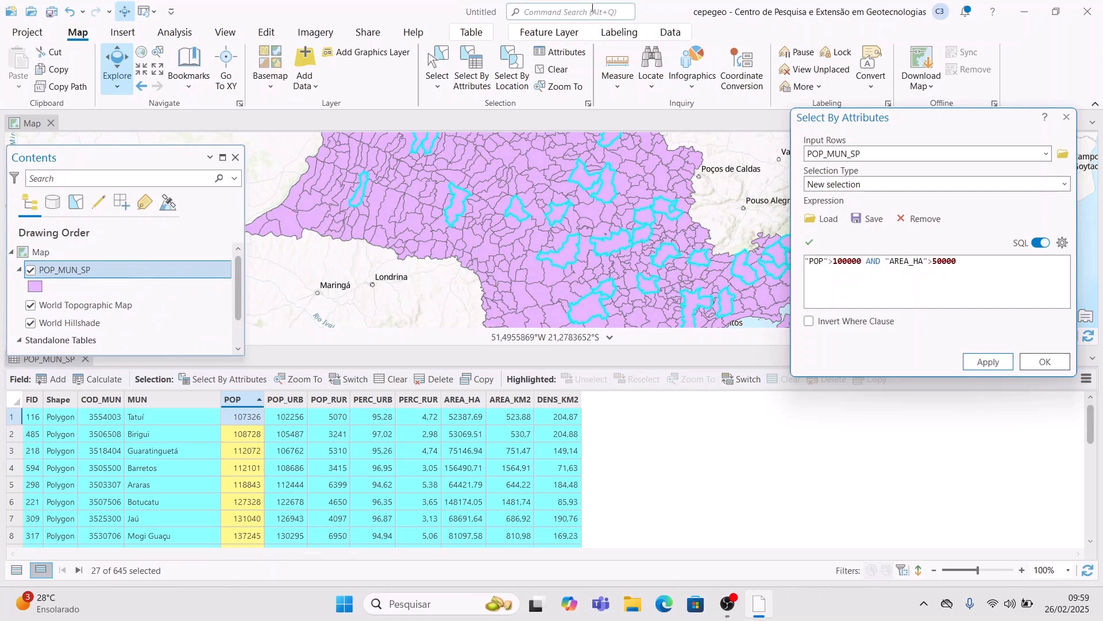
{"action": "left_click", "coordinate": [578, 13]}
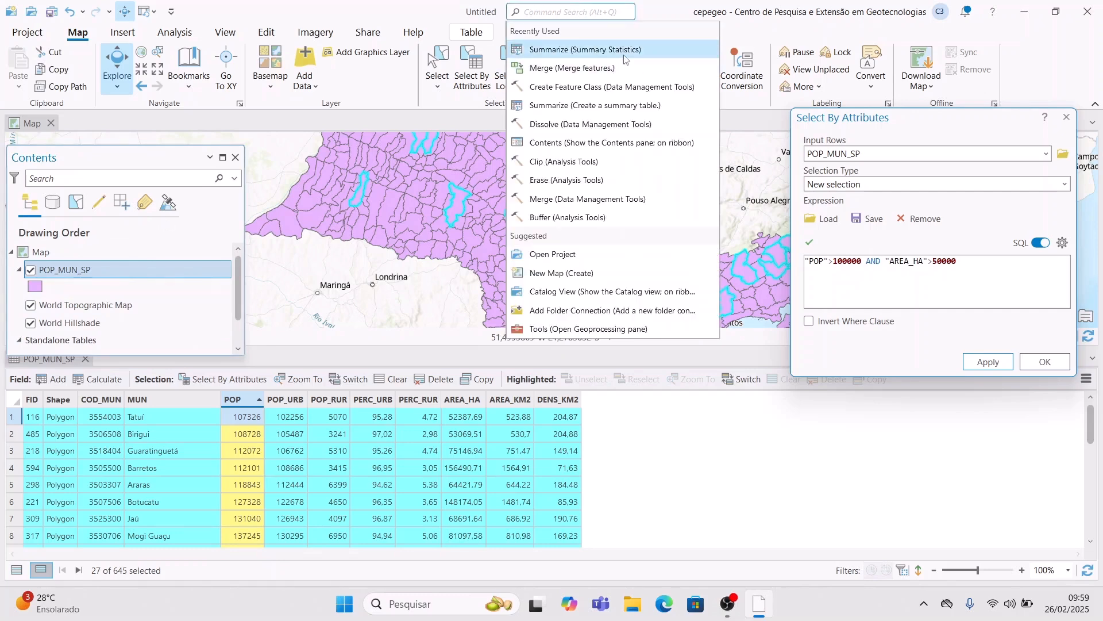
{"action": "left_click", "coordinate": [621, 49]}
{"action": "left_click", "coordinate": [673, 483]}
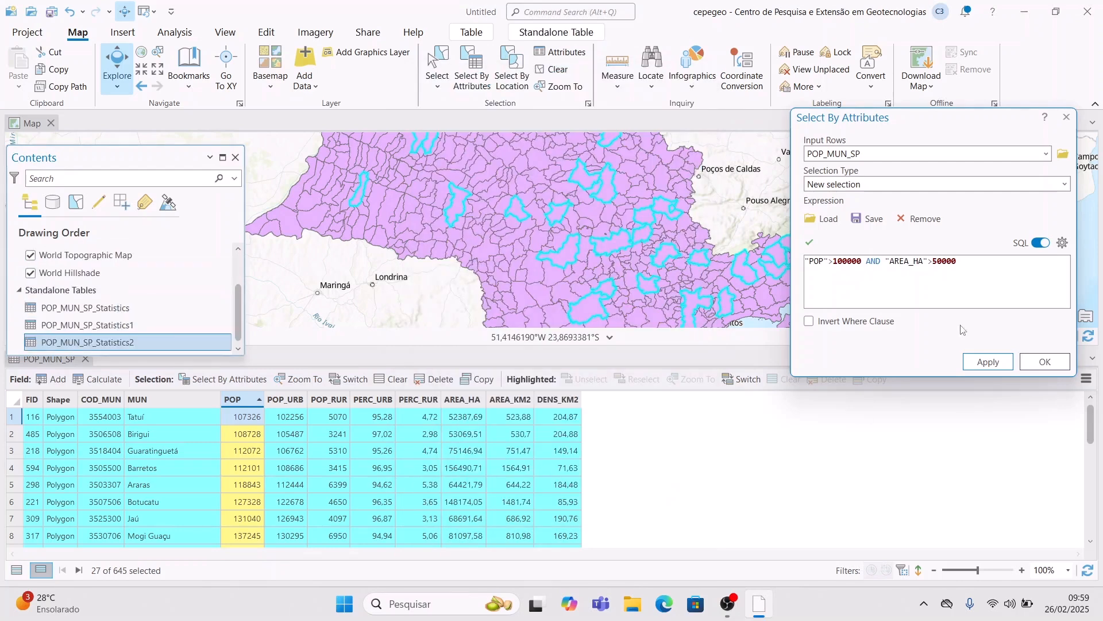
- Apply NOT ("POP">100000 AND "AREA_HA">50000), selecting 618 municipalities, and close the query
{"action": "left_click", "coordinate": [997, 266]}
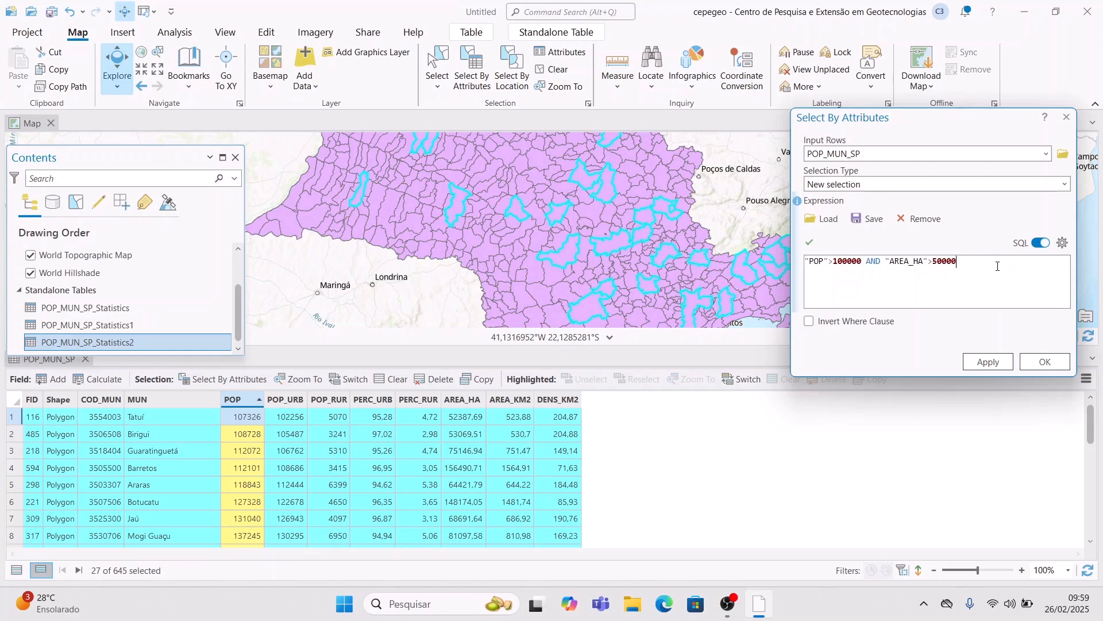
{"action": "key", "text": "Left"}
{"action": "key", "text": "Left"}
{"action": "key", "text": "Left"}
{"action": "key", "text": "Left"}
{"action": "type", "text": "("}
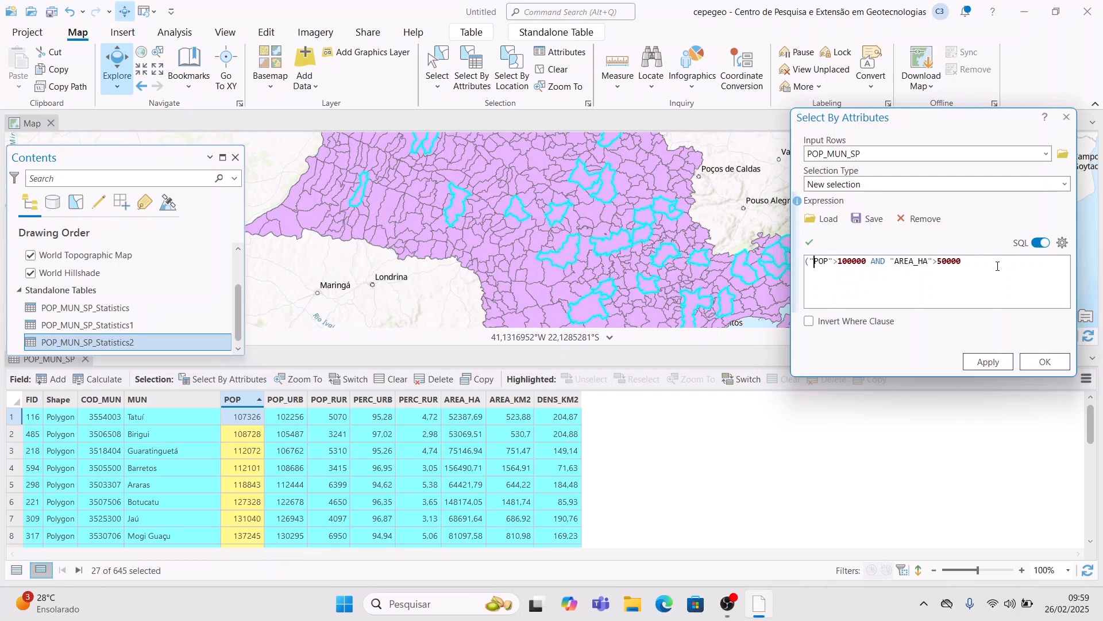
{"action": "type", "text": ")"}
{"action": "key", "text": "Home"}
{"action": "type", "text": "NOT"}
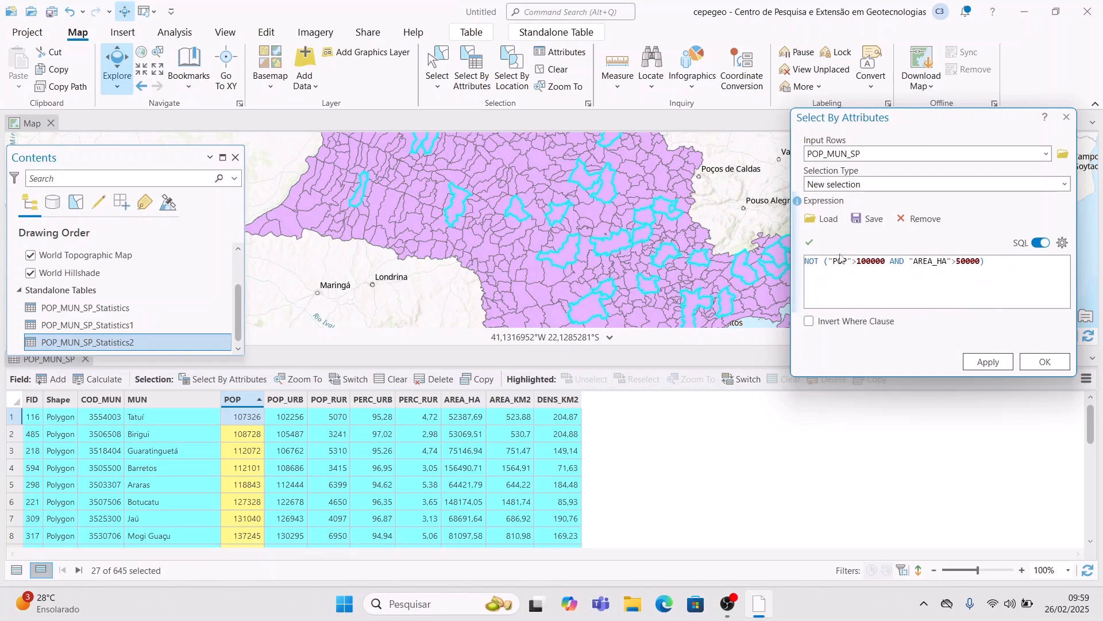
{"action": "left_click", "coordinate": [684, 266]}
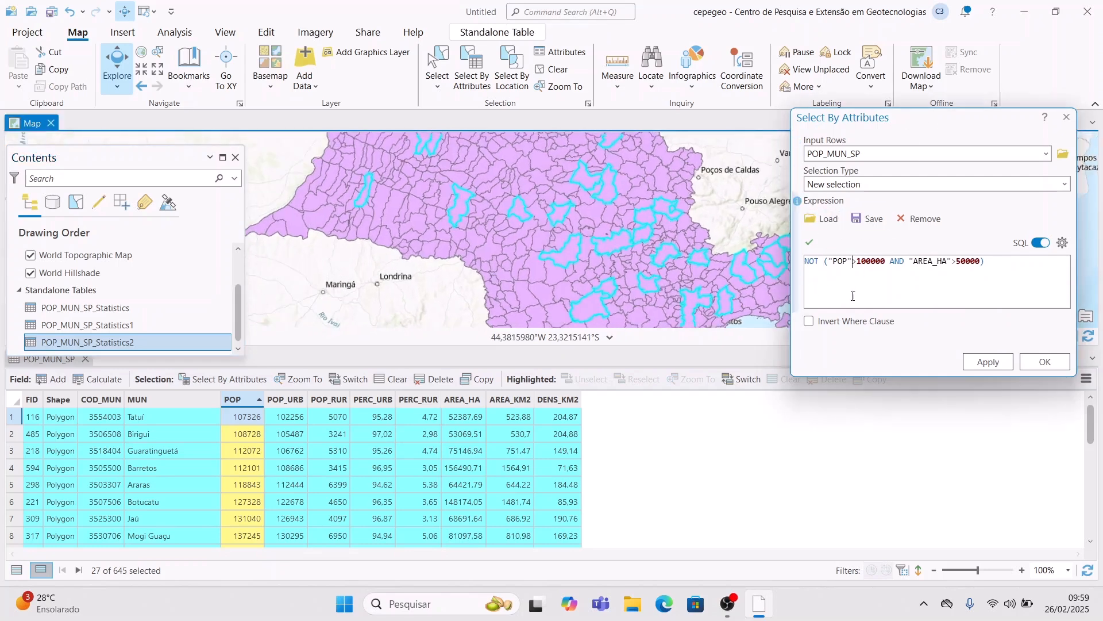
{"action": "right_click", "coordinate": [818, 259]}
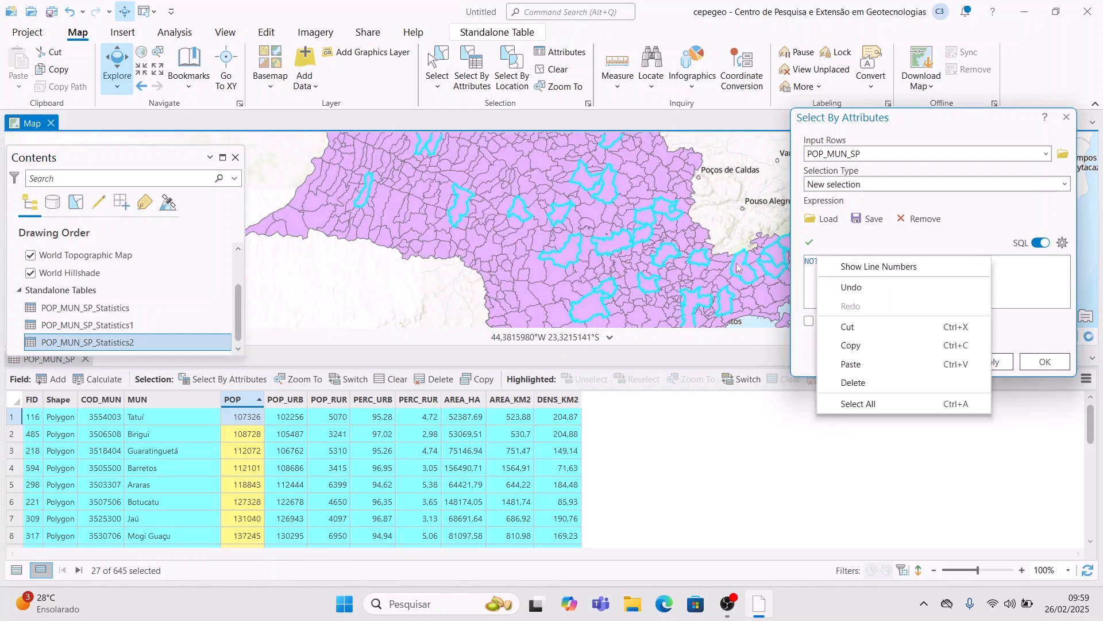
{"action": "left_click", "coordinate": [796, 300]}
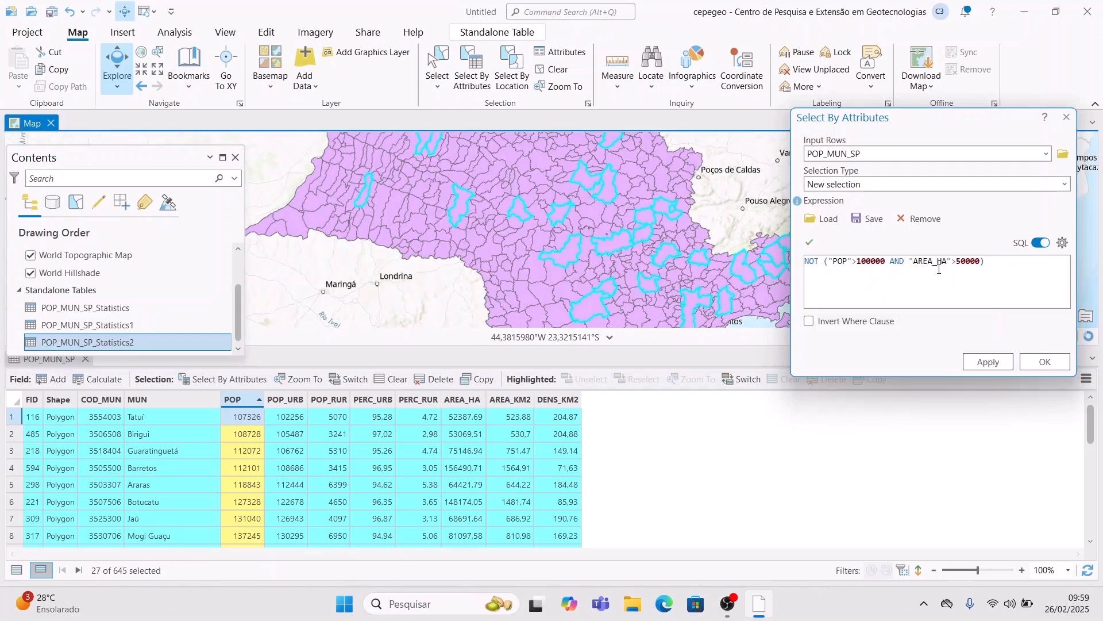
{"action": "left_click", "coordinate": [997, 362]}
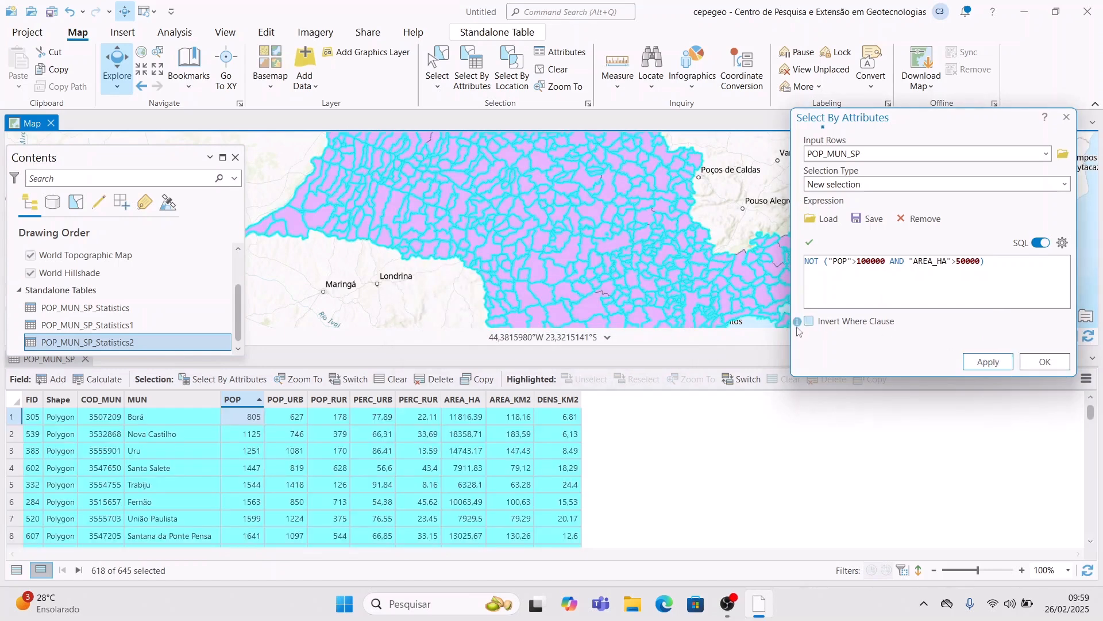
{"action": "left_click", "coordinate": [1030, 364]}
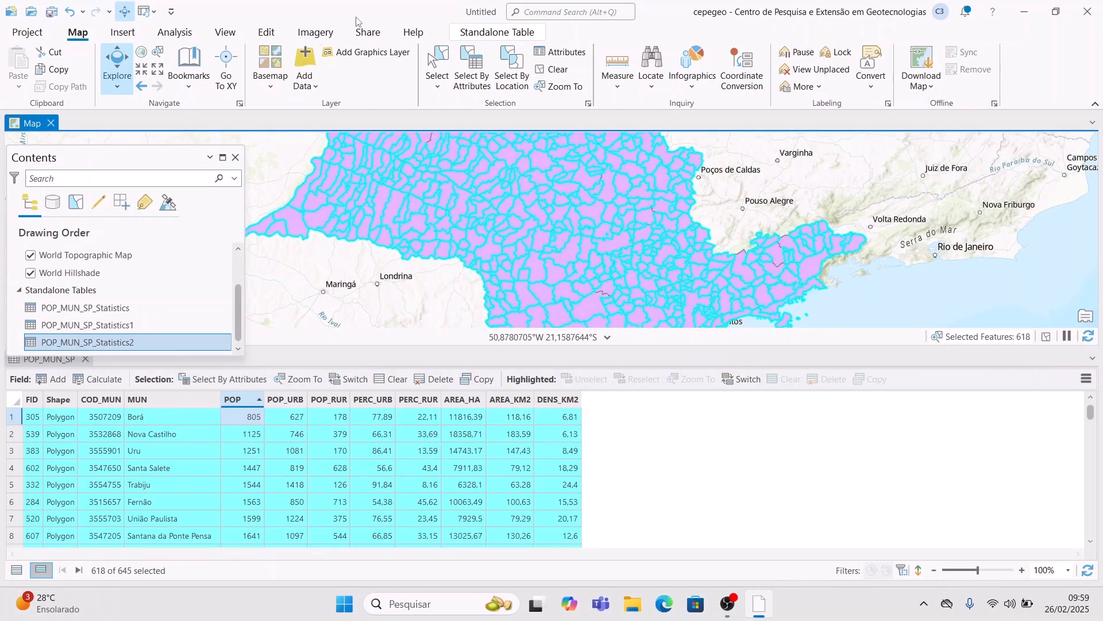
- Sum POP for the 618 selected municipalities into POP_MUN_SP_Statistics3
{"action": "left_click", "coordinate": [566, 13]}
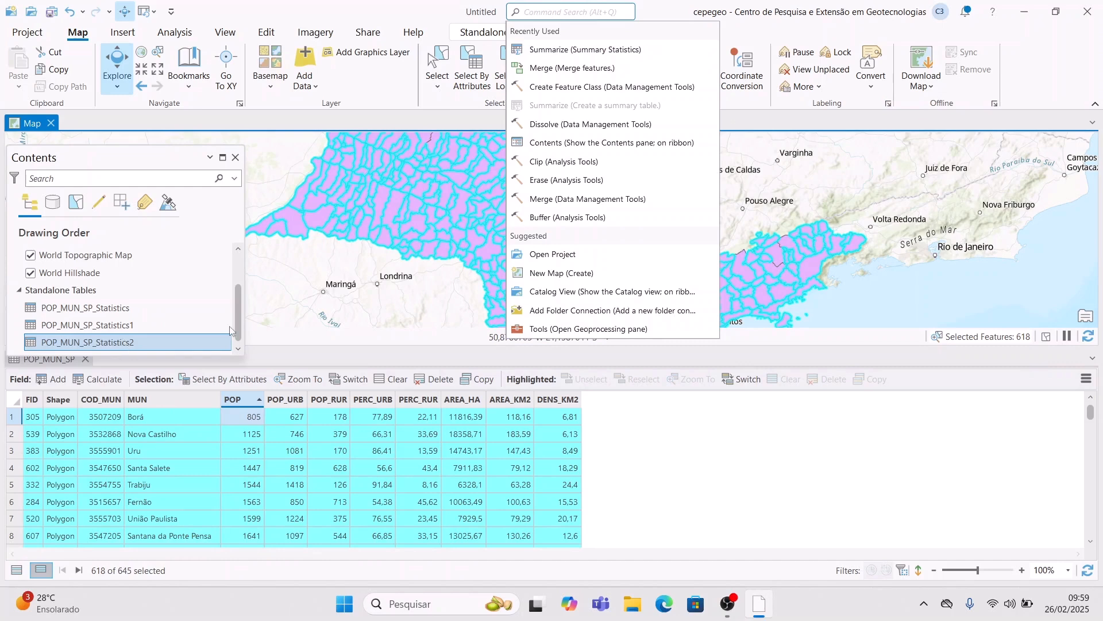
{"action": "left_click", "coordinate": [112, 329]}
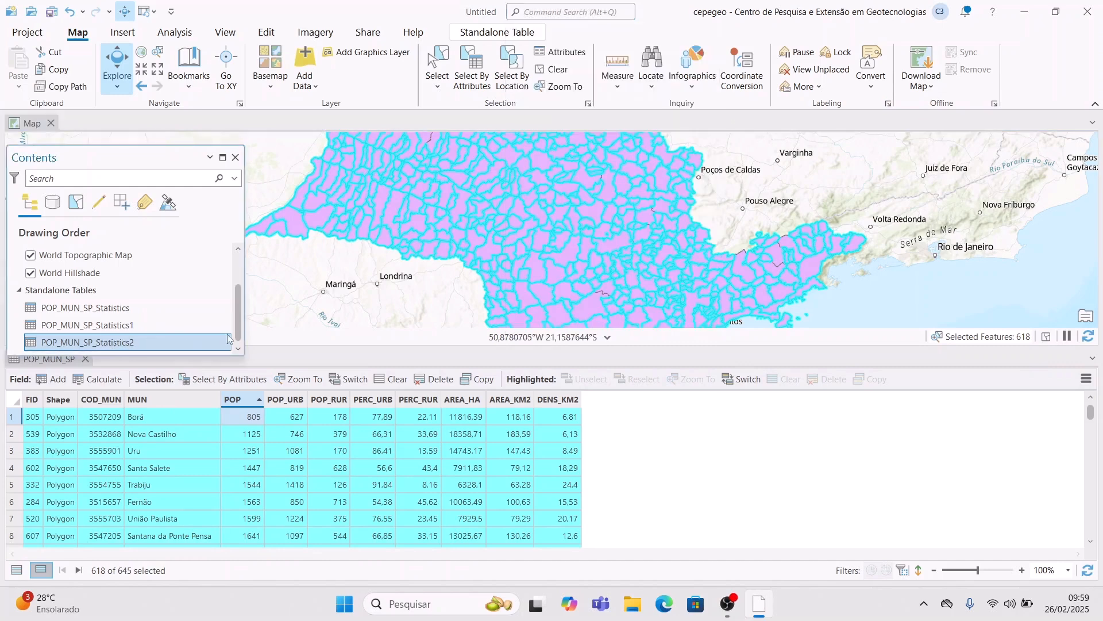
{"action": "scroll", "coordinate": [153, 299], "scroll_direction": "up", "scroll_amount": 1}
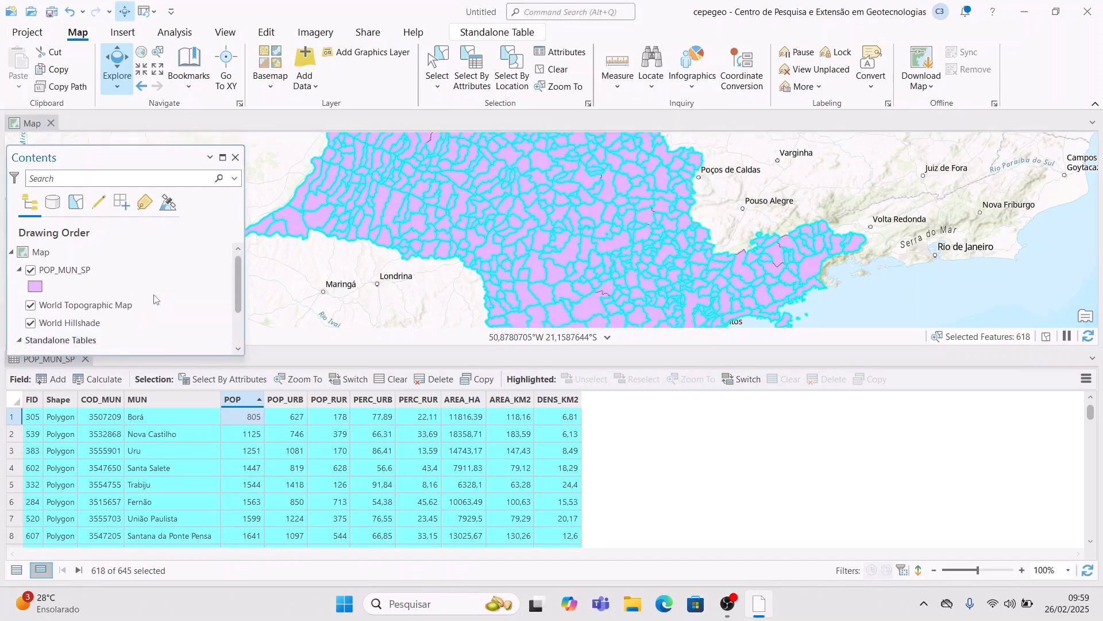
{"action": "left_click", "coordinate": [137, 265]}
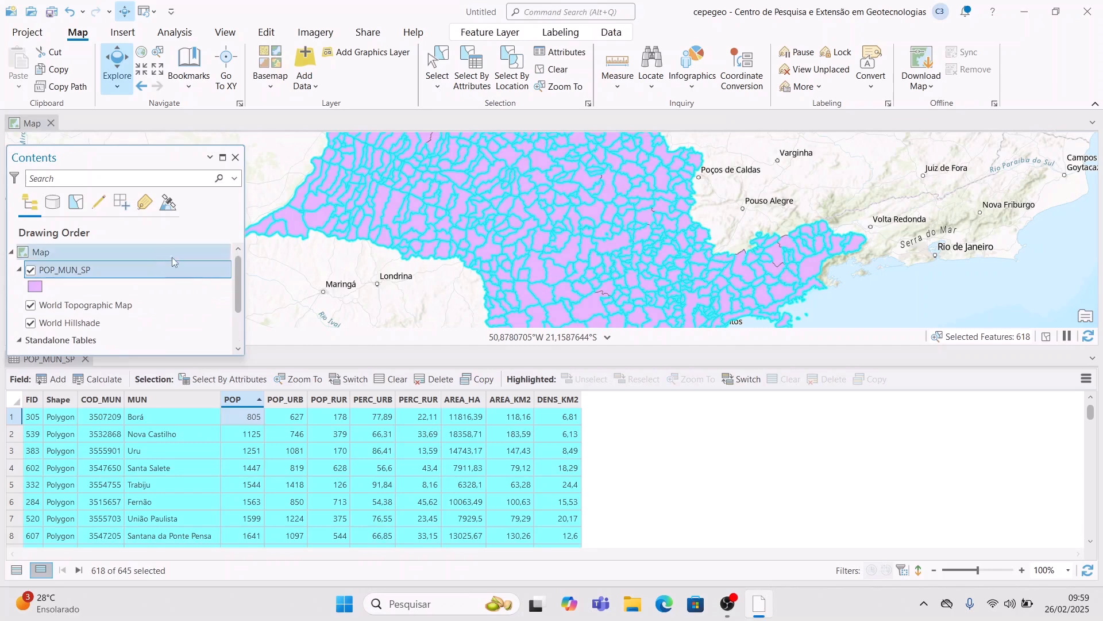
{"action": "left_click", "coordinate": [546, 11]}
{"action": "left_click", "coordinate": [600, 50]}
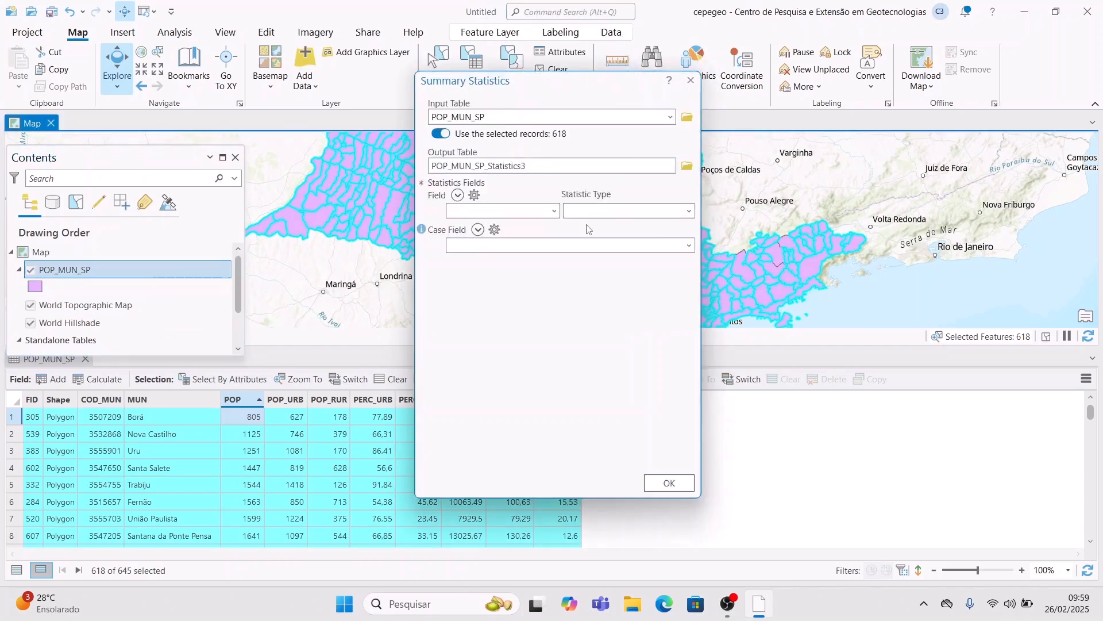
{"action": "left_click", "coordinate": [554, 211]}
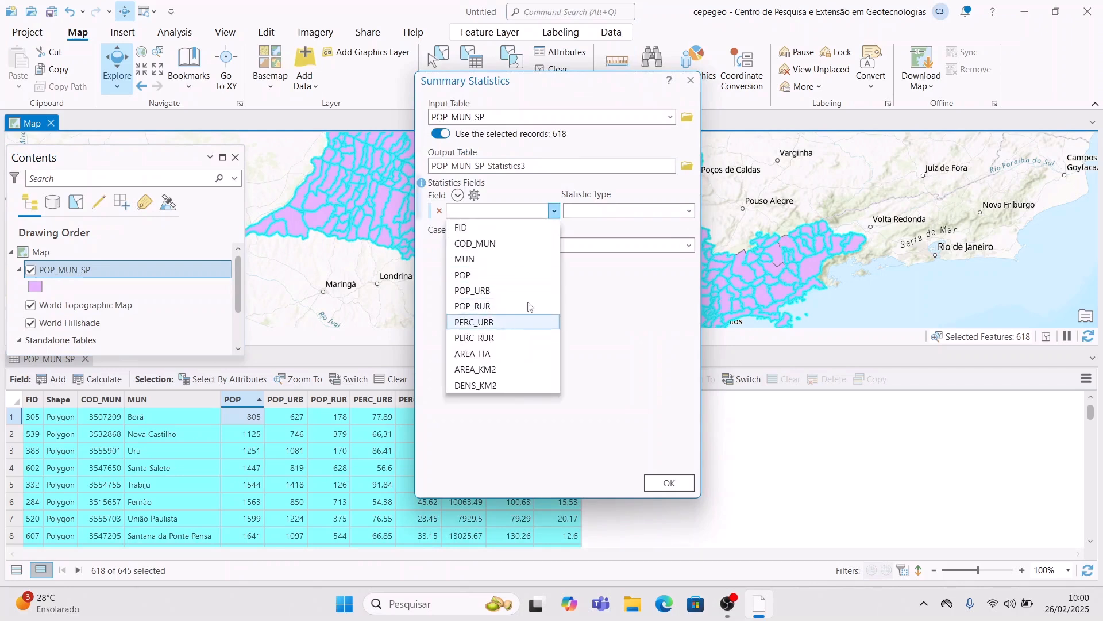
{"action": "left_click", "coordinate": [463, 275]}
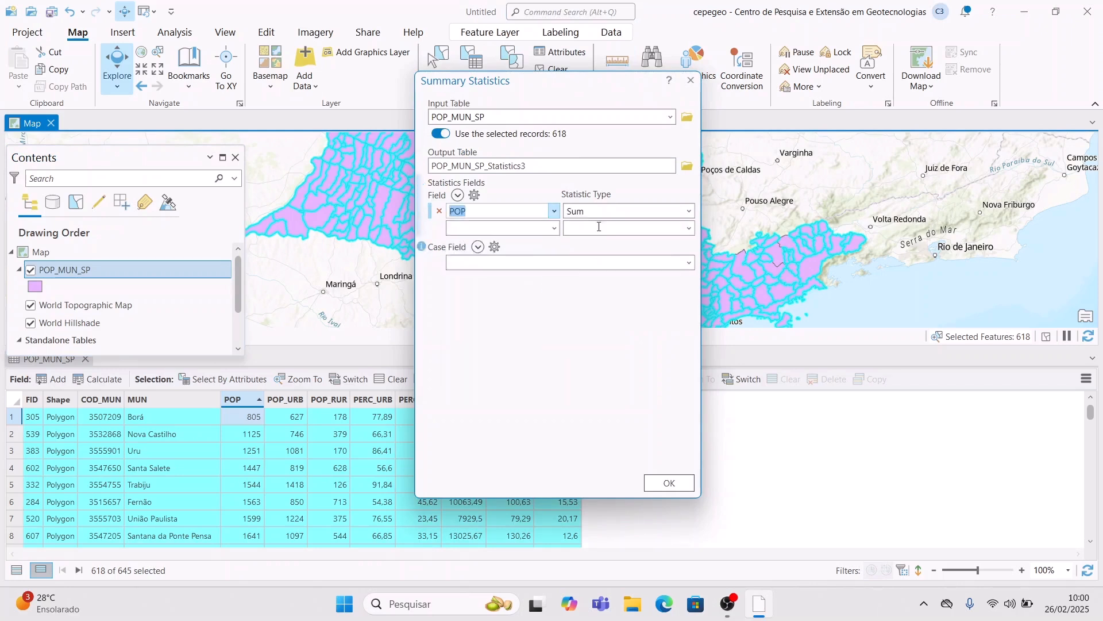
{"action": "left_click", "coordinate": [670, 482]}
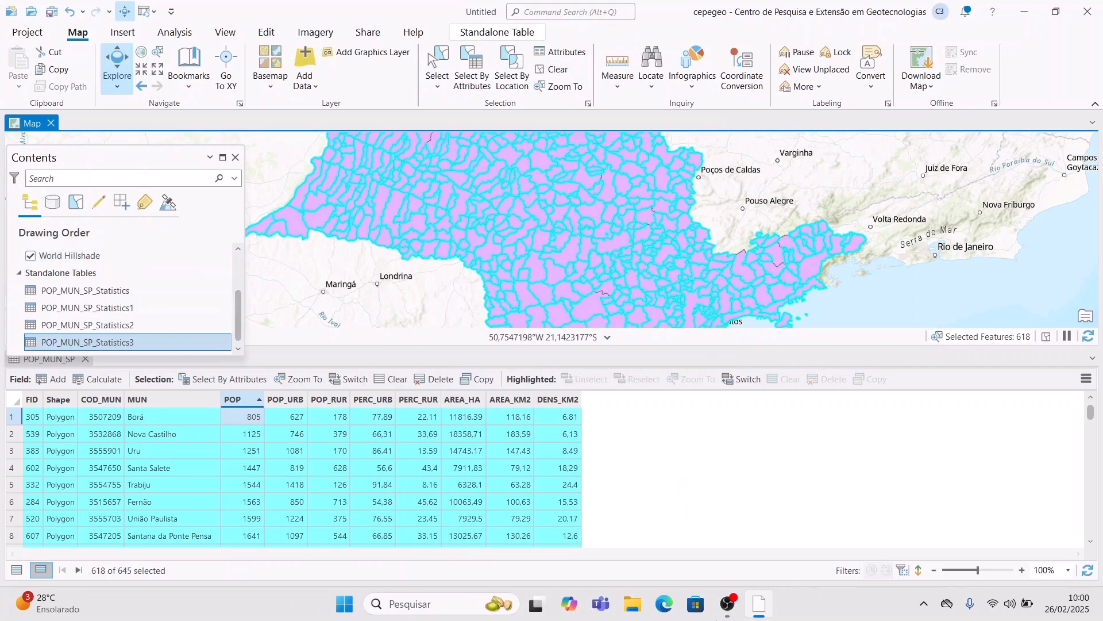
- Open Select By Attributes with POP_MUN_SP as input rows and SQL mode on
{"action": "left_click", "coordinate": [566, 12]}
{"action": "left_click", "coordinate": [472, 66]}
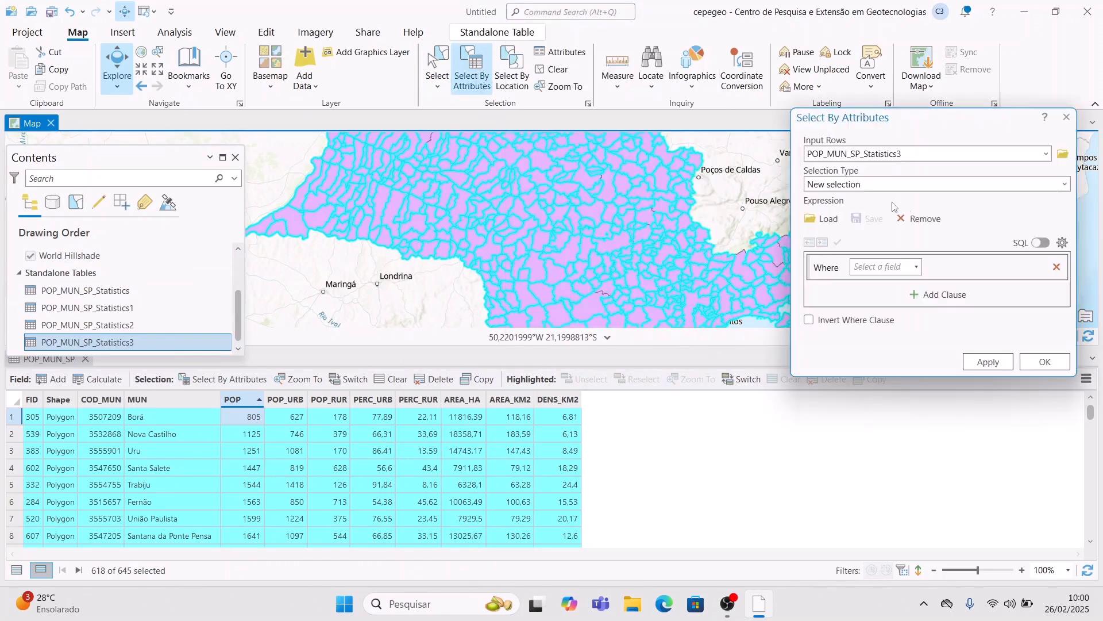
{"action": "left_click", "coordinate": [916, 268]}
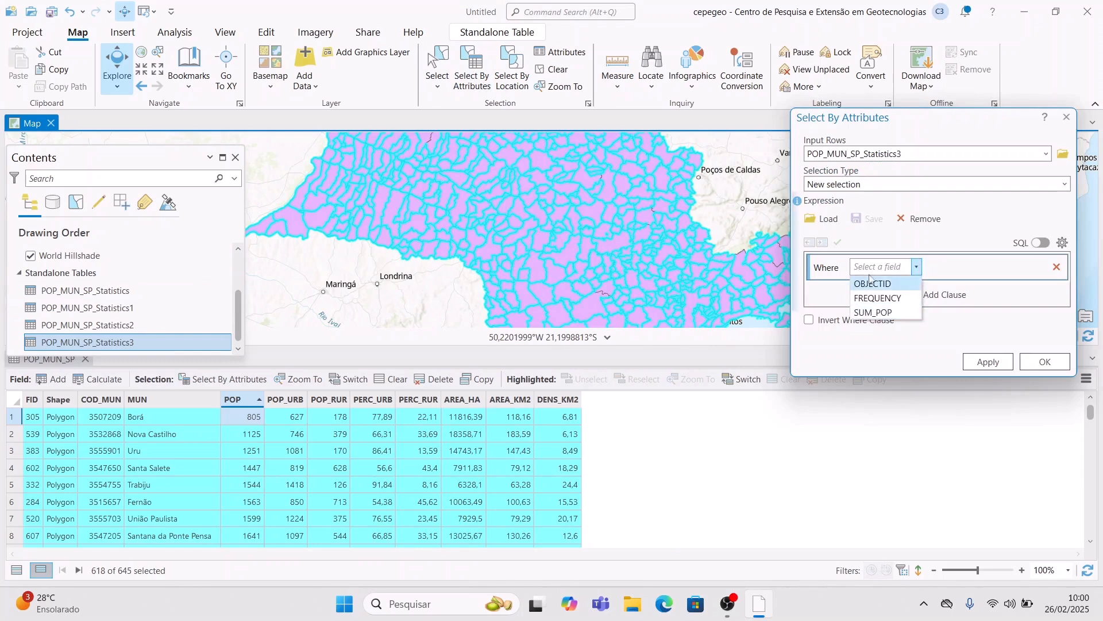
{"action": "left_click", "coordinate": [112, 291]}
{"action": "scroll", "coordinate": [113, 289], "scroll_direction": "up", "scroll_amount": 3}
{"action": "left_click", "coordinate": [113, 270]}
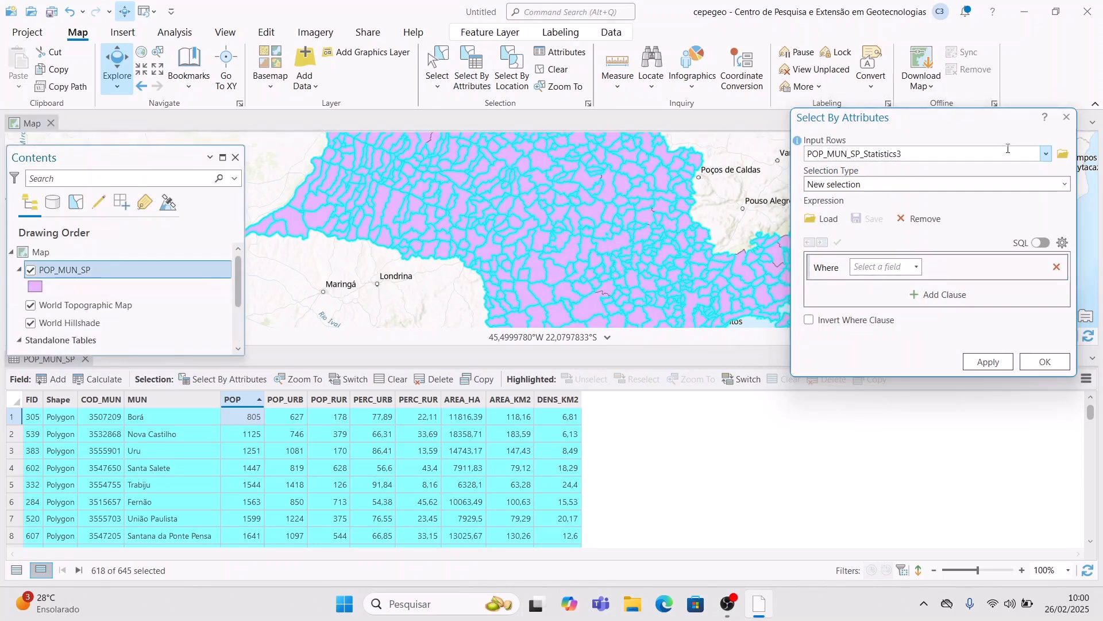
{"action": "left_click", "coordinate": [1046, 156]}
{"action": "left_click", "coordinate": [1046, 156]}
{"action": "left_click", "coordinate": [851, 165]}
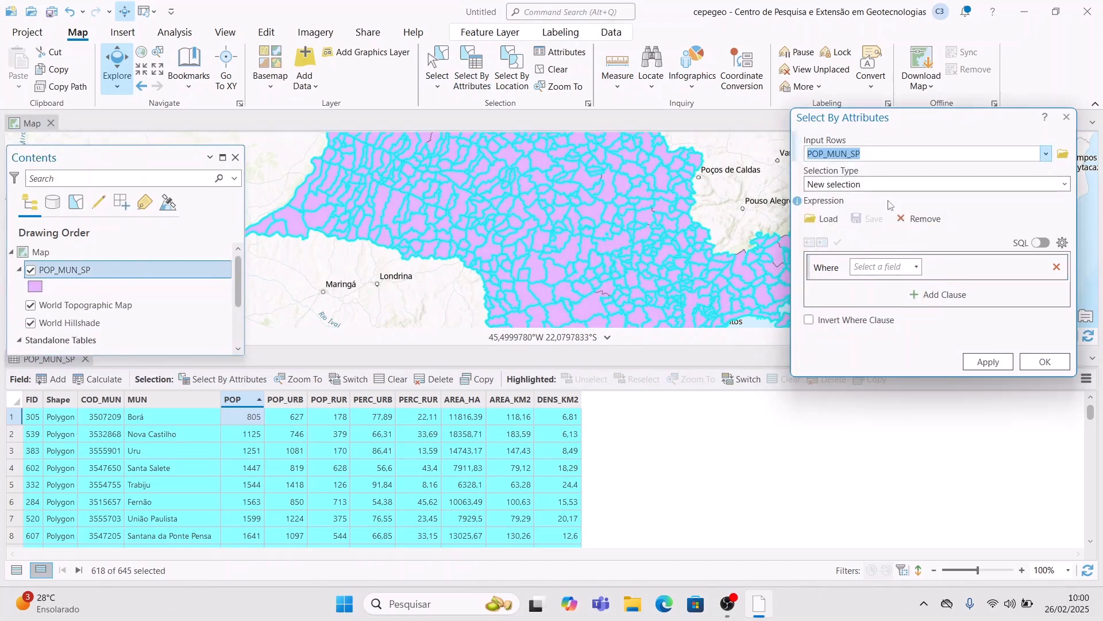
{"action": "left_click", "coordinate": [916, 267]}
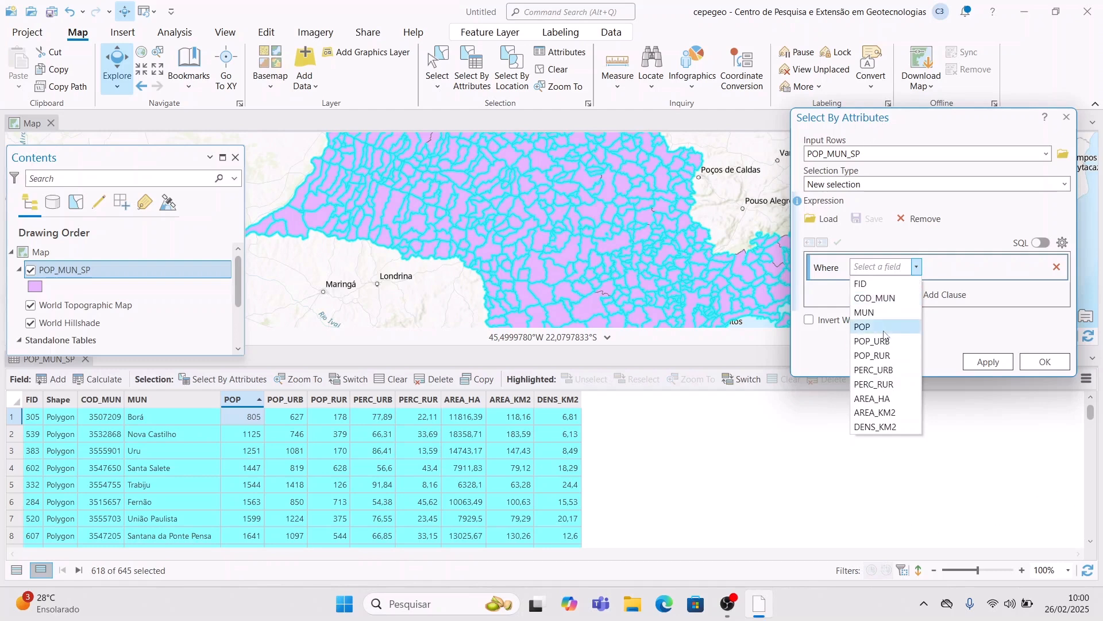
{"action": "left_click", "coordinate": [934, 299]}
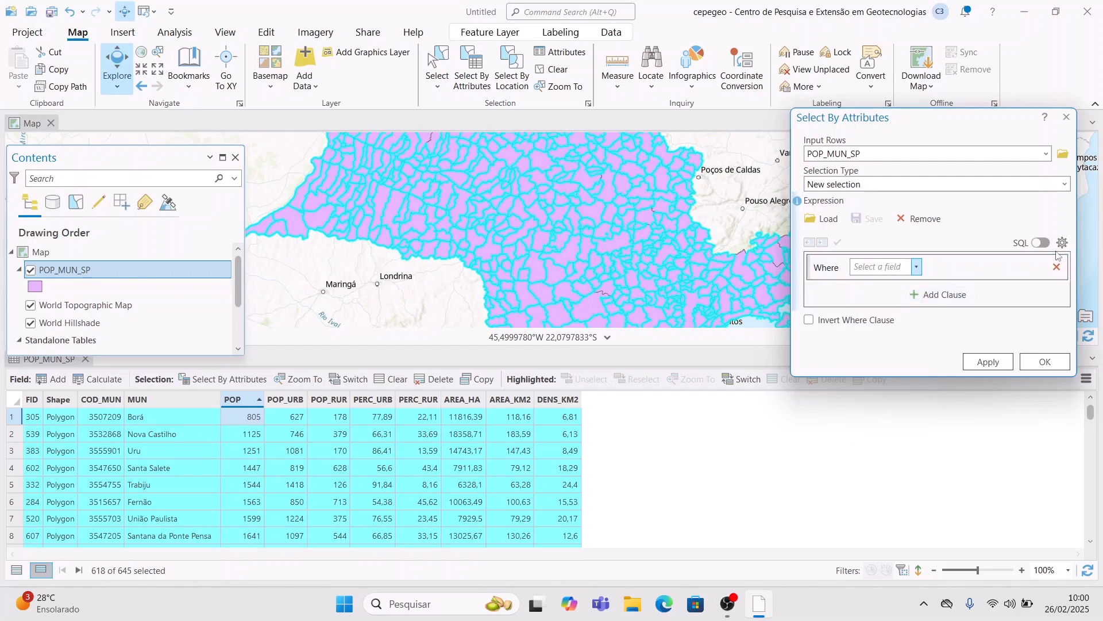
{"action": "left_click", "coordinate": [1041, 242]}
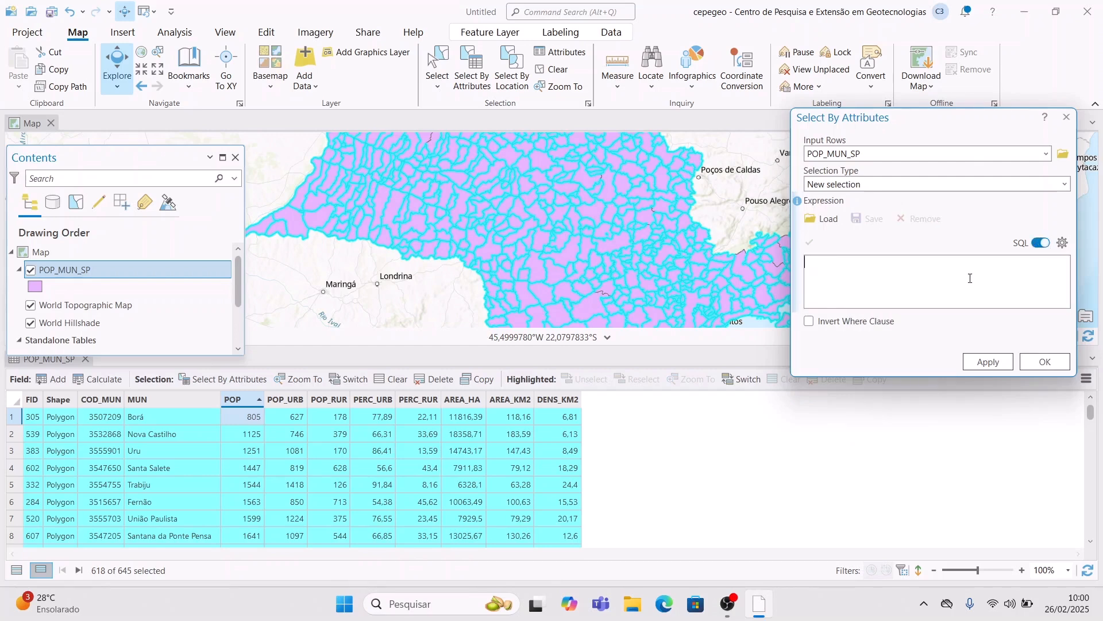
- Enter the expression "POP_URB"<=10000 OR "AREA_HA"> 20000
{"action": "type", "text": "<=10000"}
{"action": "key", "text": "BackSpace"}
{"action": "key", "text": "BackSpace"}
{"action": "key", "text": "BackSpace"}
{"action": "key", "text": "BackSpace"}
{"action": "key", "text": "BackSpace"}
{"action": "key", "text": "BackSpace"}
{"action": "key", "text": "BackSpace"}
{"action": "type", "text": "\"pop"}
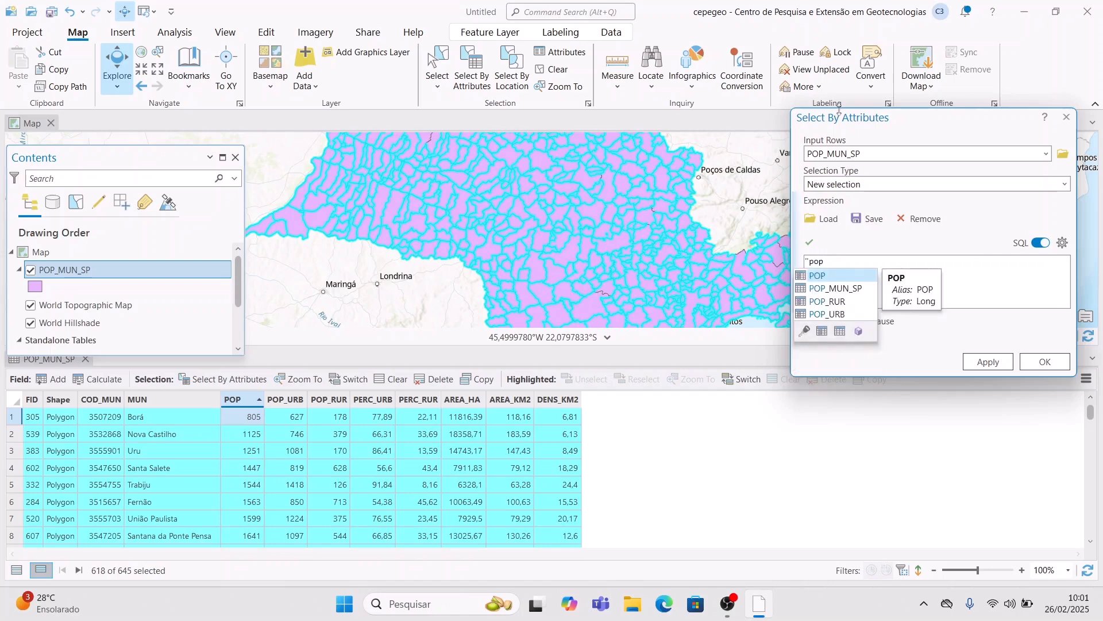
{"action": "key", "text": "Down"}
{"action": "key", "text": "Down"}
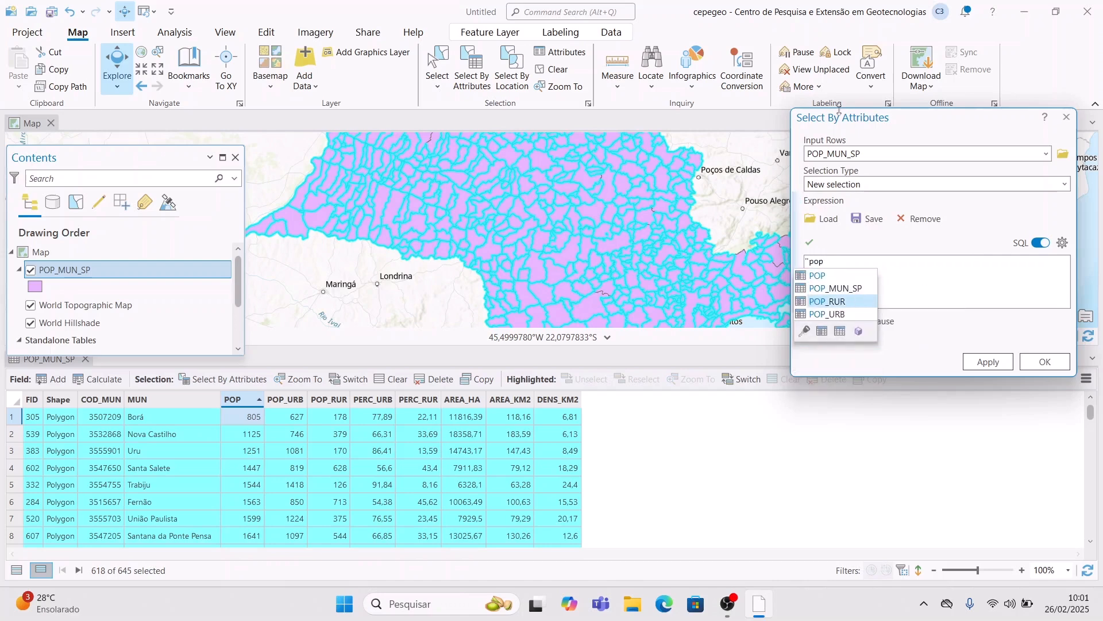
{"action": "key", "text": "Down"}
{"action": "key", "text": "Return"}
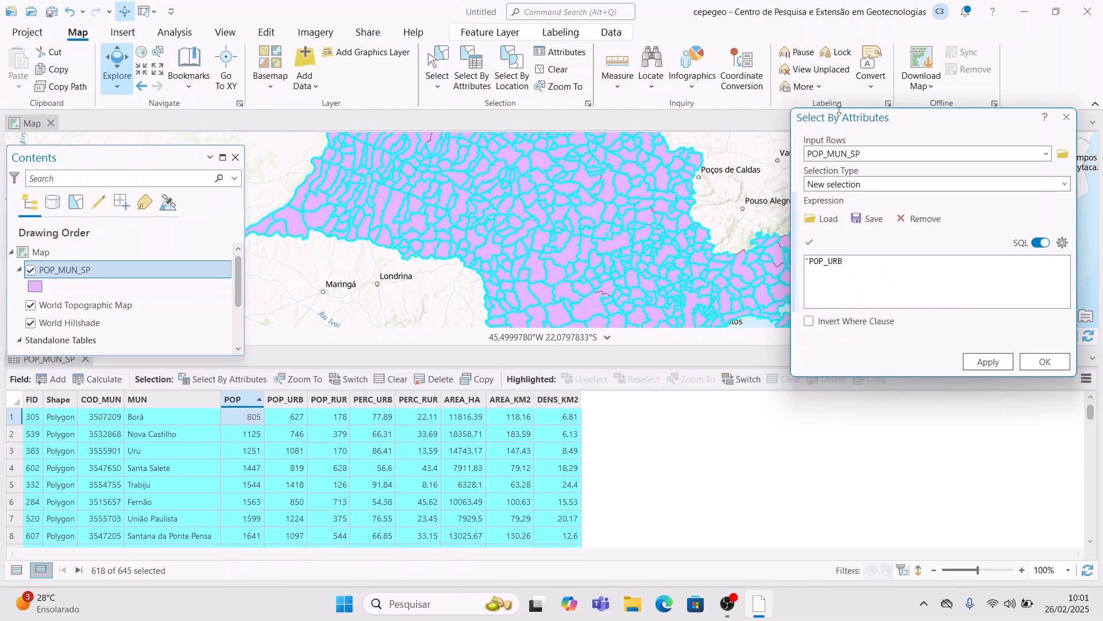
{"action": "type", "text": "\"<=10000 OR"}
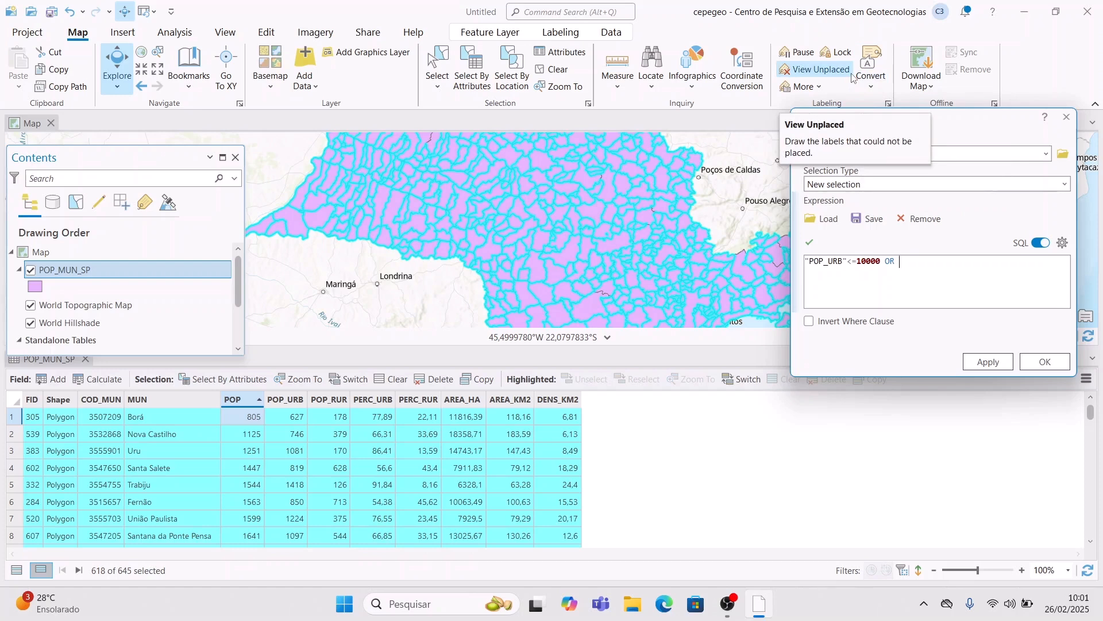
{"action": "type", "text": "\"AREA_HA\"> 50000"}
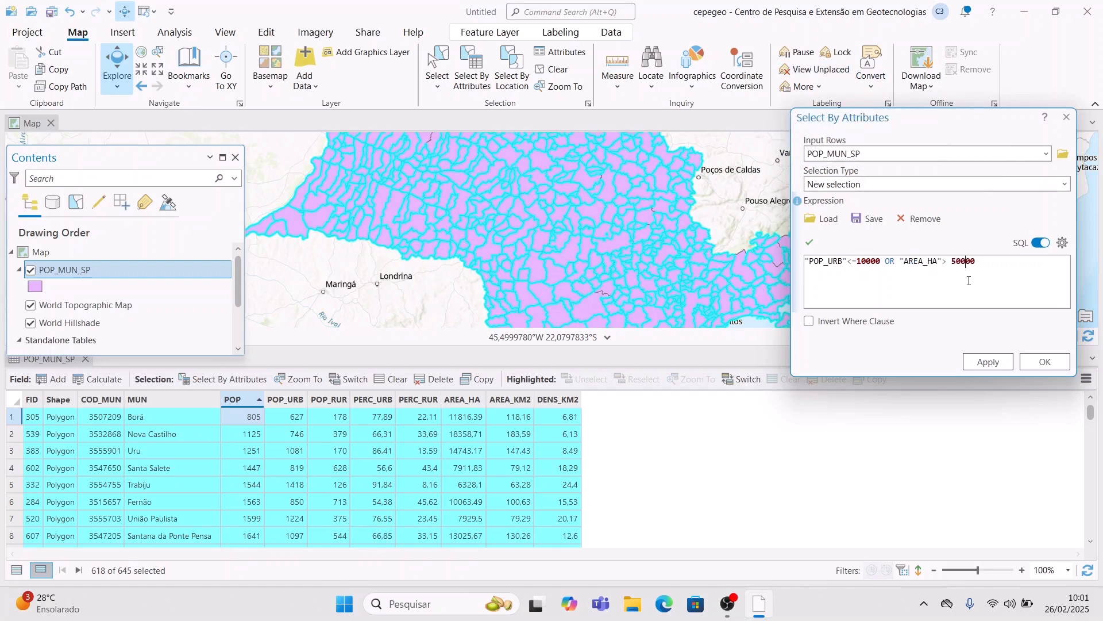
{"action": "key", "text": "BackSpace"}
{"action": "type", "text": "2"}
- Apply the urban population/area query, then run Summary Statistics with Sum of POP_URB on the 563 selected municipalities
{"action": "left_click", "coordinate": [988, 362]}
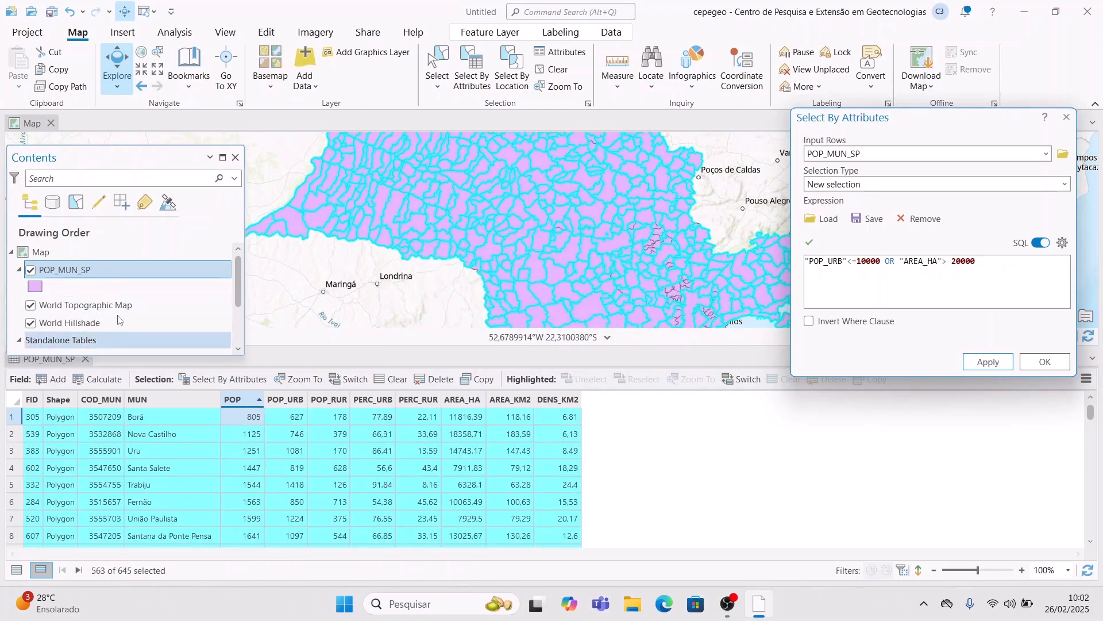
{"action": "left_click", "coordinate": [557, 11]}
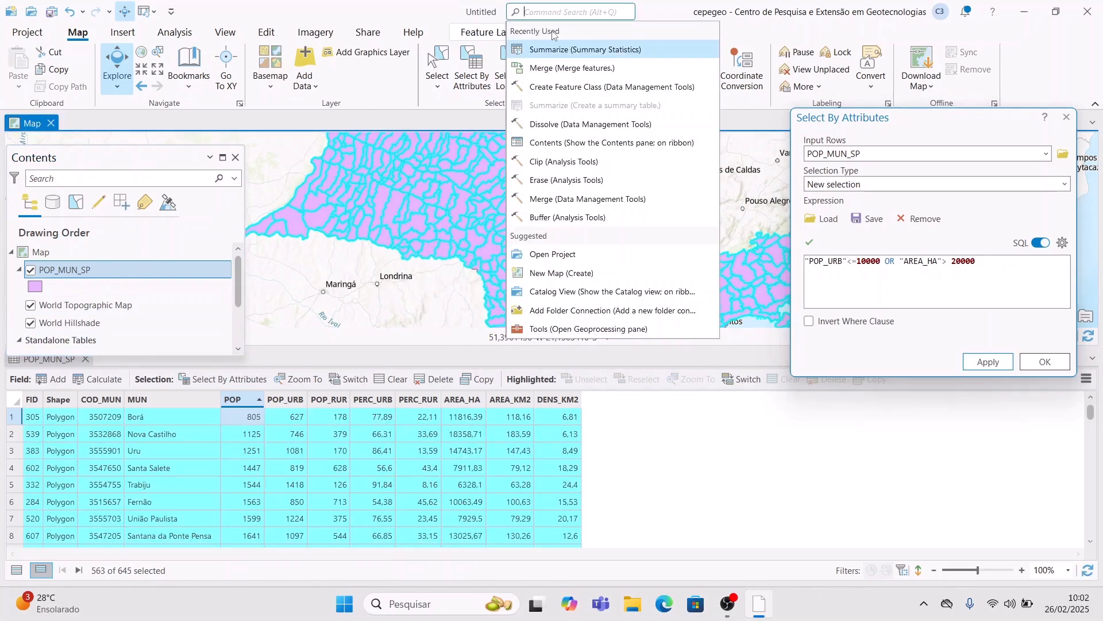
{"action": "left_click", "coordinate": [583, 53]}
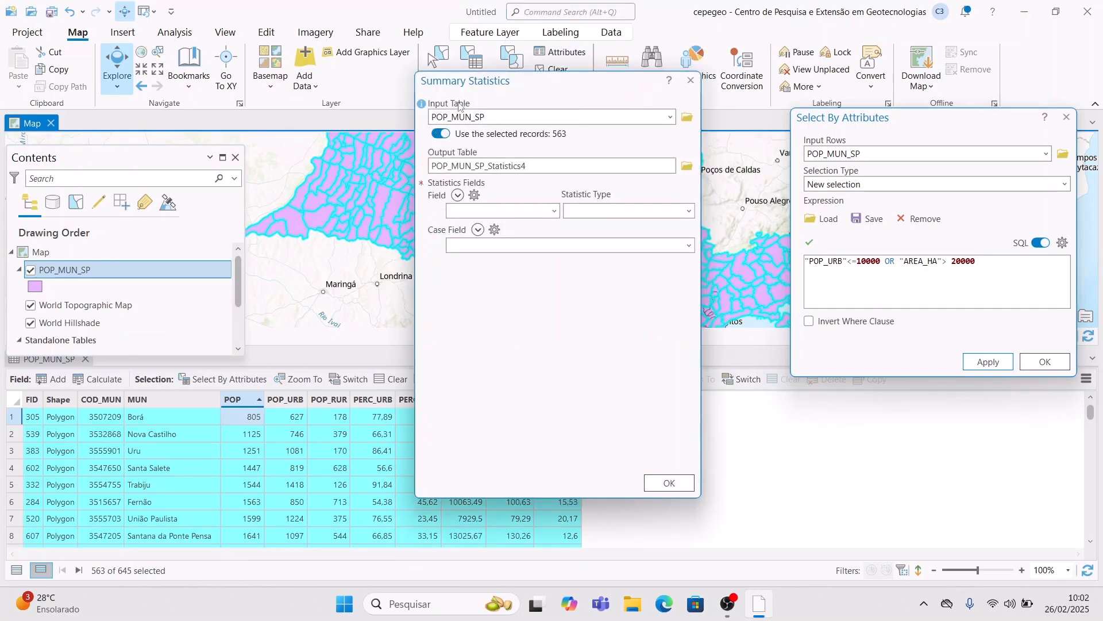
{"action": "left_click", "coordinate": [557, 214]}
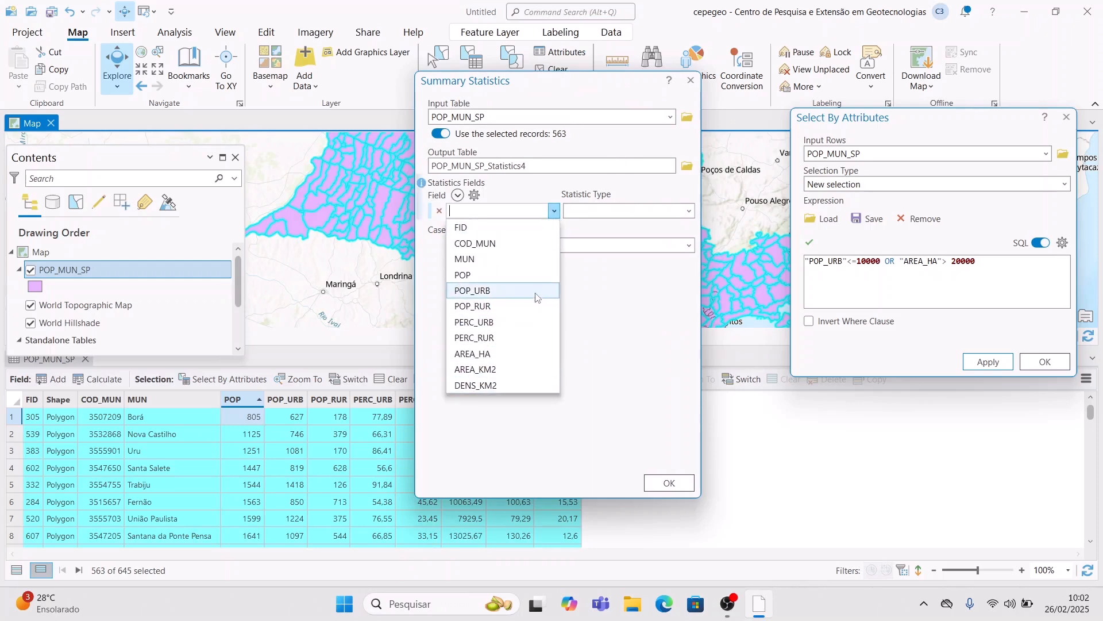
{"action": "left_click", "coordinate": [555, 289]}
{"action": "left_click", "coordinate": [684, 486]}
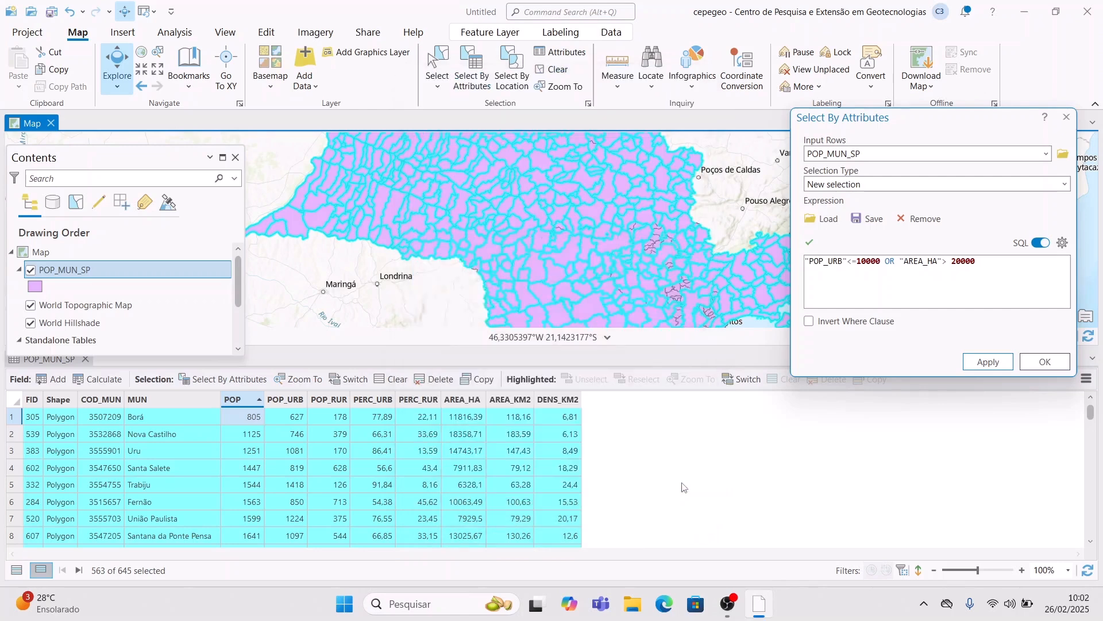
{"action": "left_click", "coordinate": [178, 269]}
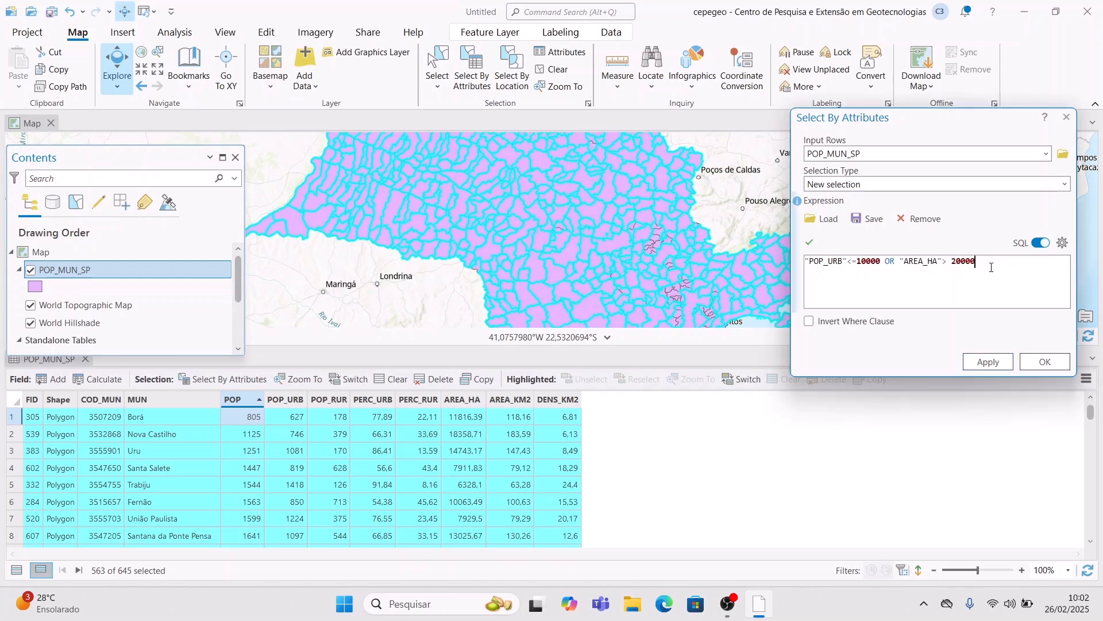
- Replace the expression with "MUN" LIKE '%ão%' and apply it, selecting 53 municipalities
{"action": "key", "text": "BackSpace"}
{"action": "key", "text": "BackSpace"}
{"action": "key", "text": "BackSpace"}
{"action": "key", "text": "BackSpace"}
{"action": "key", "text": "BackSpace"}
{"action": "key", "text": "BackSpace"}
{"action": "key", "text": "BackSpace"}
{"action": "key", "text": "BackSpace"}
{"action": "key", "text": "BackSpace"}
{"action": "key", "text": "BackSpace"}
{"action": "key", "text": "BackSpace"}
{"action": "key", "text": "BackSpace"}
{"action": "key", "text": "BackSpace"}
{"action": "key", "text": "BackSpace"}
{"action": "key", "text": "BackSpace"}
{"action": "key", "text": "BackSpace"}
{"action": "key", "text": "BackSpace"}
{"action": "key", "text": "BackSpace"}
{"action": "key", "text": "BackSpace"}
{"action": "key", "text": "BackSpace"}
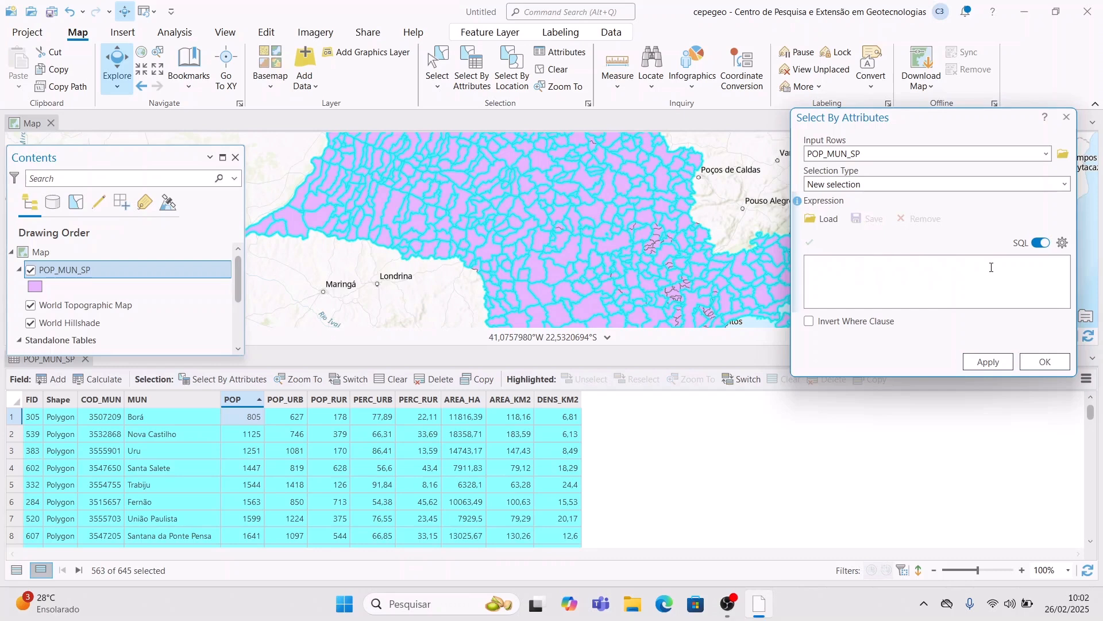
{"action": "type", "text": "\"mun7"}
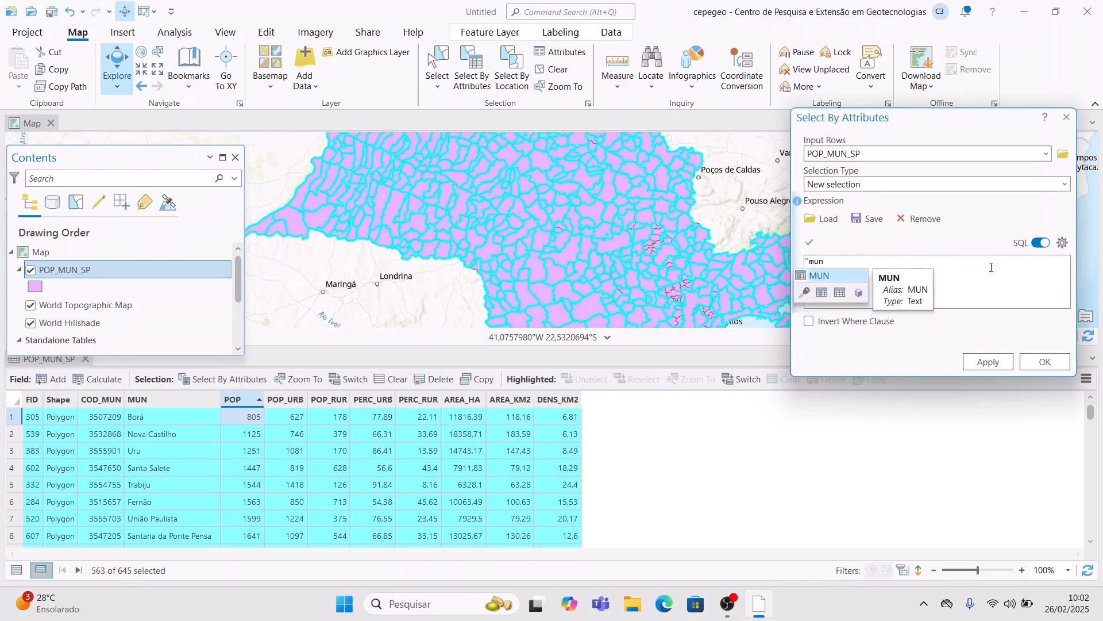
{"action": "key", "text": "BackSpace"}
{"action": "key", "text": "BackSpace"}
{"action": "key", "text": "BackSpace"}
{"action": "key", "text": "BackSpace"}
{"action": "type", "text": "MUN\""}
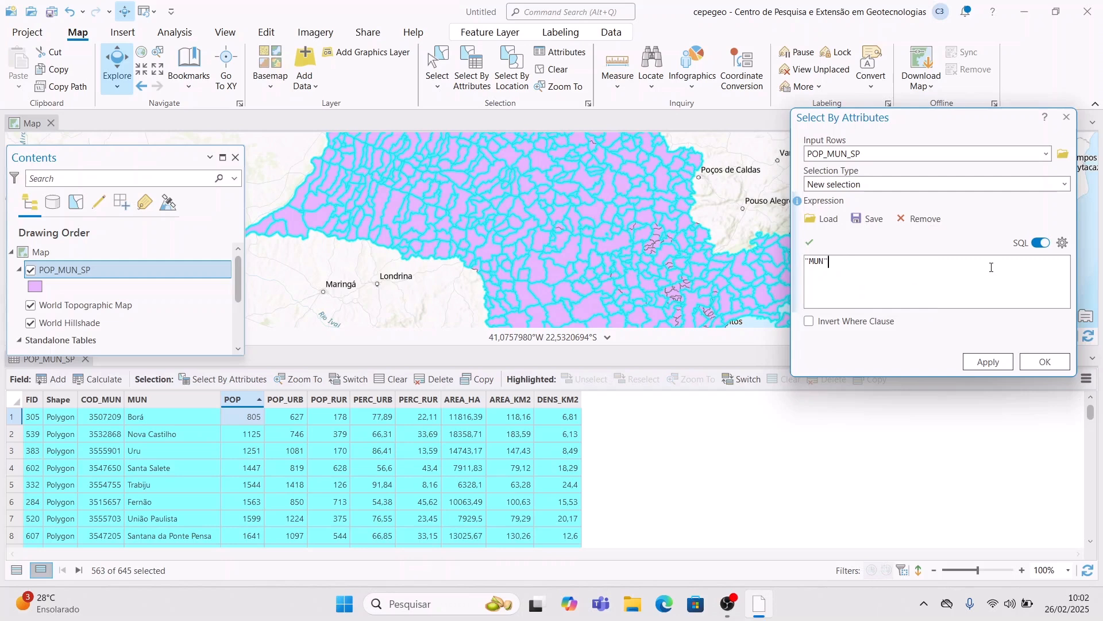
{"action": "type", "text": " LIKE"}
{"action": "type", "text": "'%ão"}
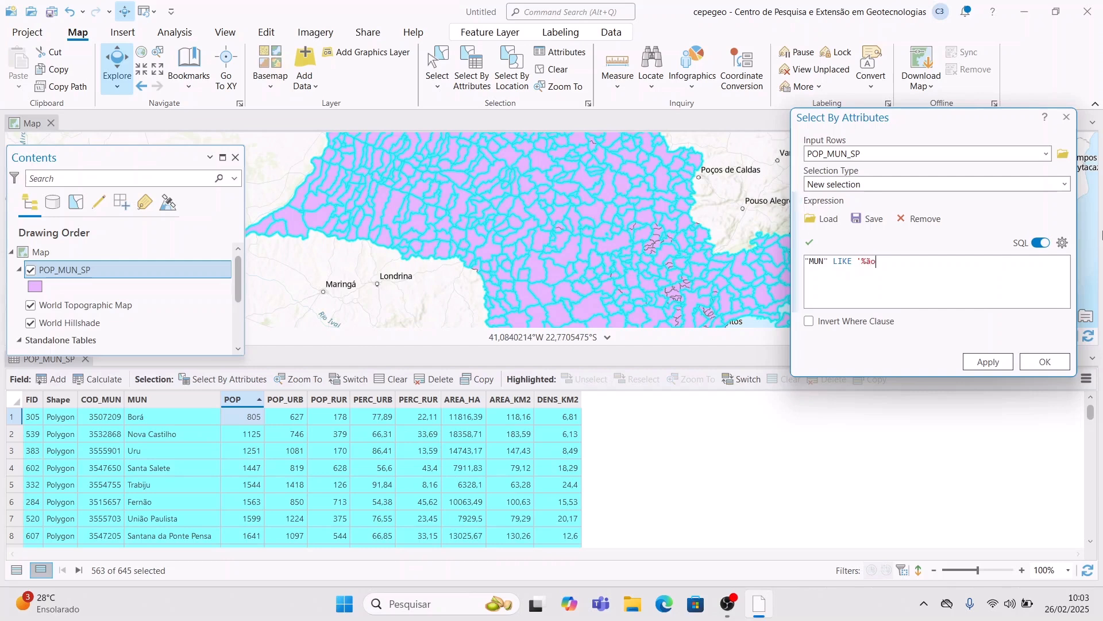
{"action": "type", "text": "$"}
{"action": "key", "text": "BackSpace"}
{"action": "type", "text": "%"}
{"action": "left_click", "coordinate": [990, 362]}
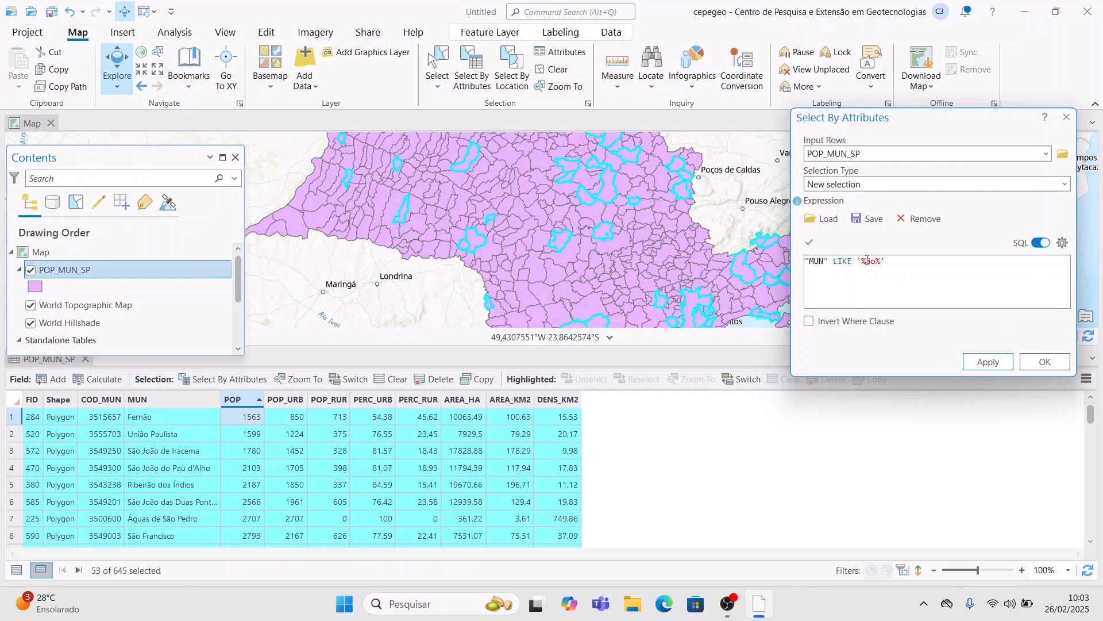
{"action": "type", "text": "s"}
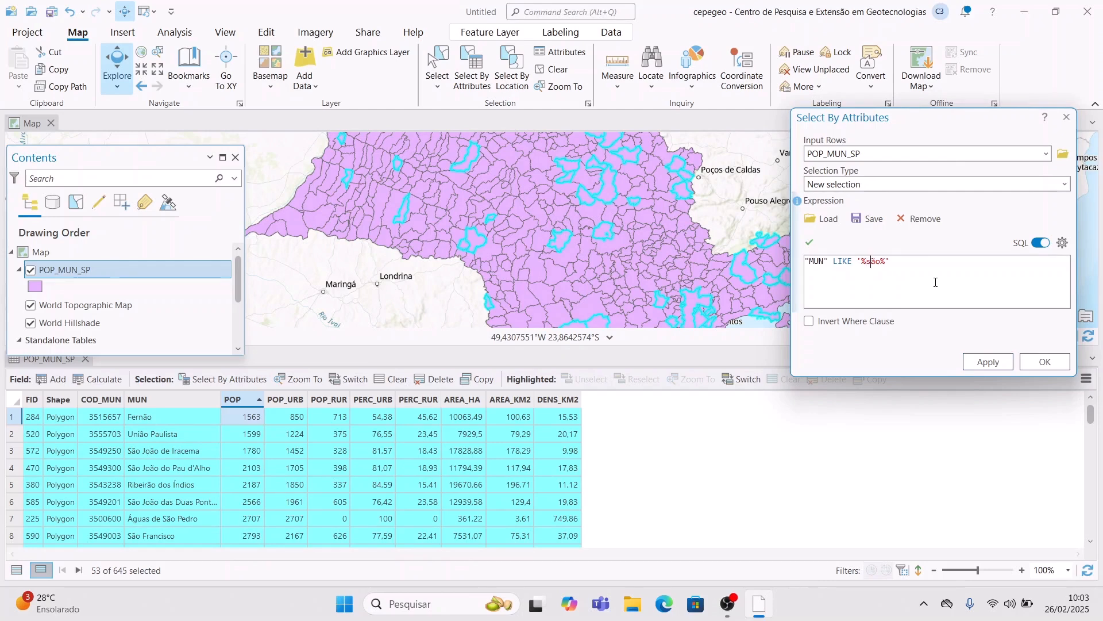
{"action": "key", "text": "Return"}
{"action": "key", "text": "BackSpace"}
{"action": "key", "text": "BackSpace"}
{"action": "type", "text": "S"}
{"action": "left_click", "coordinate": [987, 361]}
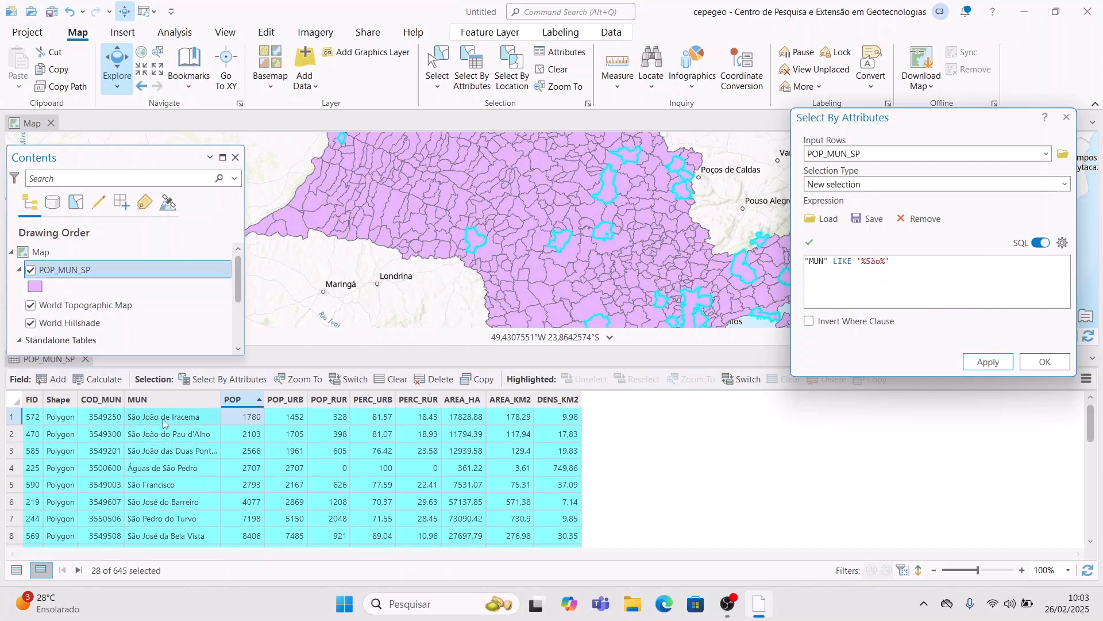
{"action": "scroll", "coordinate": [154, 454], "scroll_direction": "down", "scroll_amount": 3}
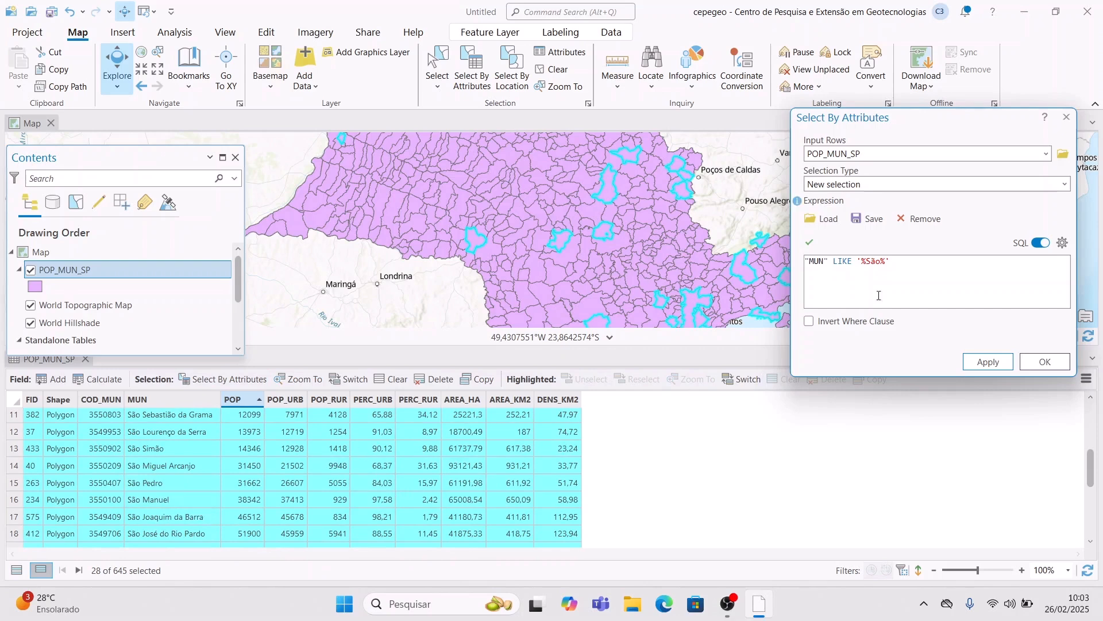
{"action": "left_click", "coordinate": [868, 261]}
{"action": "key", "text": "BackSpace"}
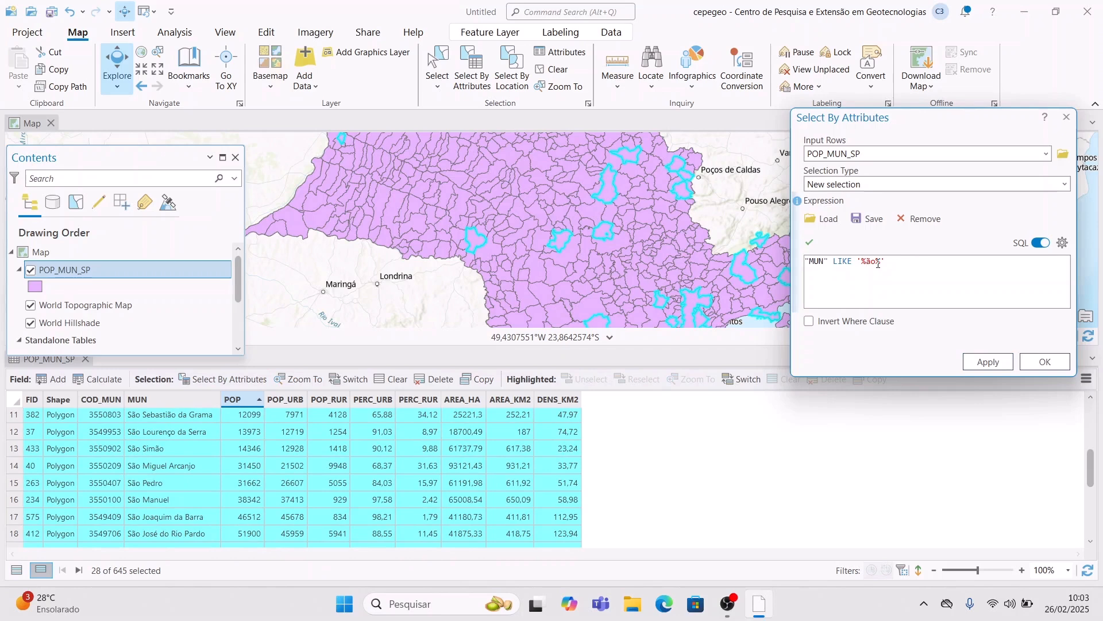
{"action": "left_click", "coordinate": [988, 362]}
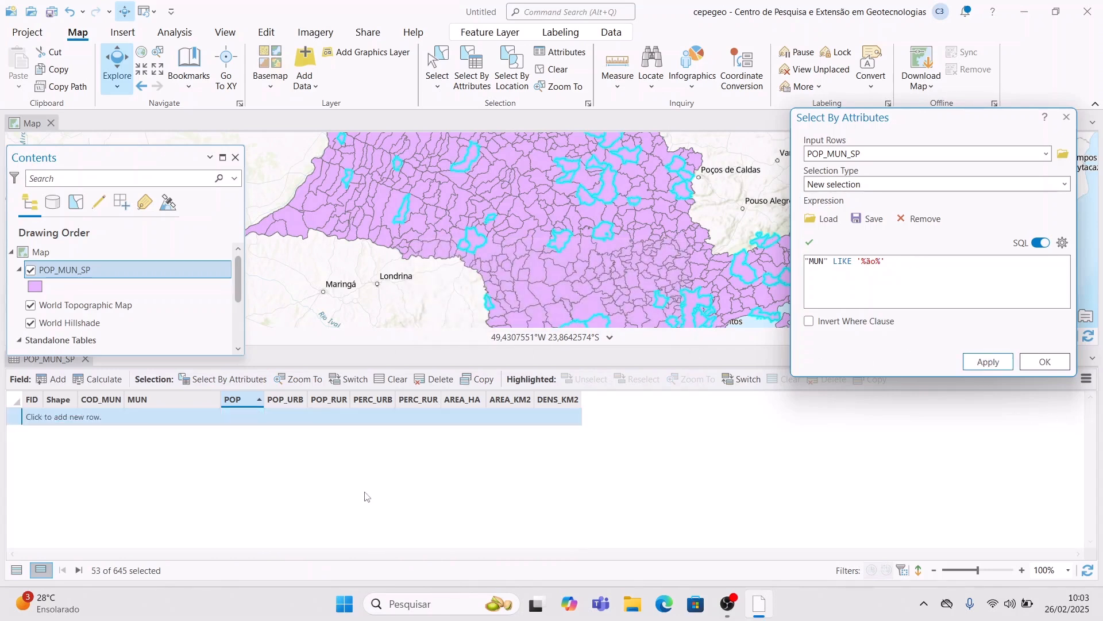
{"action": "scroll", "coordinate": [166, 487], "scroll_direction": "down", "scroll_amount": 4}
{"action": "scroll", "coordinate": [172, 468], "scroll_direction": "up", "scroll_amount": 5}
{"action": "scroll", "coordinate": [181, 480], "scroll_direction": "down", "scroll_amount": 5}
{"action": "scroll", "coordinate": [196, 505], "scroll_direction": "up", "scroll_amount": 6}
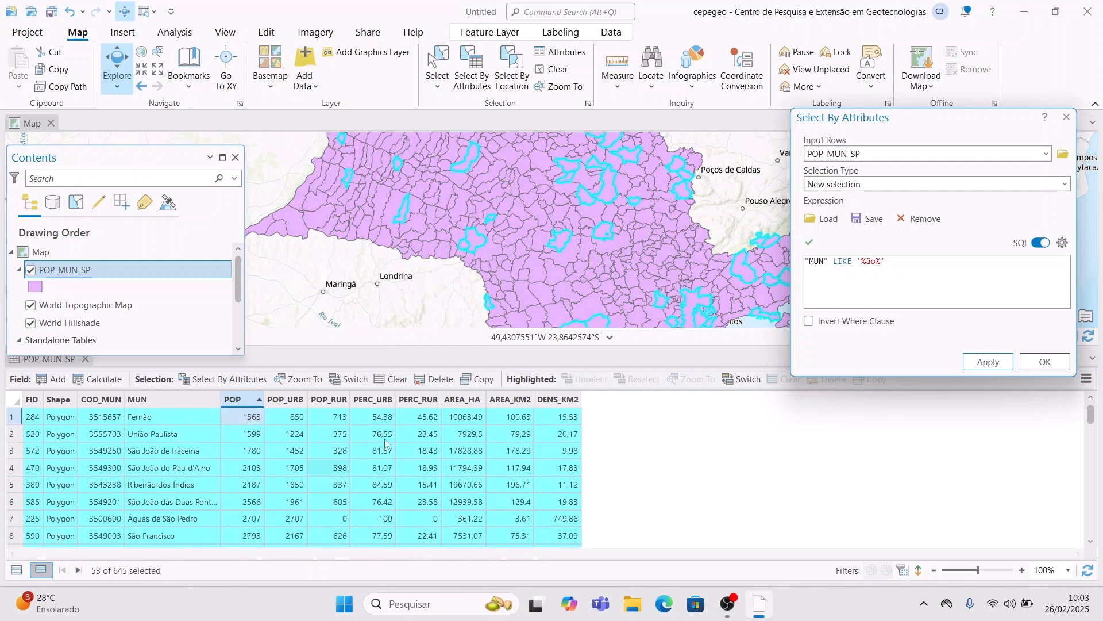
{"action": "left_click", "coordinate": [871, 262]}
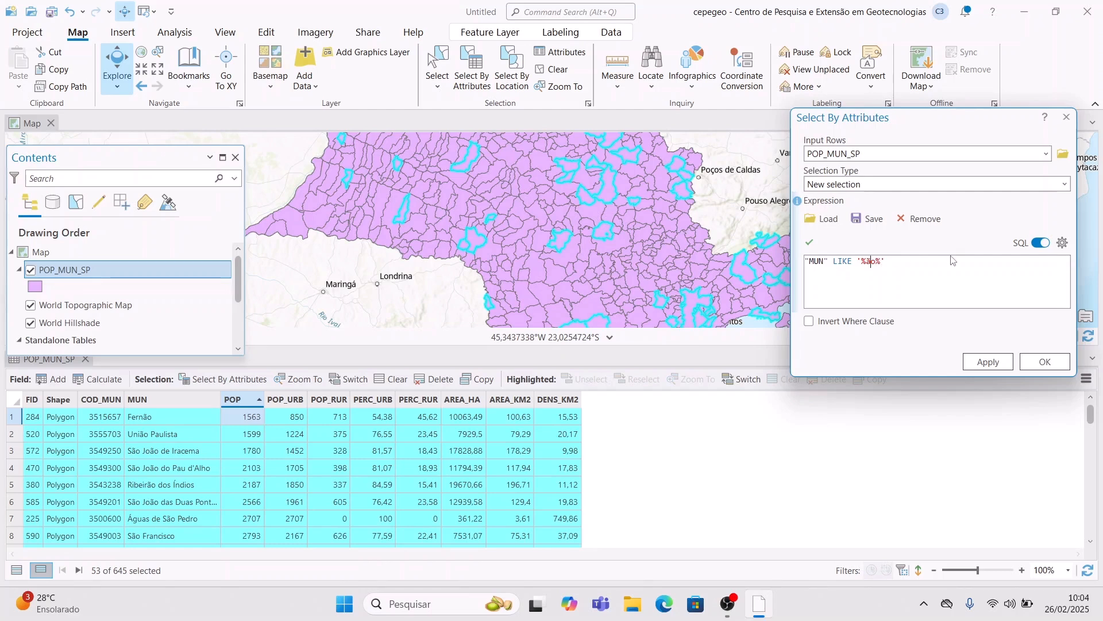
- Change the pattern to "MUN" LIKE 'B%', apply it, and scroll through the selected rows
{"action": "type", "text": "B"}
{"action": "left_click", "coordinate": [863, 262]}
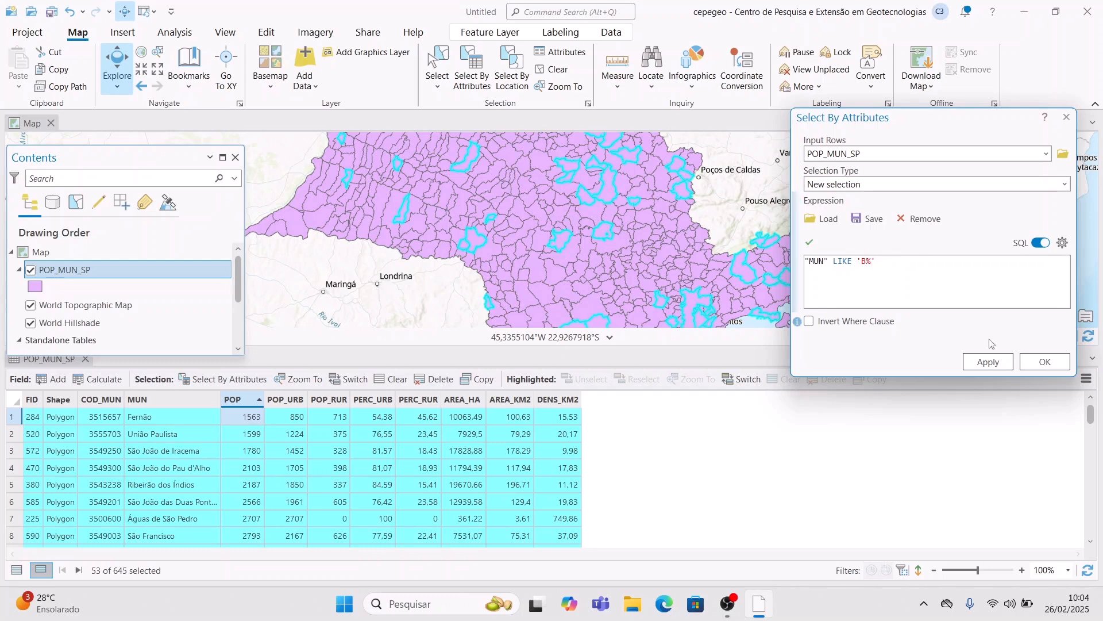
{"action": "left_click", "coordinate": [987, 361]}
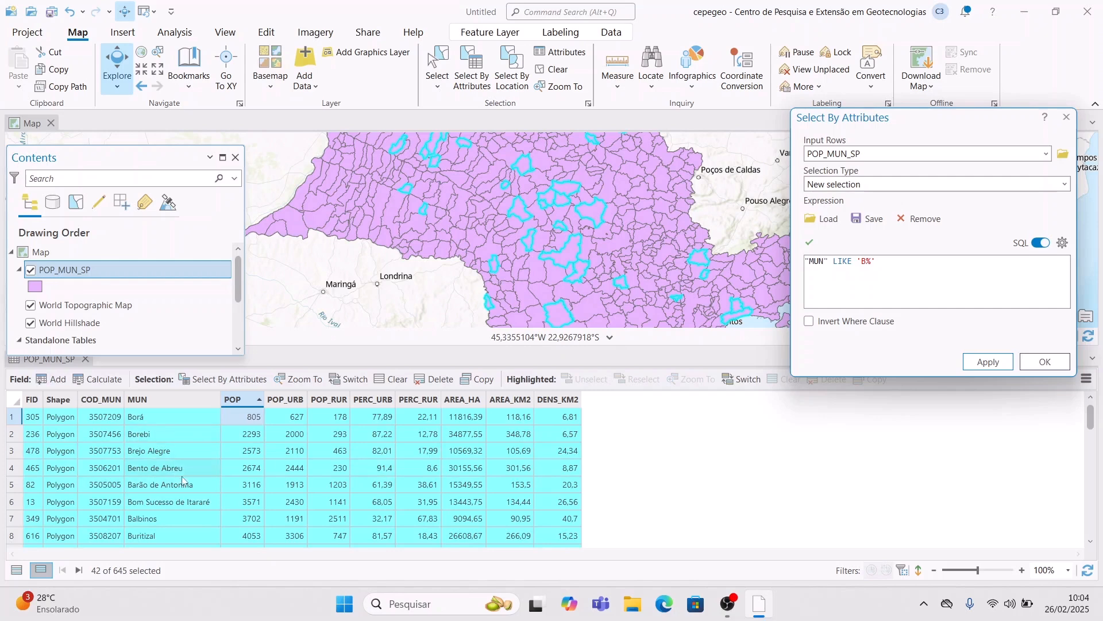
{"action": "scroll", "coordinate": [184, 488], "scroll_direction": "down", "scroll_amount": 2}
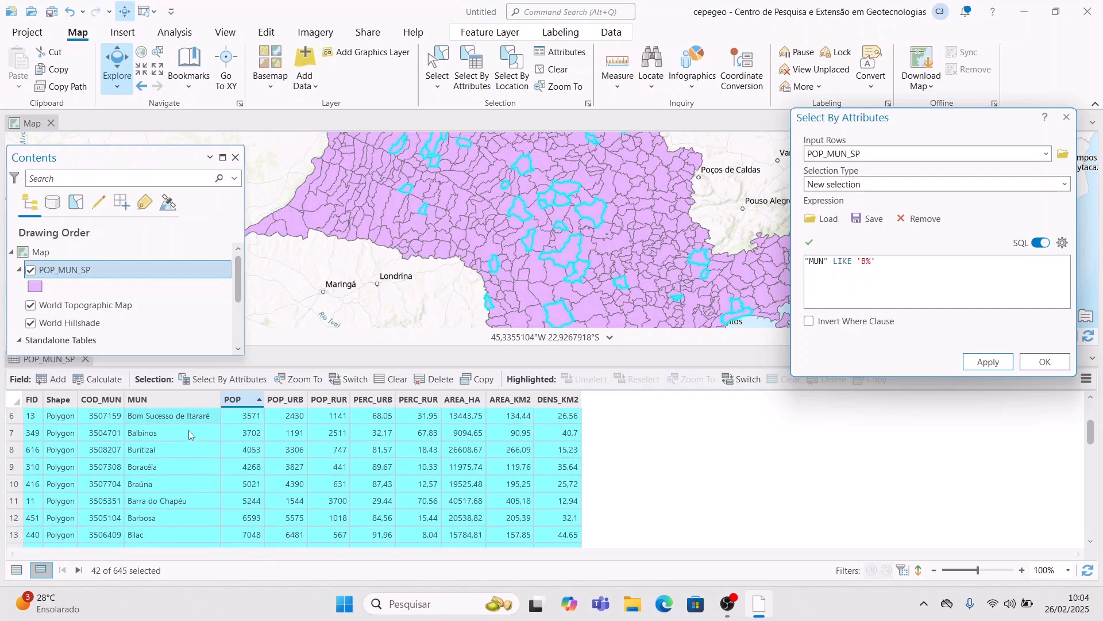
{"action": "scroll", "coordinate": [182, 481], "scroll_direction": "down", "scroll_amount": 10}
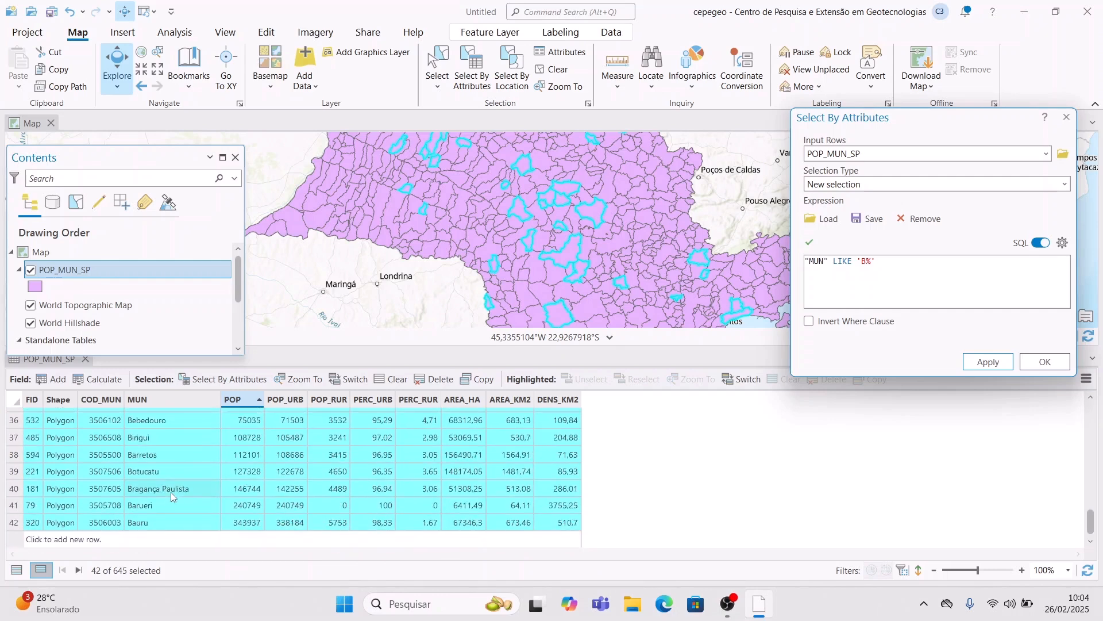
{"action": "scroll", "coordinate": [149, 497], "scroll_direction": "up", "scroll_amount": 5}
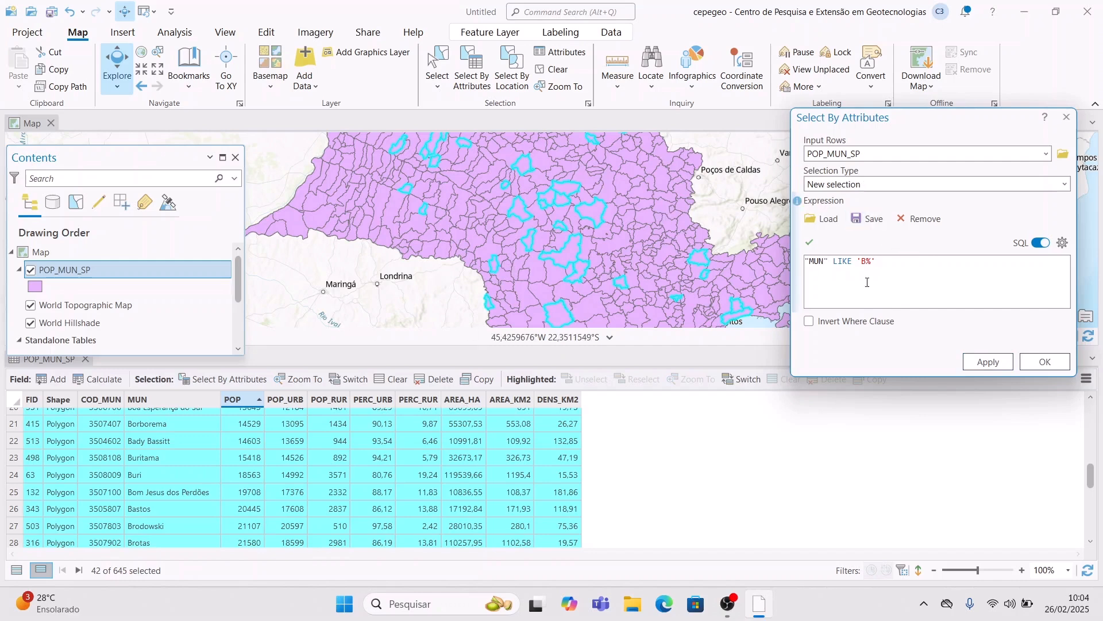
{"action": "key", "text": "BackSpace"}
{"action": "type", "text": "ão"}
{"action": "key", "text": "BackSpace"}
{"action": "key", "text": "BackSpace"}
{"action": "type", "text": "B"}
{"action": "left_click", "coordinate": [988, 362]}
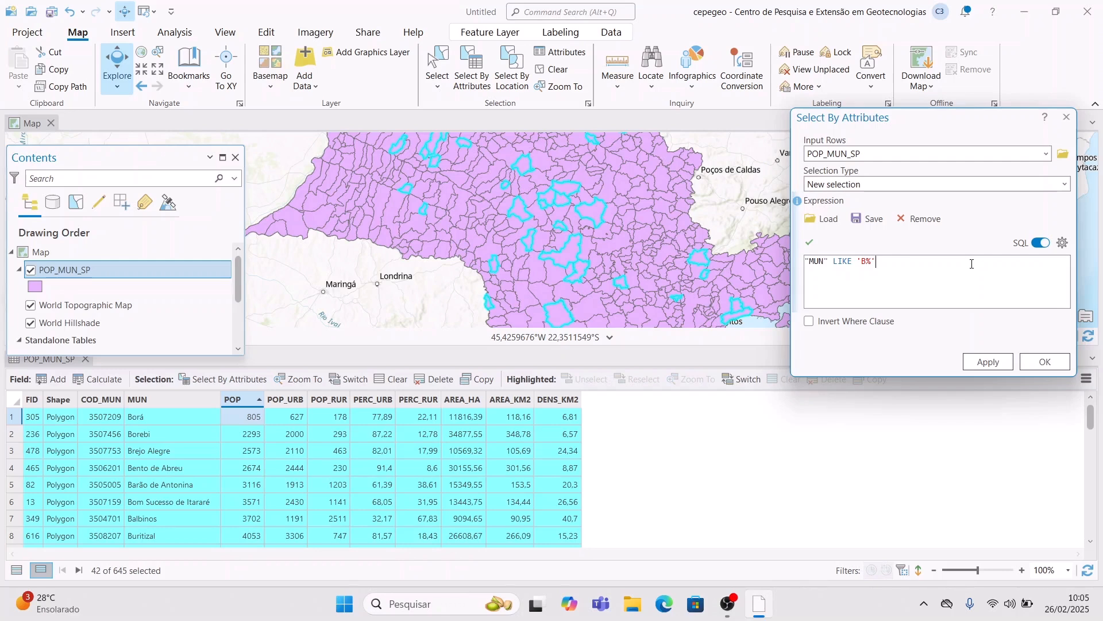
- Append AND with the AREA_HA field to the "MUN" LIKE 'B%' expression
{"action": "left_click", "coordinate": [971, 264]}
{"action": "type", "text": "AND"}
{"action": "type", "text": "\"area"}
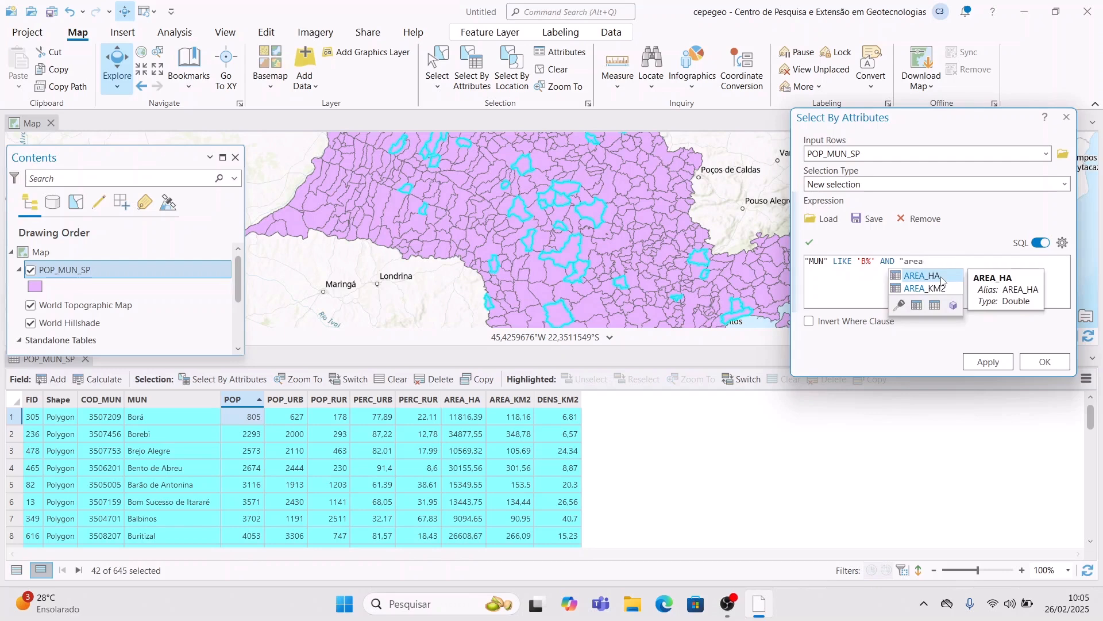
{"action": "left_click", "coordinate": [942, 281]}
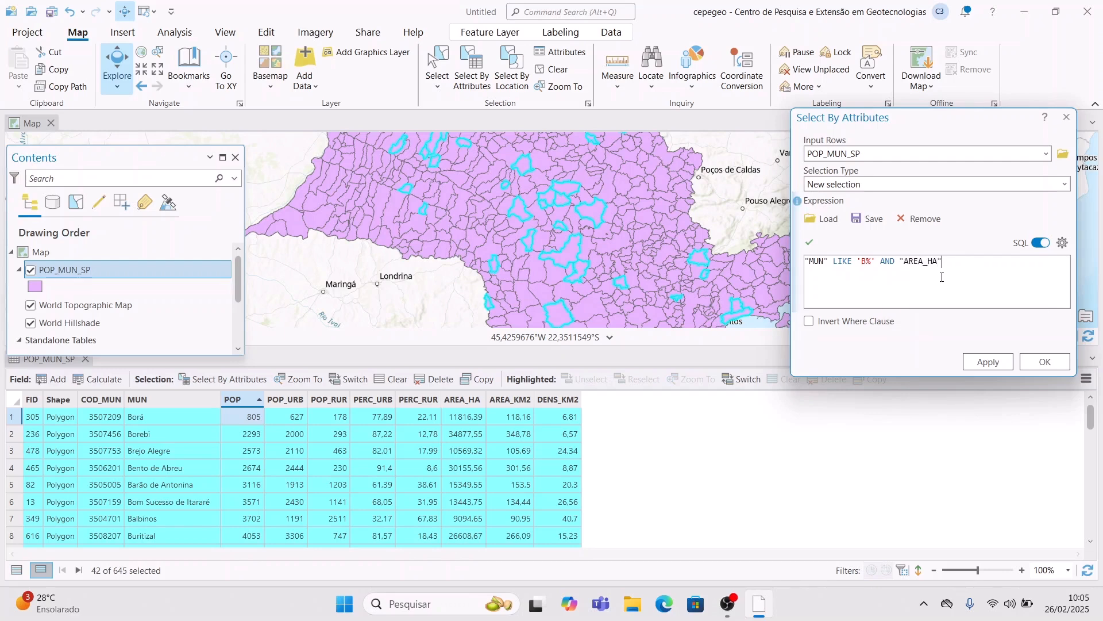
- Reinsert AREA_HA from the autocomplete suggestions, add >30000, and apply the query, leaving 22 selected
{"action": "key", "text": "BackSpace"}
{"action": "key", "text": "BackSpace"}
{"action": "key", "text": "BackSpace"}
{"action": "key", "text": "BackSpace"}
{"action": "key", "text": "BackSpace"}
{"action": "key", "text": "BackSpace"}
{"action": "key", "text": "BackSpace"}
{"action": "type", "text": "rea"}
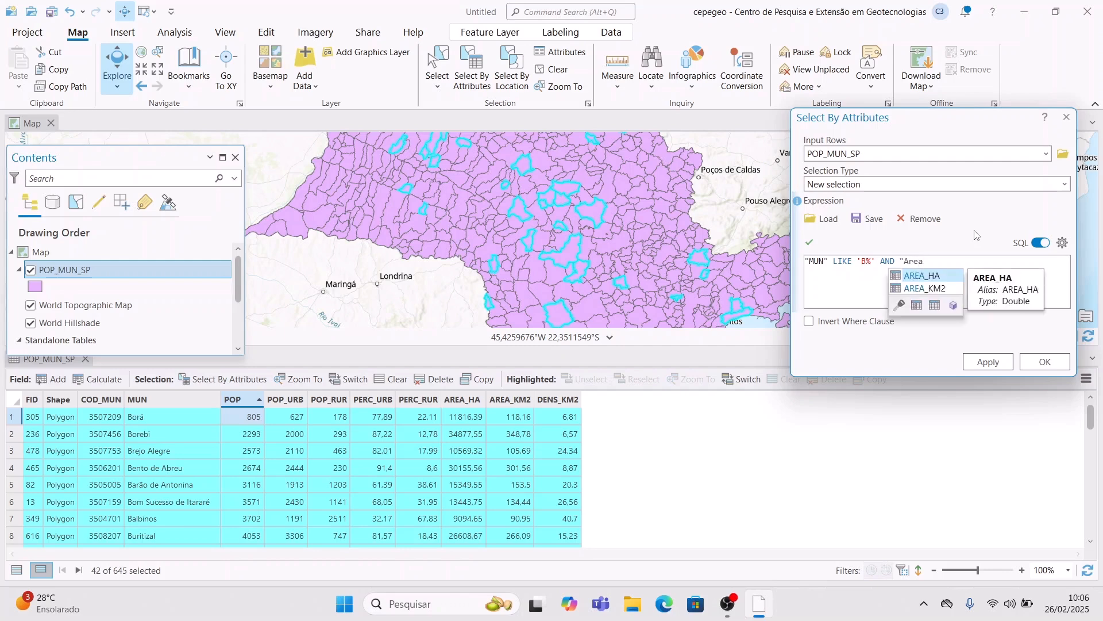
{"action": "key", "text": "Down"}
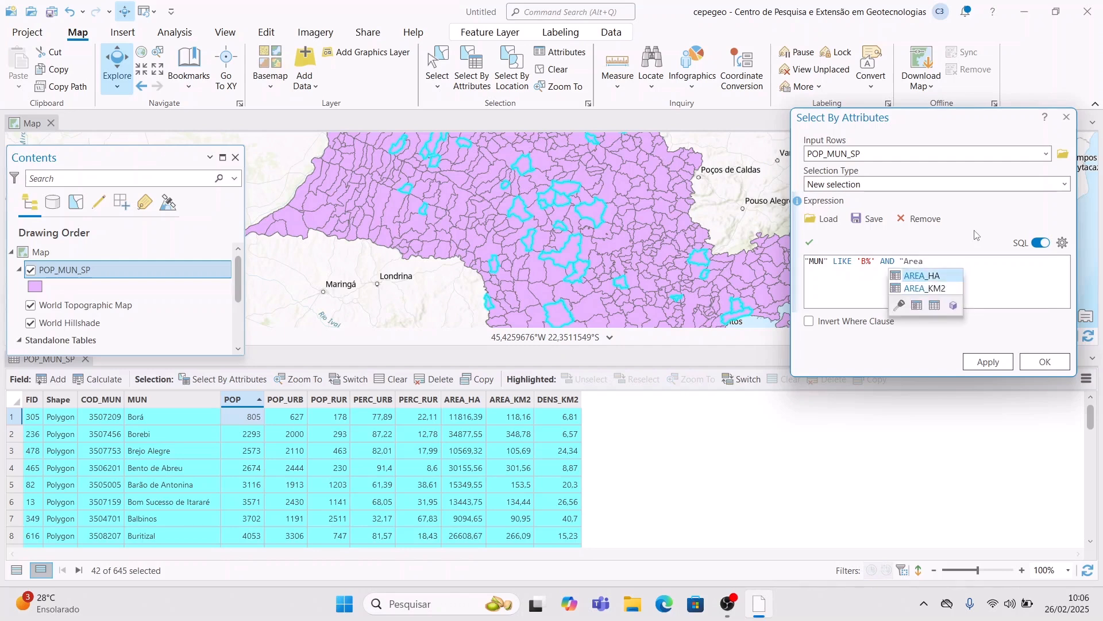
{"action": "key", "text": "Up"}
{"action": "key", "text": "Down"}
{"action": "key", "text": "Up"}
{"action": "key", "text": "Down"}
{"action": "key", "text": "Up"}
{"action": "key", "text": "Down"}
{"action": "key", "text": "Up"}
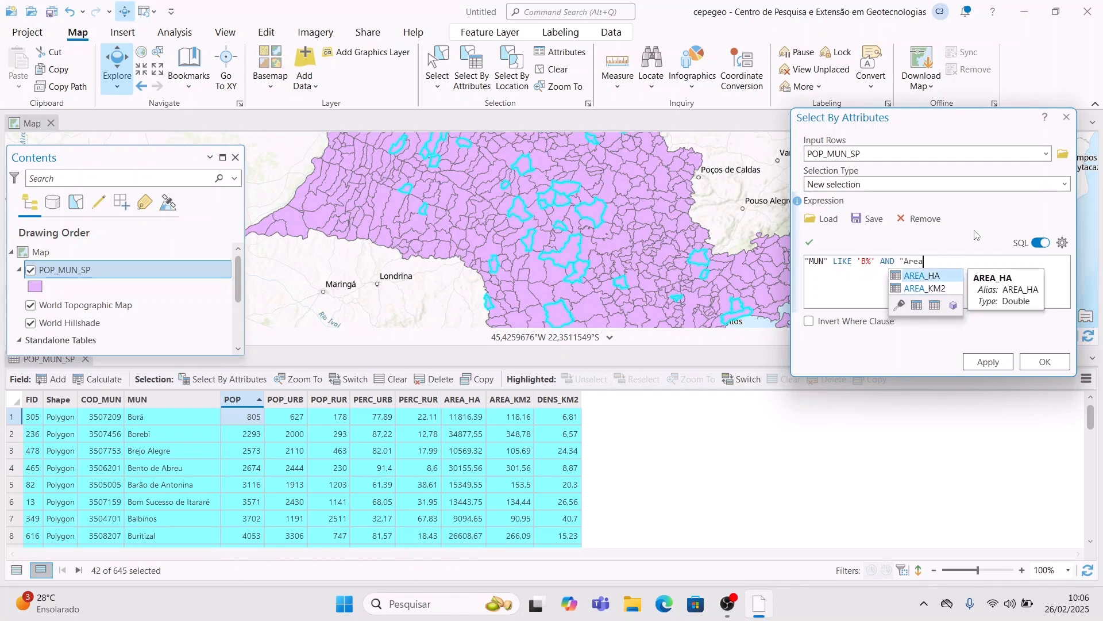
{"action": "key", "text": "Return"}
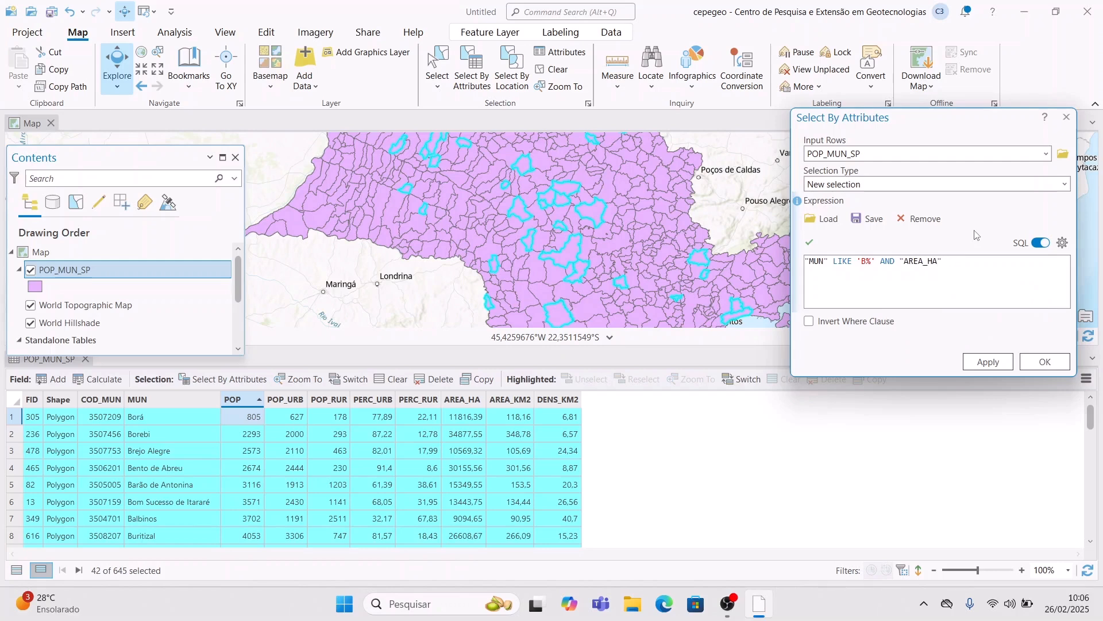
{"action": "type", "text": ">30000"}
{"action": "left_click", "coordinate": [988, 362]}
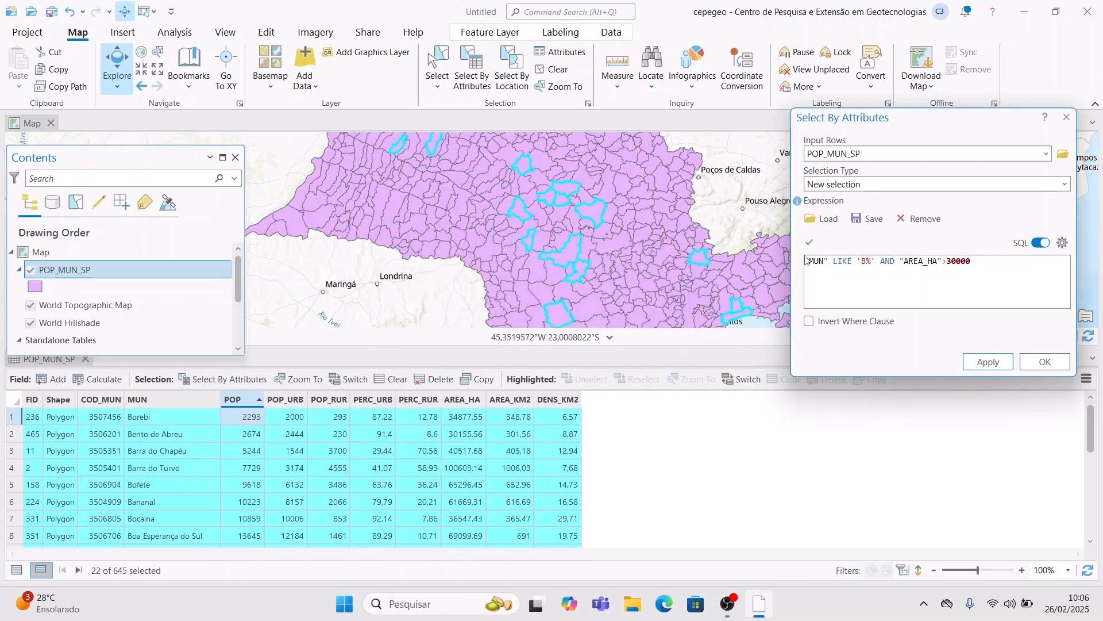
- Pan the map around to view the 29 selected municipalities
{"action": "left_click_drag", "start_coordinate": [646, 161], "coordinate": [542, 228]}
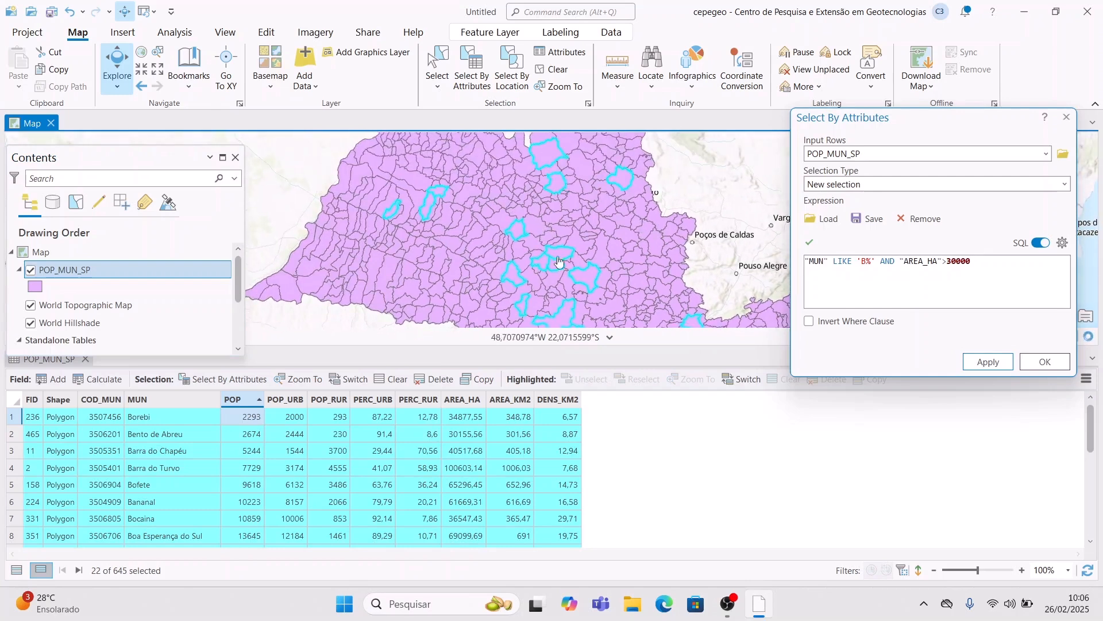
{"action": "left_click_drag", "start_coordinate": [627, 229], "coordinate": [643, 202]}
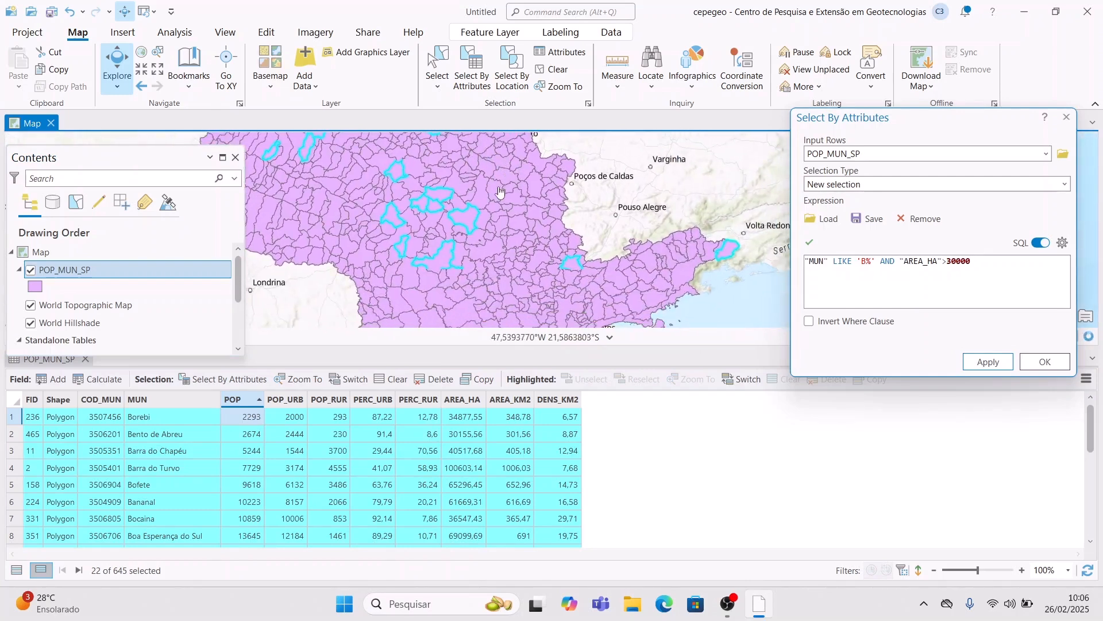
{"action": "left_click_drag", "start_coordinate": [753, 233], "coordinate": [667, 149]}
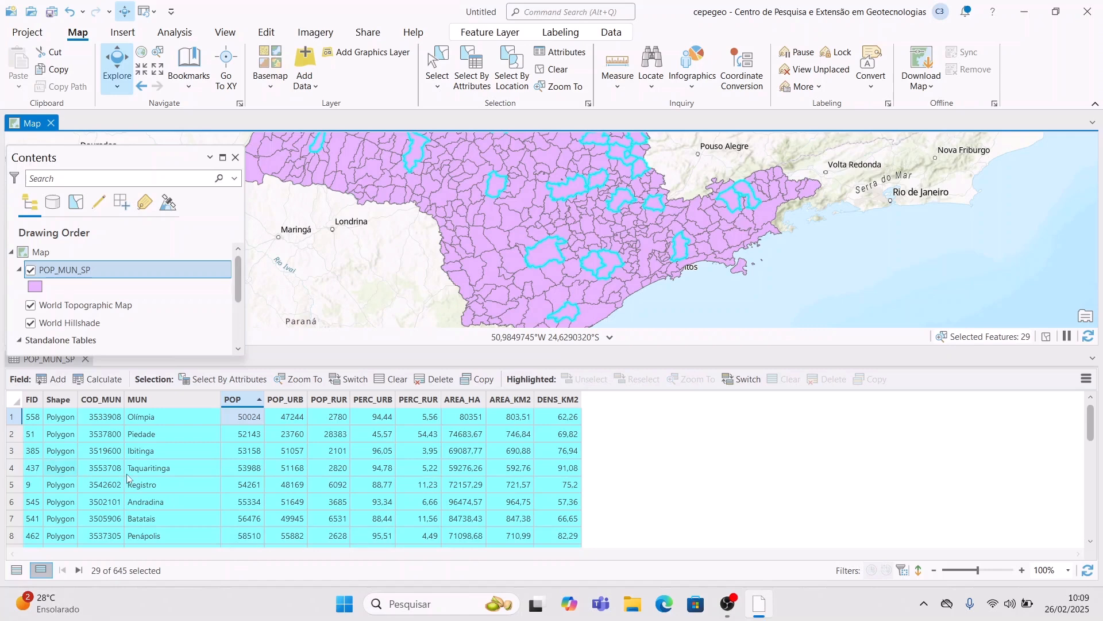
{"action": "left_click_drag", "start_coordinate": [670, 148], "coordinate": [782, 231]}
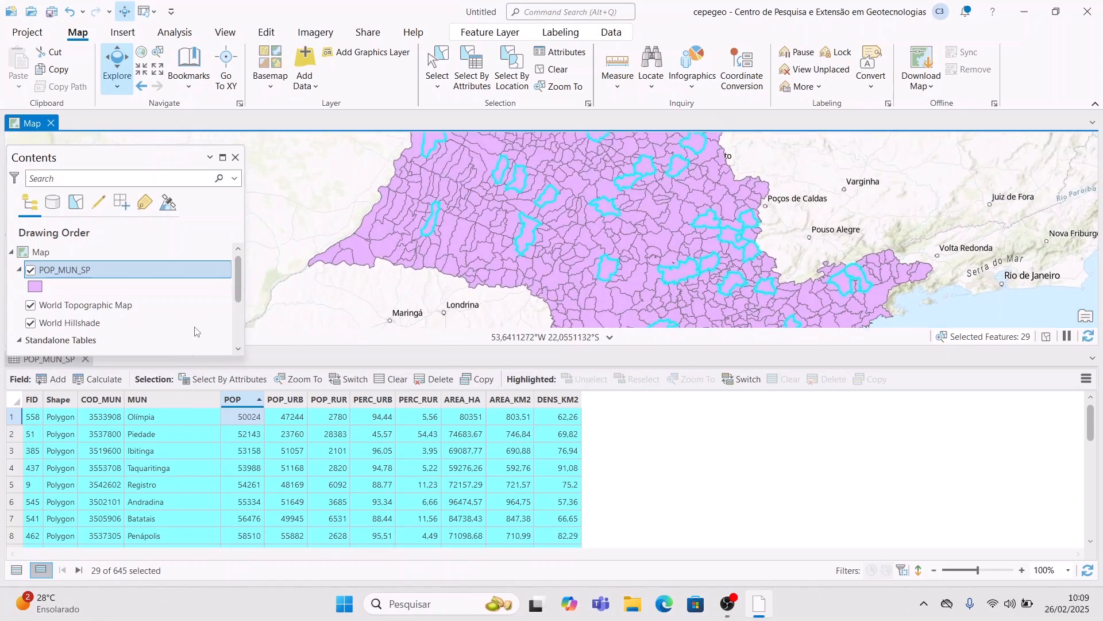
- Export POP_MUN_SP's selected features to SIG\Aula_Ope_tabela_atributos as municipios_interesse
{"action": "right_click", "coordinate": [195, 269]}
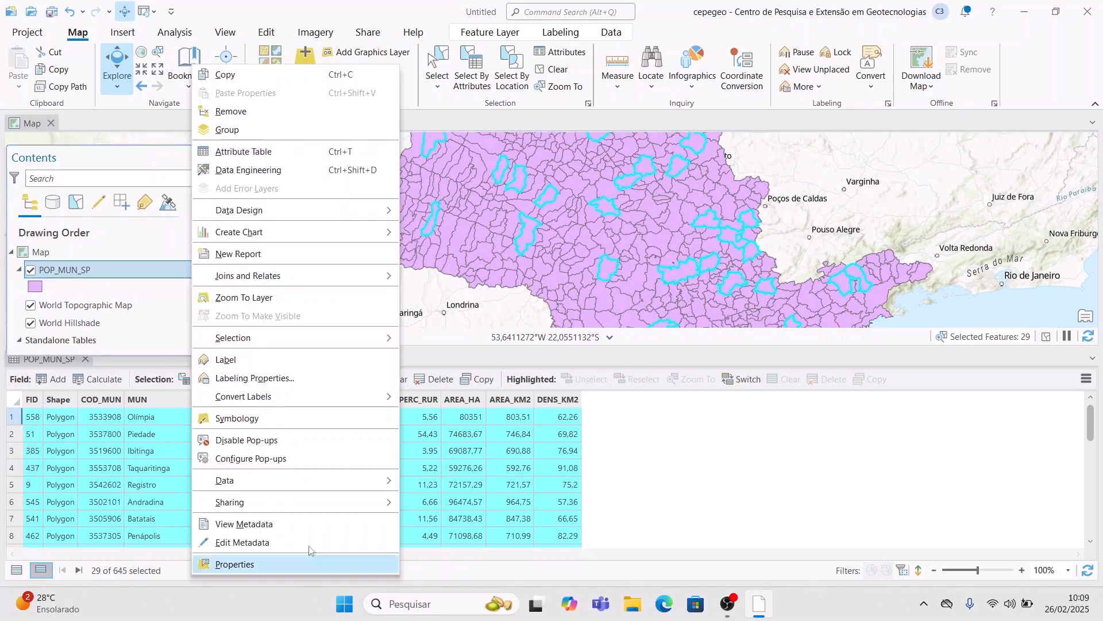
{"action": "mouse_move", "coordinate": [322, 486]}
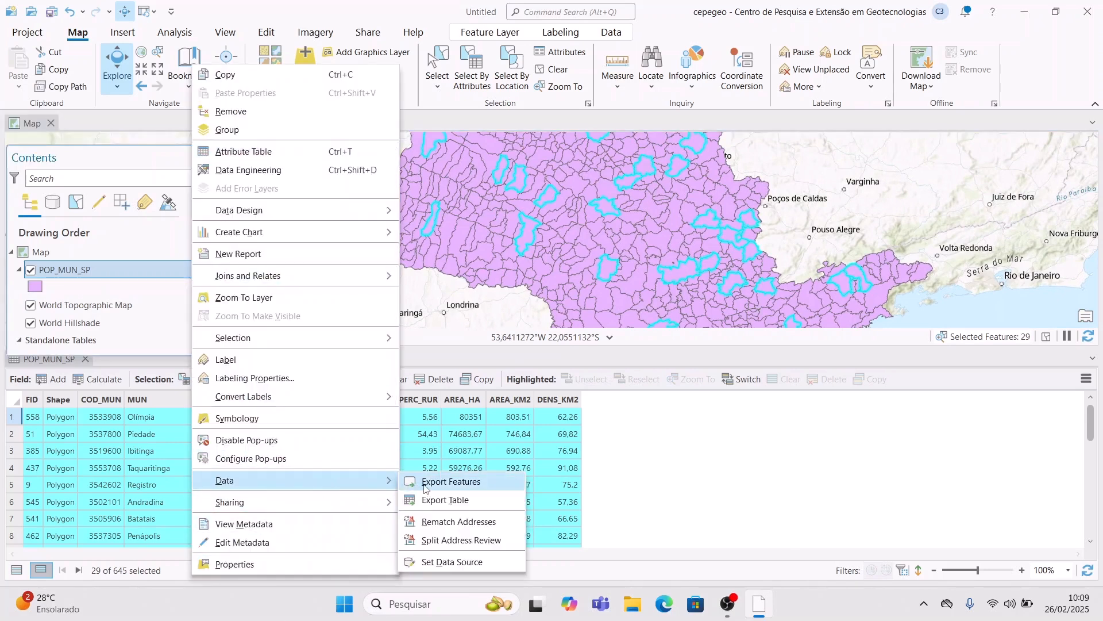
{"action": "left_click", "coordinate": [451, 481]}
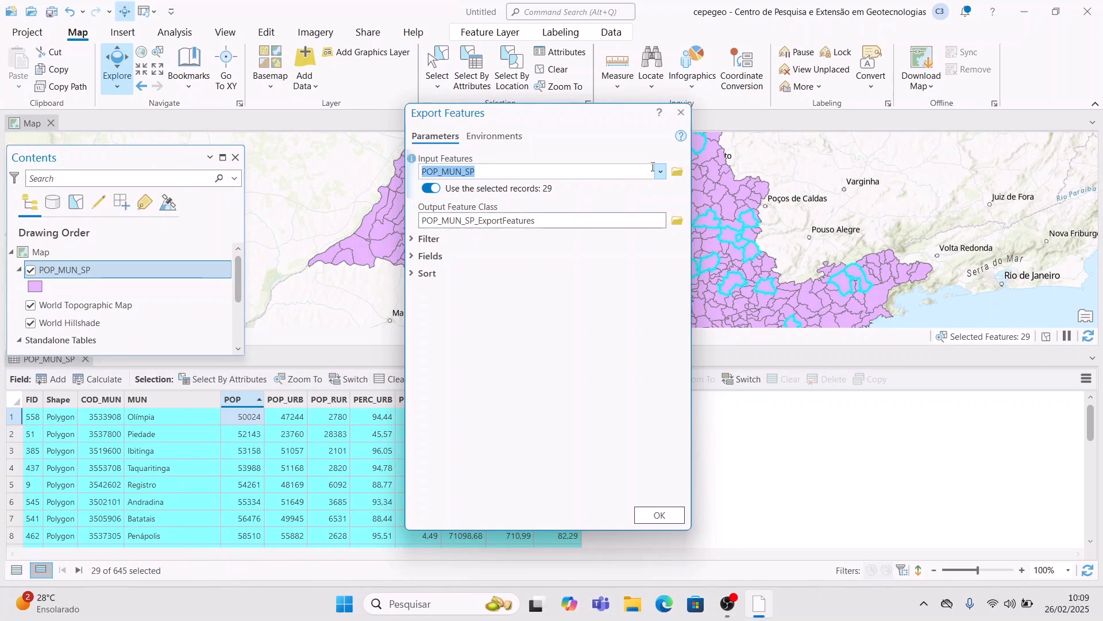
{"action": "left_click", "coordinate": [677, 222]}
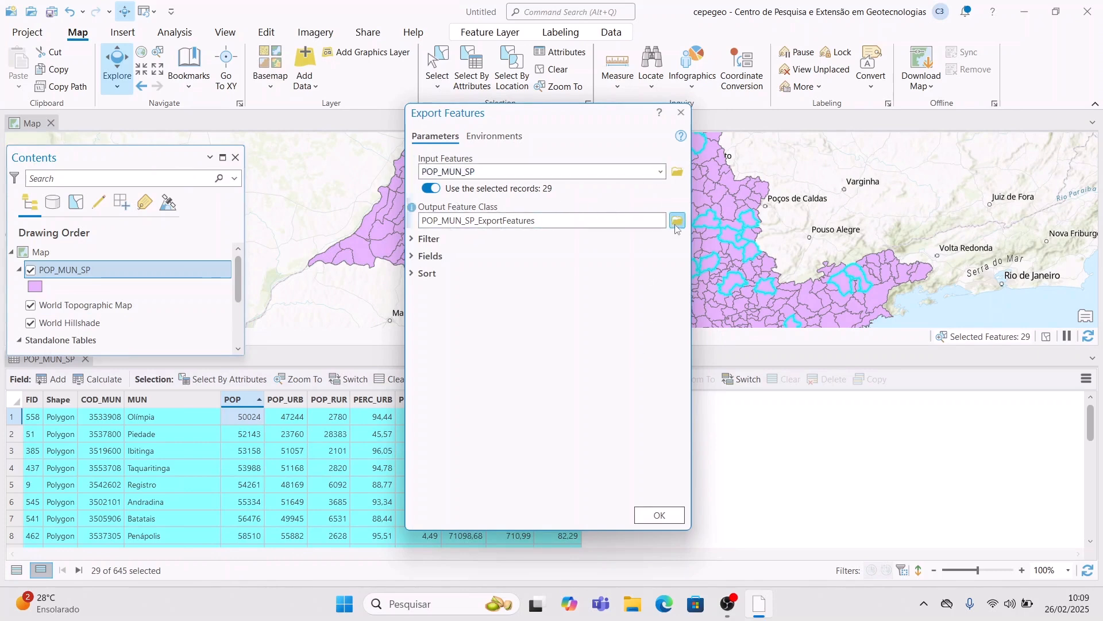
{"action": "scroll", "coordinate": [409, 460], "scroll_direction": "down", "scroll_amount": 3}
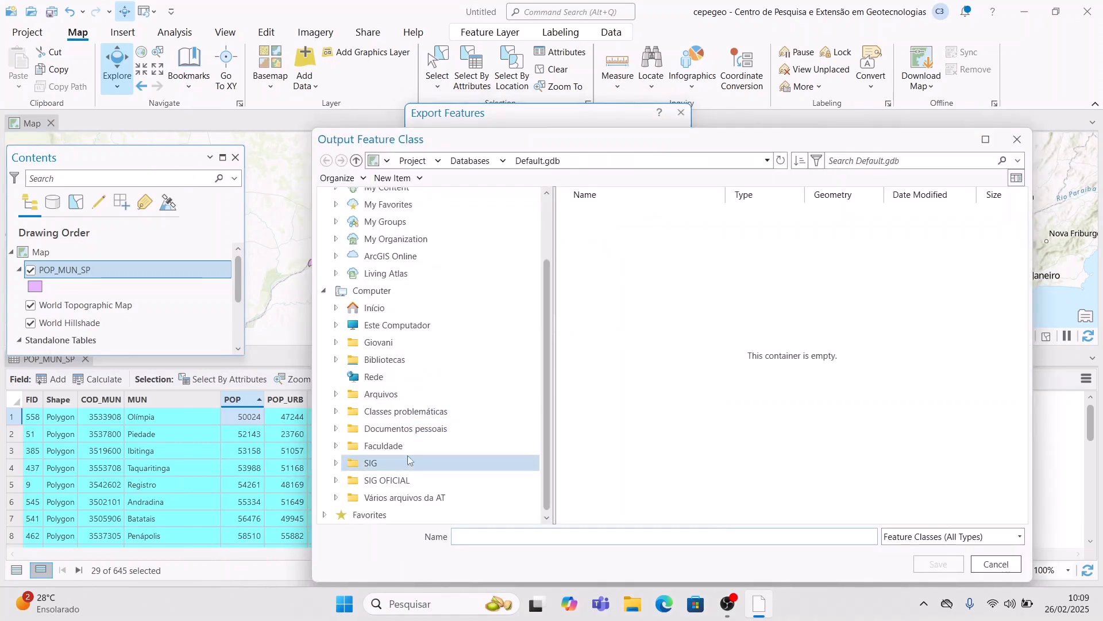
{"action": "left_click", "coordinate": [380, 462]}
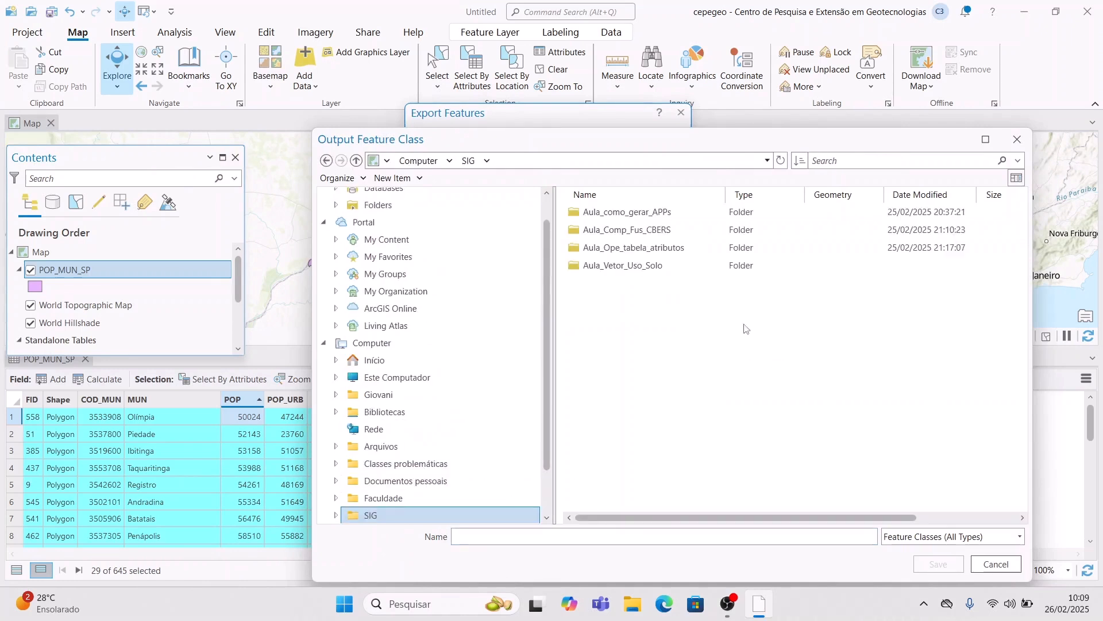
{"action": "double_click", "coordinate": [716, 252]}
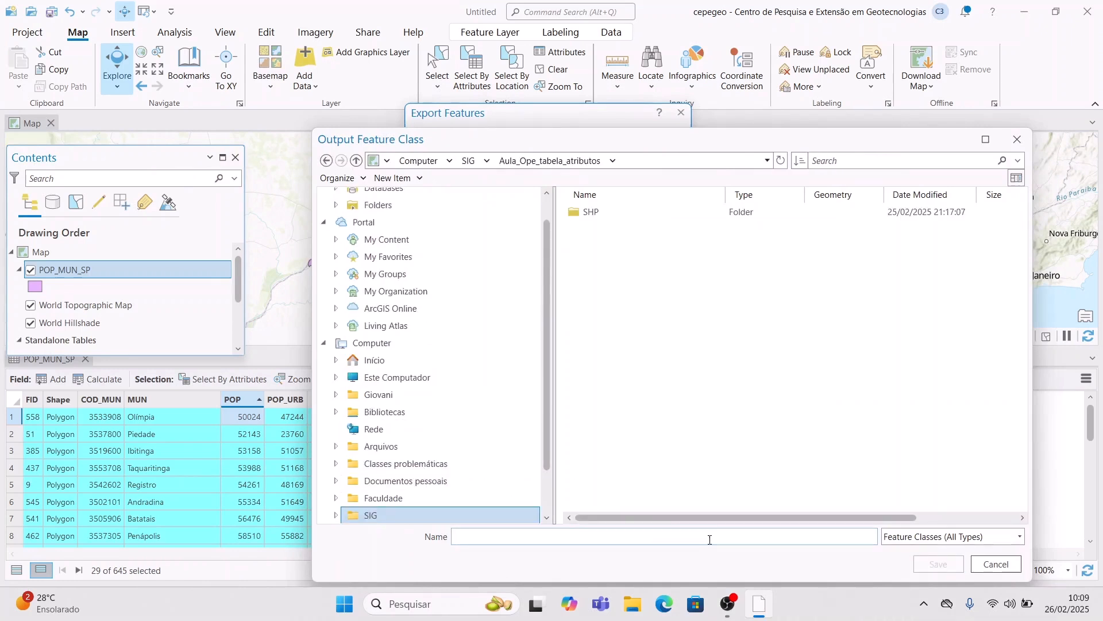
{"action": "type", "text": "munic"}
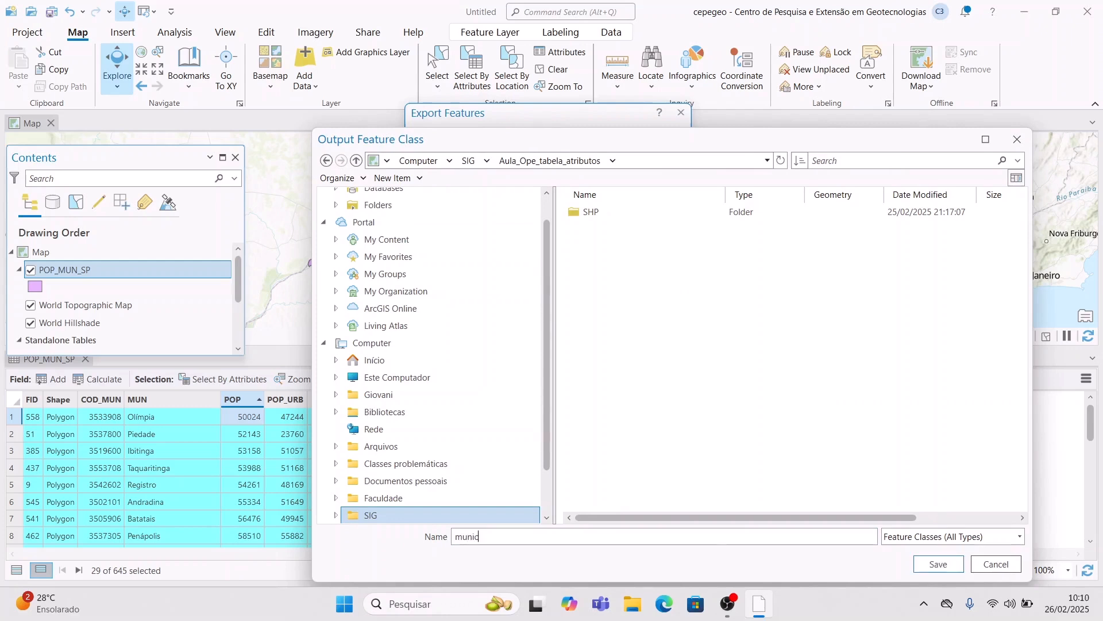
{"action": "type", "text": "ipios_interesse"}
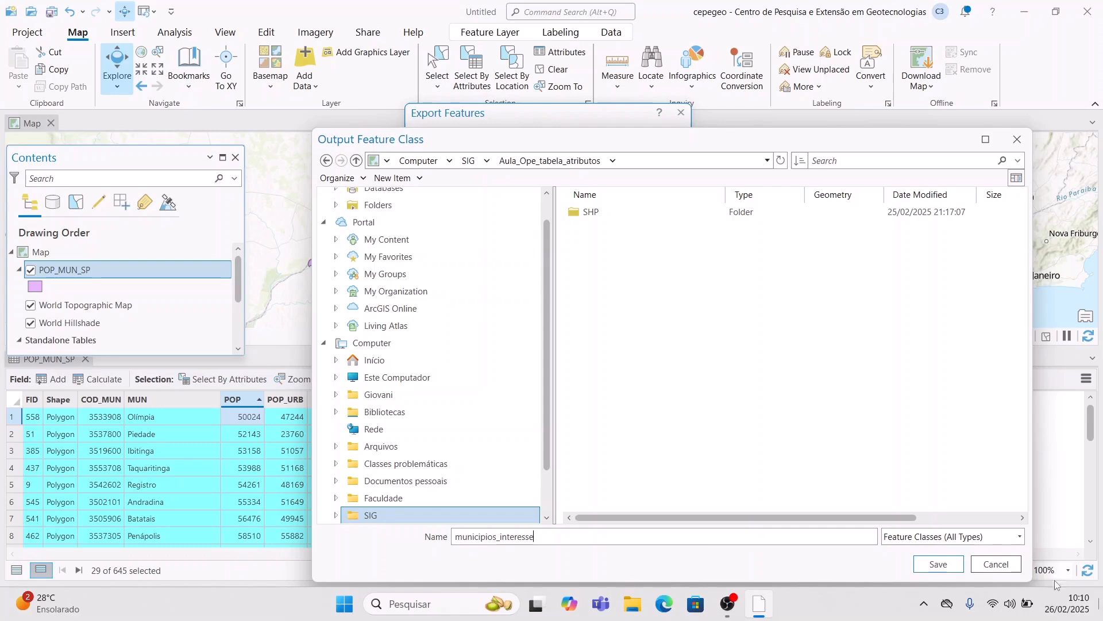
{"action": "left_click", "coordinate": [939, 565]}
{"action": "left_click", "coordinate": [659, 516]}
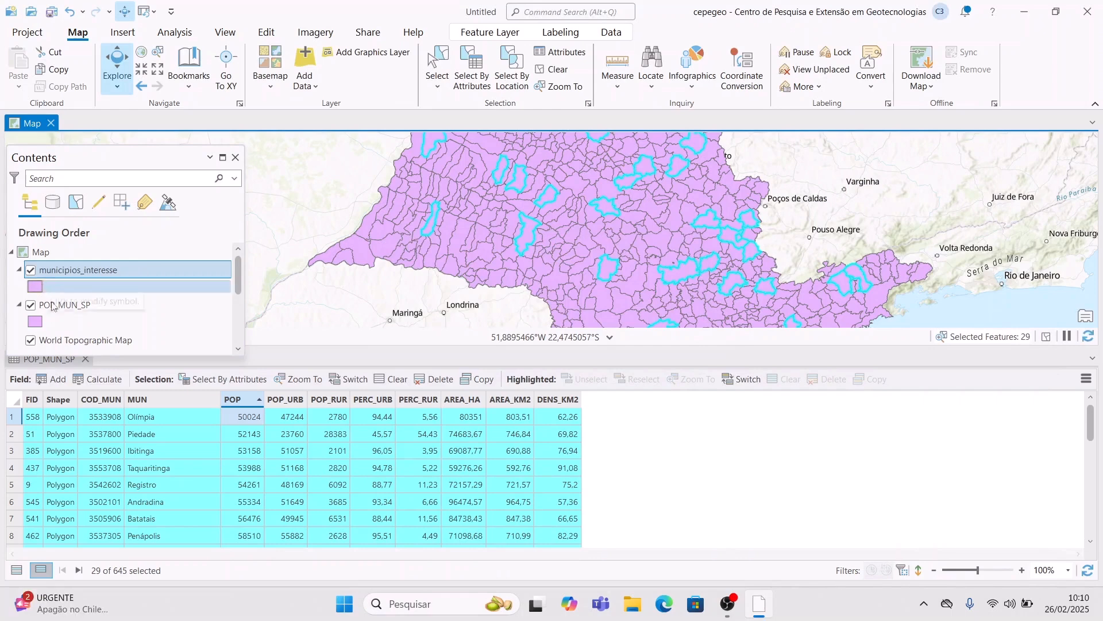
- Close the attribute table and give municipios_interesse a darker purple fill colour
{"action": "left_click", "coordinate": [89, 368]}
{"action": "left_click", "coordinate": [86, 359]}
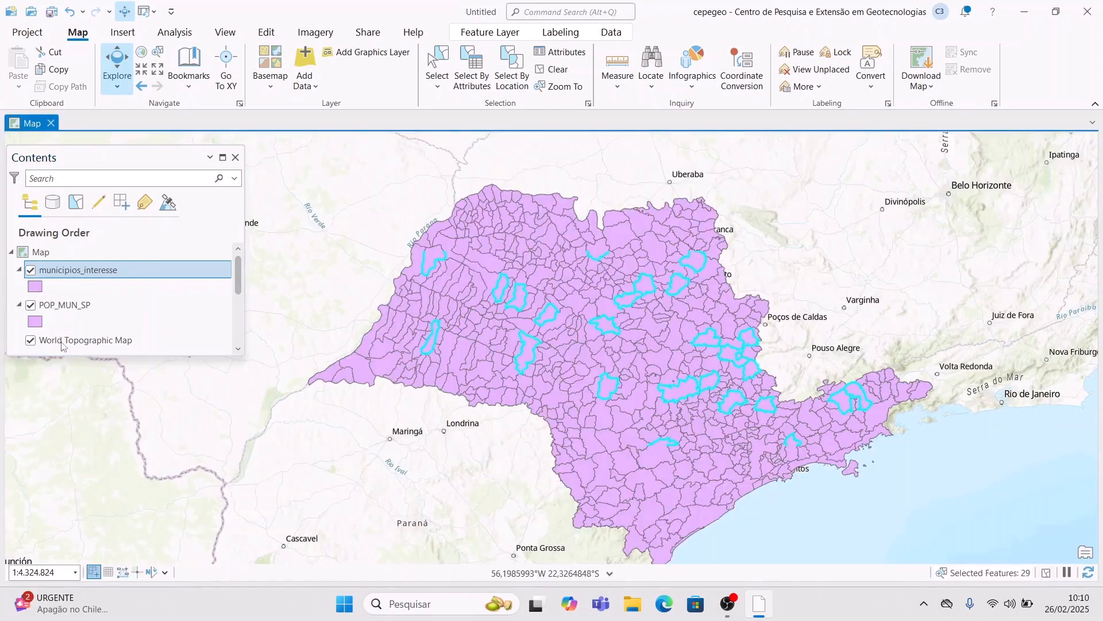
{"action": "left_click", "coordinate": [36, 287]}
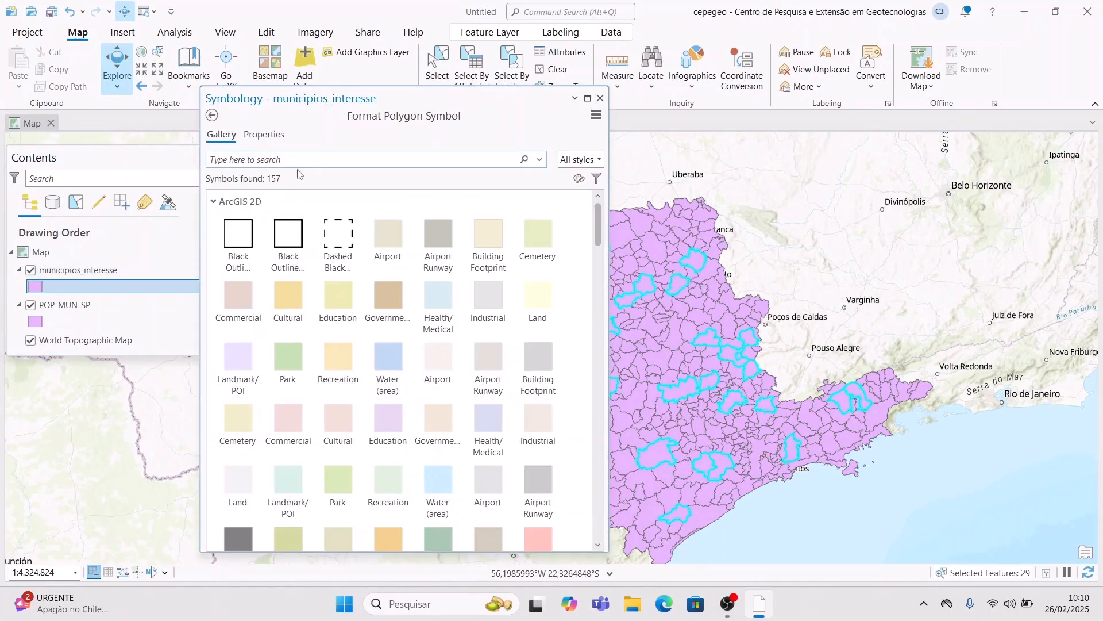
{"action": "left_click", "coordinate": [276, 136]}
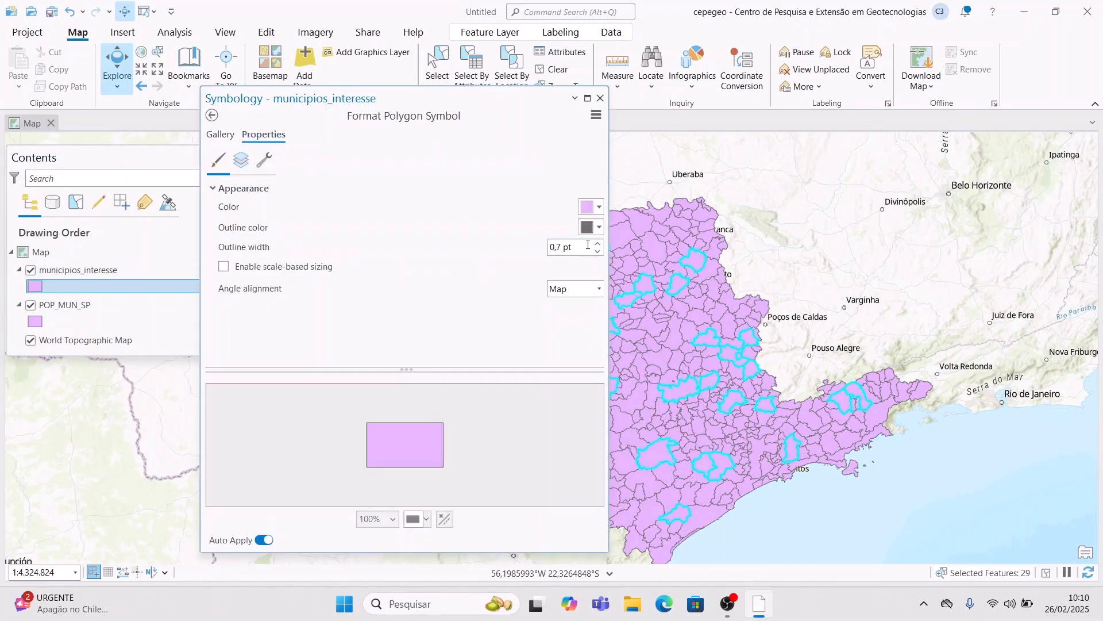
{"action": "left_click", "coordinate": [596, 207]}
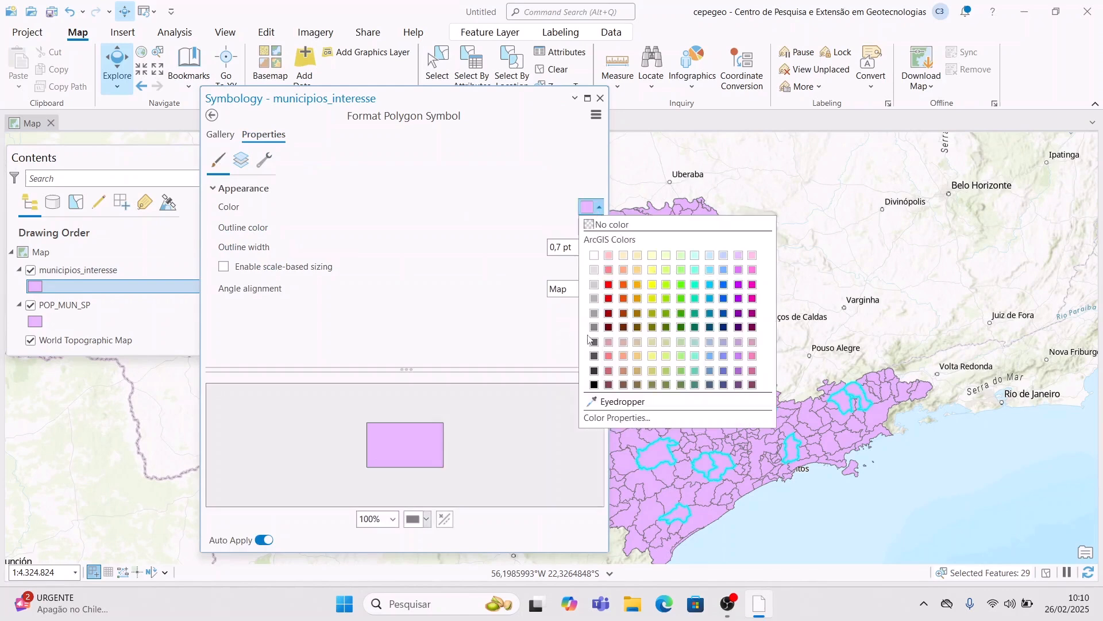
{"action": "left_click", "coordinate": [595, 328]}
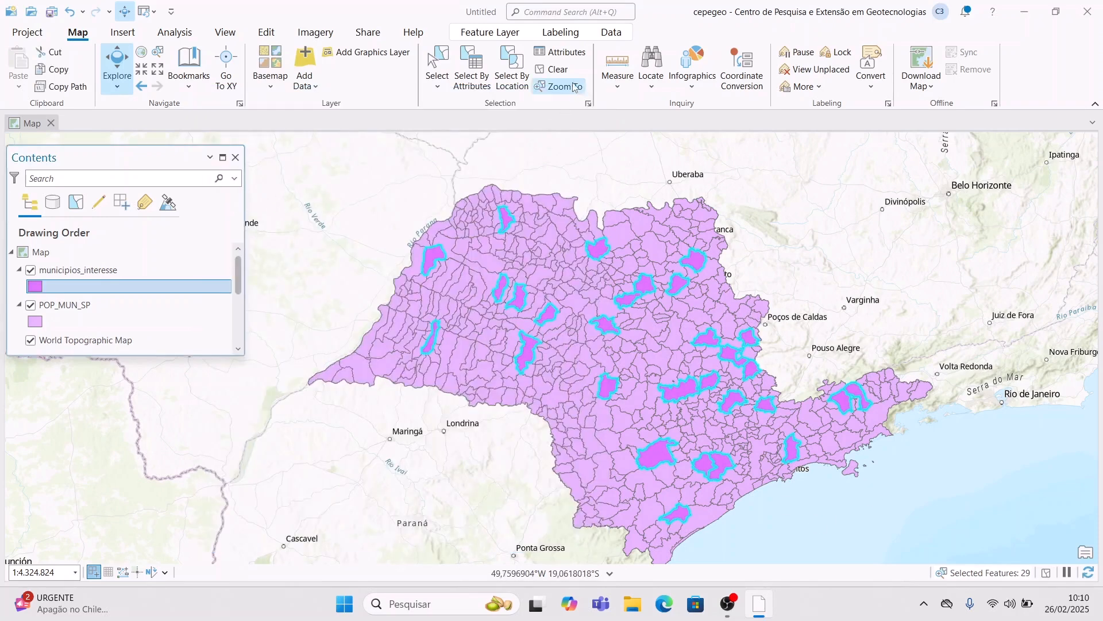
- Clear the selection and zoom the map to the full POP_MUN_SP layer
{"action": "left_click", "coordinate": [554, 69]}
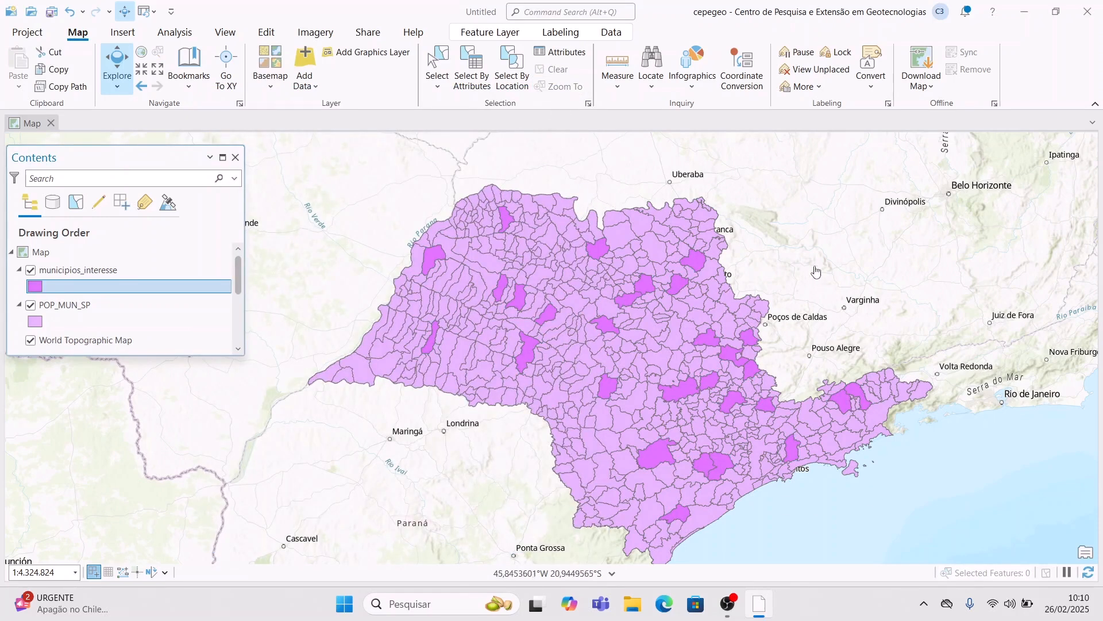
{"action": "left_click", "coordinate": [136, 272]}
{"action": "right_click", "coordinate": [136, 271]}
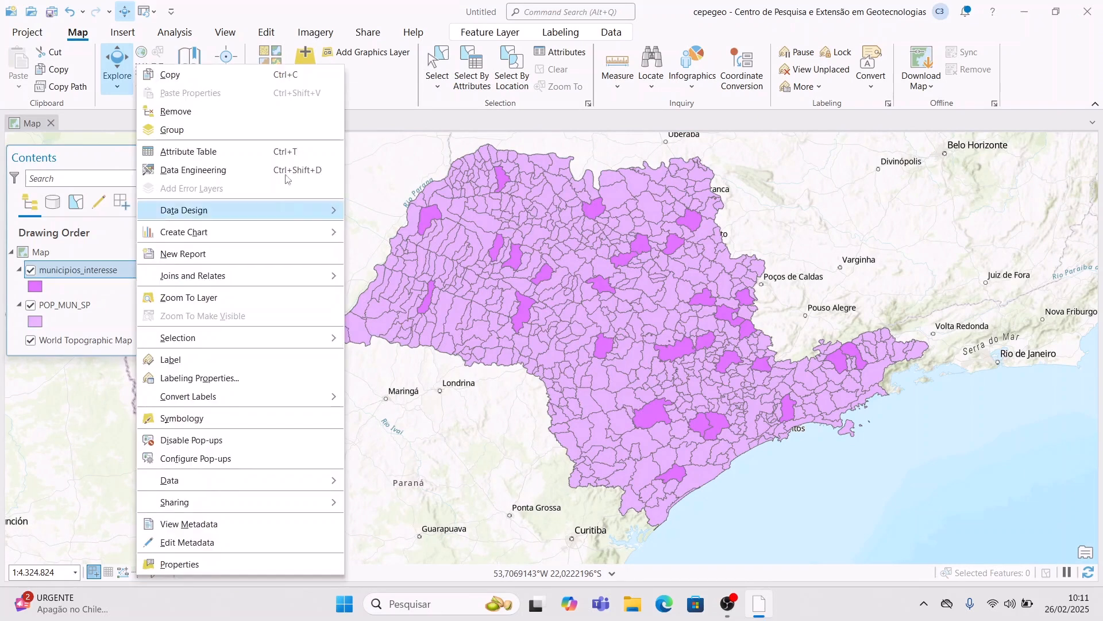
{"action": "left_click", "coordinate": [92, 302]}
{"action": "right_click", "coordinate": [94, 301]}
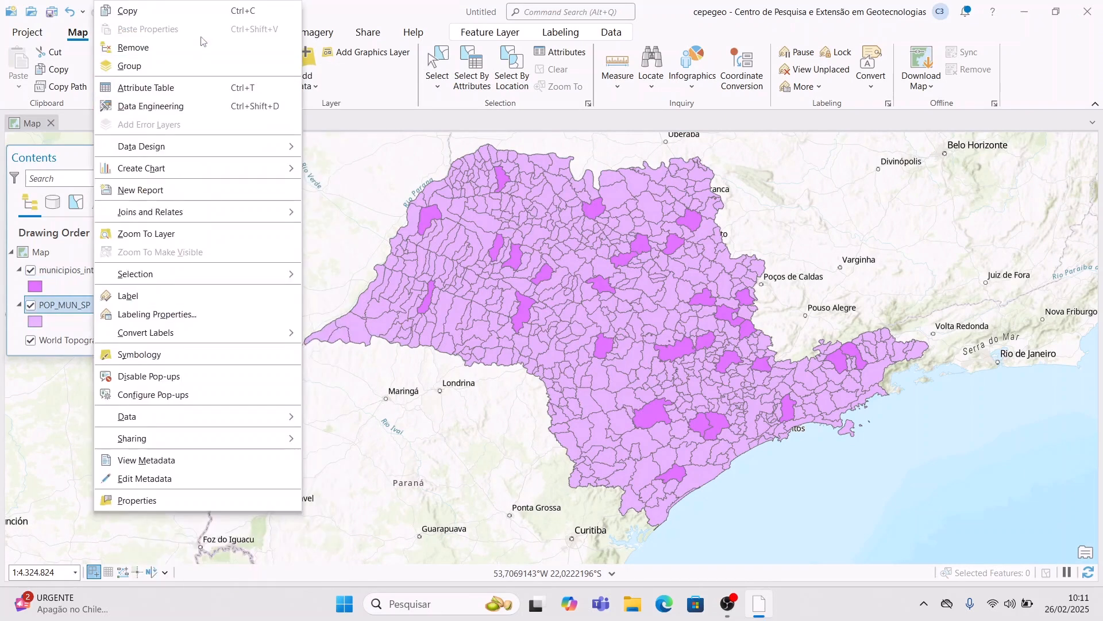
{"action": "left_click", "coordinate": [177, 235]}
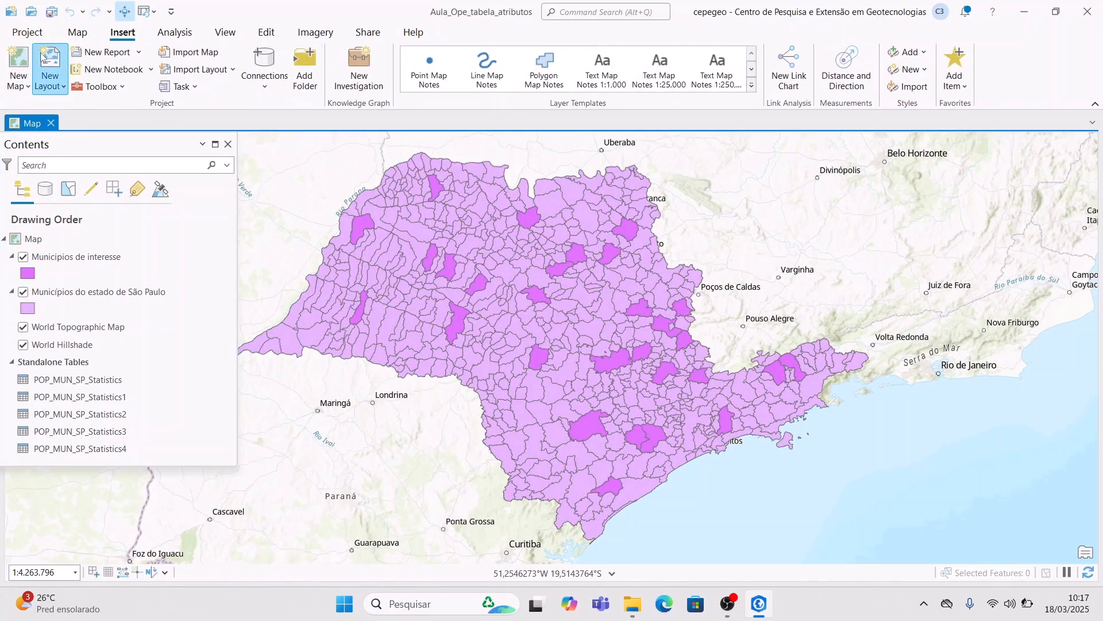
- Create an A4 landscape layout with guides offset 5 mm from every page edge
{"action": "left_click", "coordinate": [50, 69]}
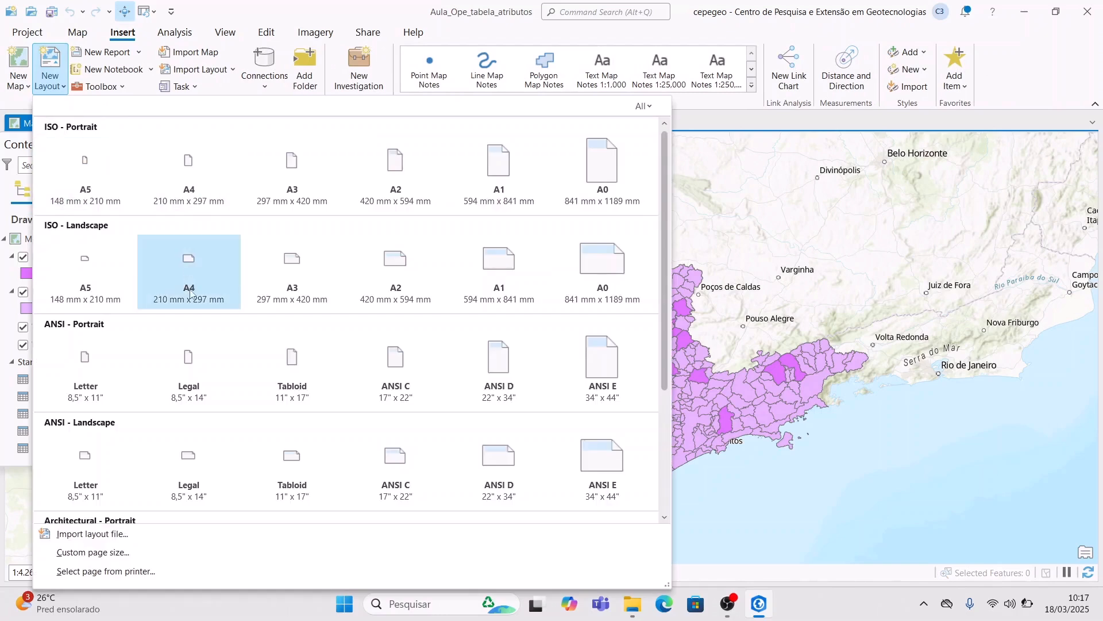
{"action": "left_click", "coordinate": [190, 294]}
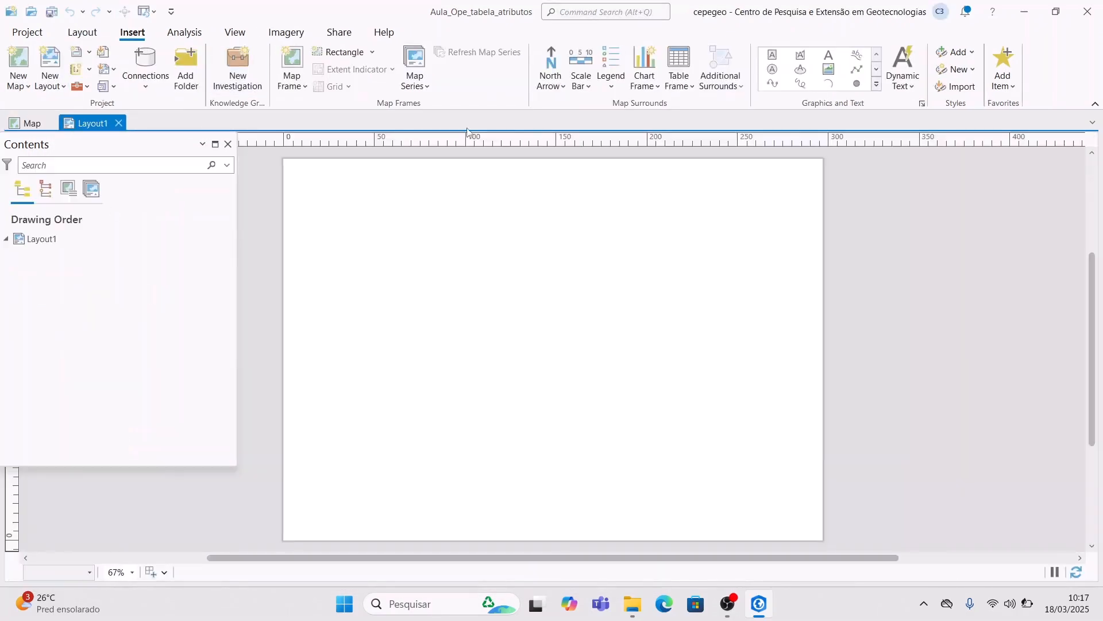
{"action": "right_click", "coordinate": [436, 145]}
{"action": "left_click", "coordinate": [501, 176]}
{"action": "left_click", "coordinate": [505, 311]}
{"action": "left_click", "coordinate": [475, 369]}
{"action": "left_click", "coordinate": [482, 357]}
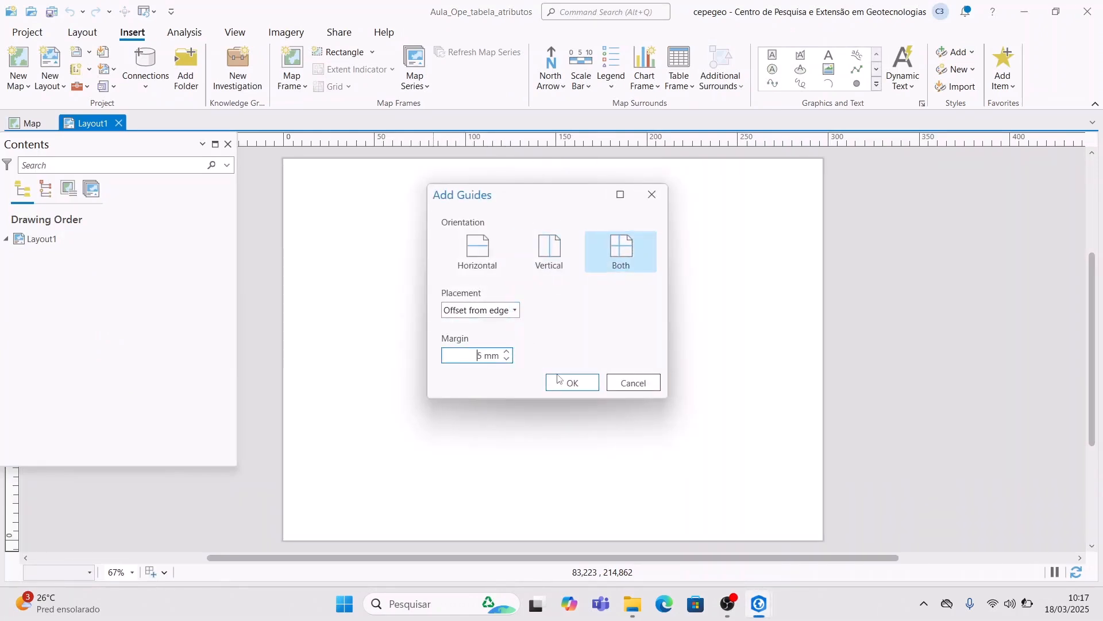
{"action": "left_click", "coordinate": [560, 387]}
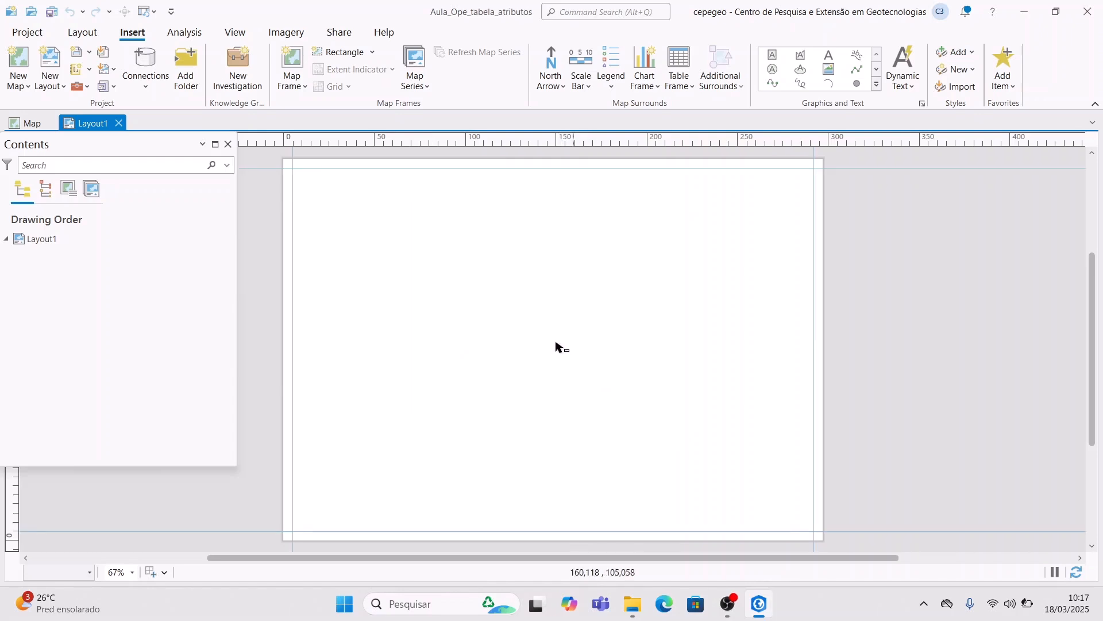
- Draw a map frame across the upper page and set its scale to 1:4.300.000
{"action": "left_click", "coordinate": [305, 67]}
{"action": "left_click", "coordinate": [412, 188]}
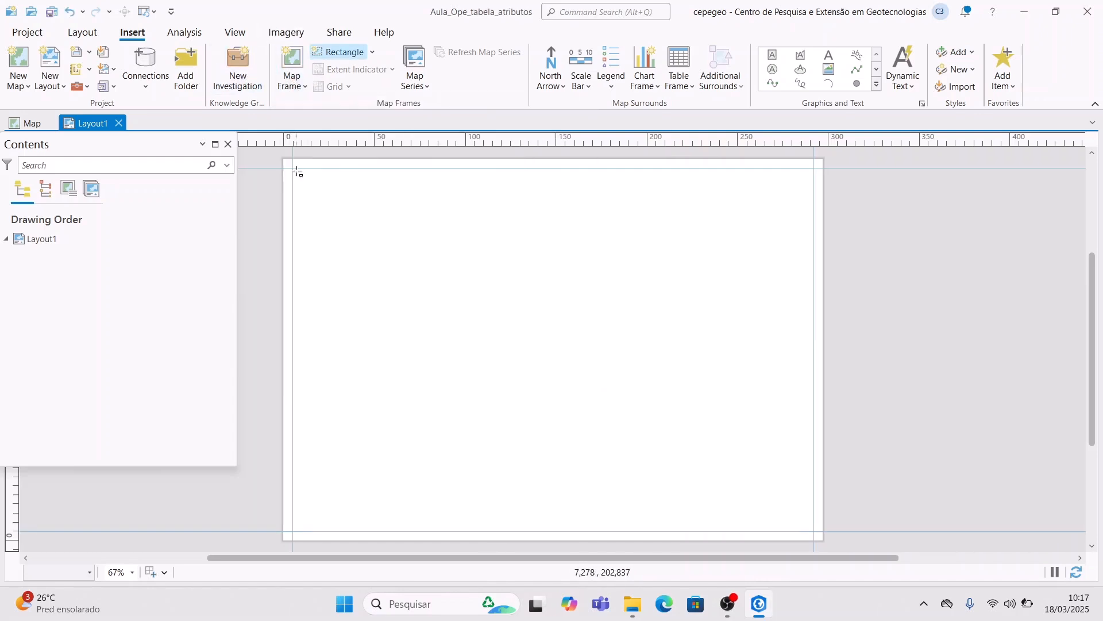
{"action": "left_click_drag", "start_coordinate": [297, 169], "coordinate": [814, 444]}
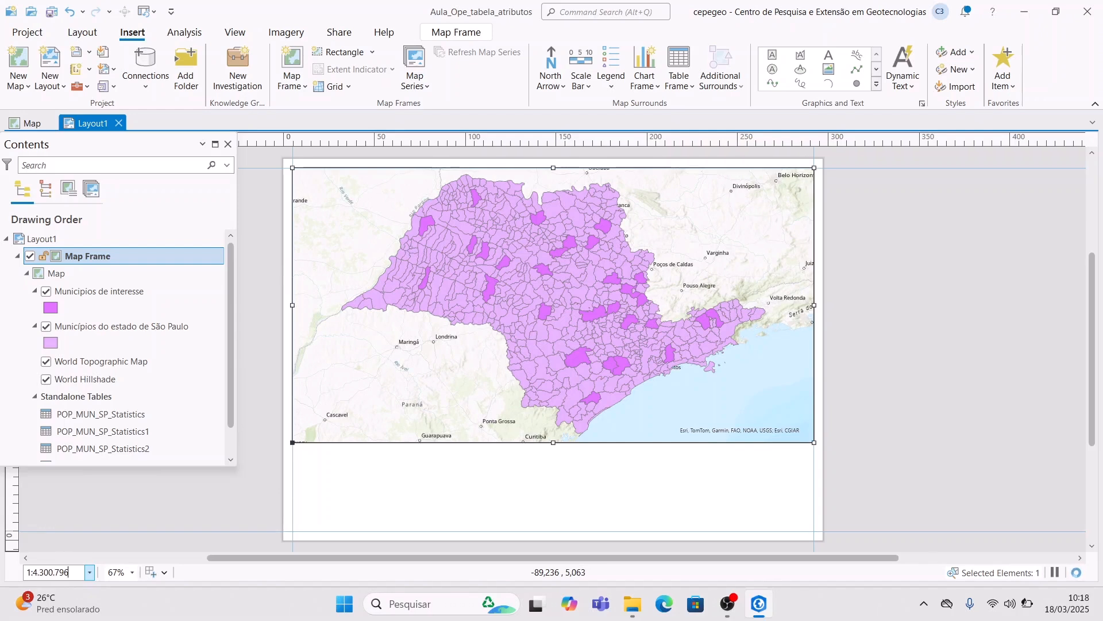
{"action": "key", "text": "Return"}
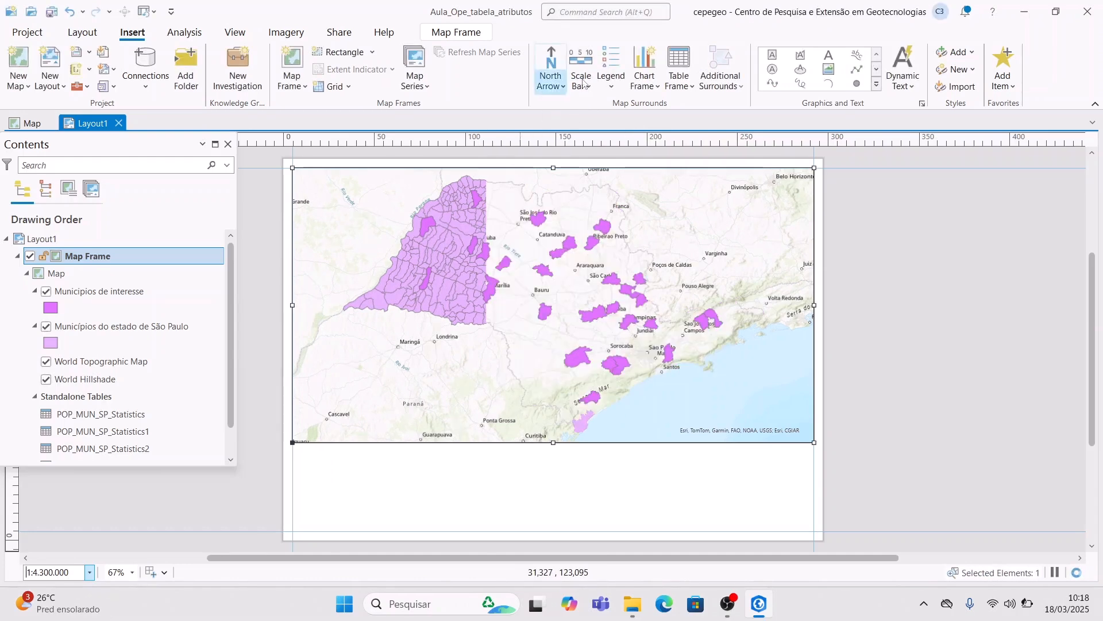
- Add a Double Alternating metric scale bar at the page's bottom-left
{"action": "left_click", "coordinate": [575, 84]}
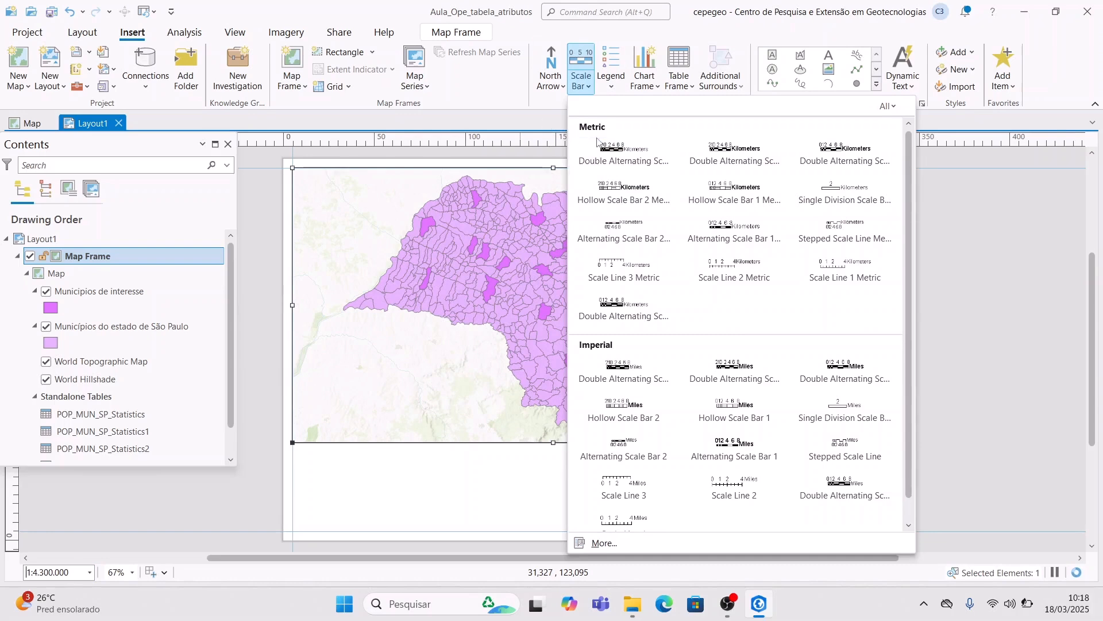
{"action": "left_click", "coordinate": [625, 156]}
{"action": "left_click_drag", "start_coordinate": [293, 532], "coordinate": [350, 524]}
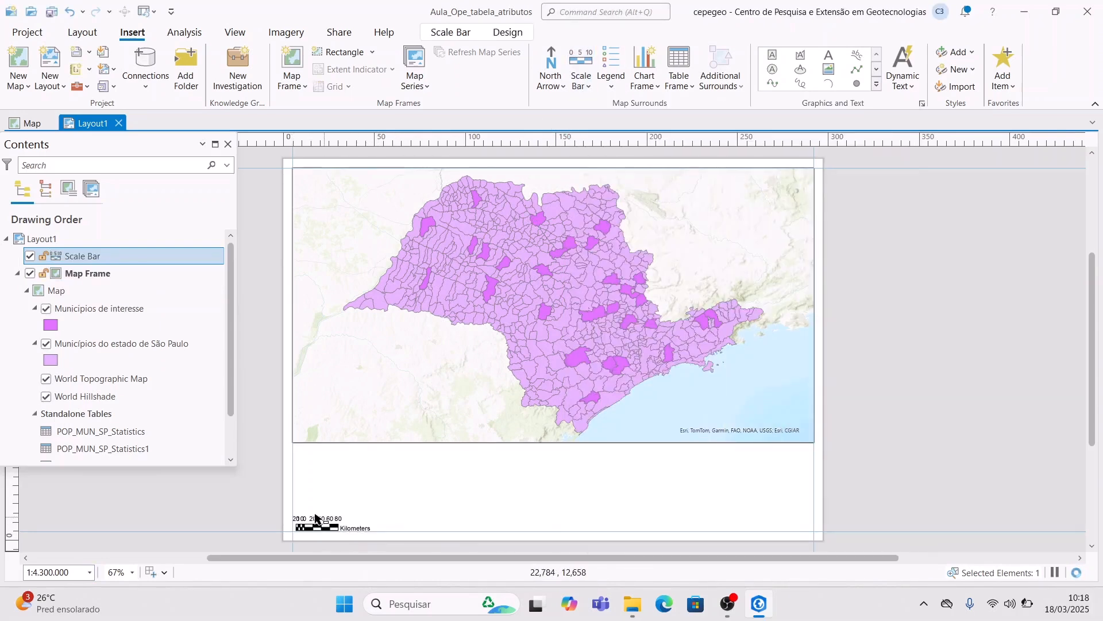
- Set the scale bar to adjust its number of divisions, with division value 50 km
{"action": "right_click", "coordinate": [345, 521]}
{"action": "left_click", "coordinate": [405, 498]}
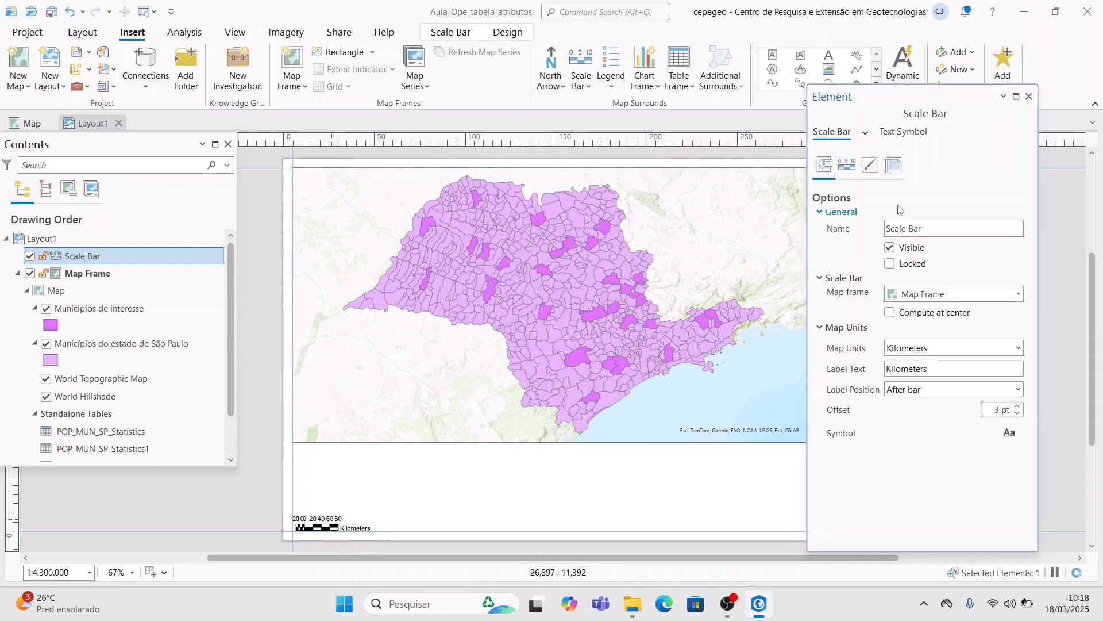
{"action": "left_click", "coordinate": [847, 167]}
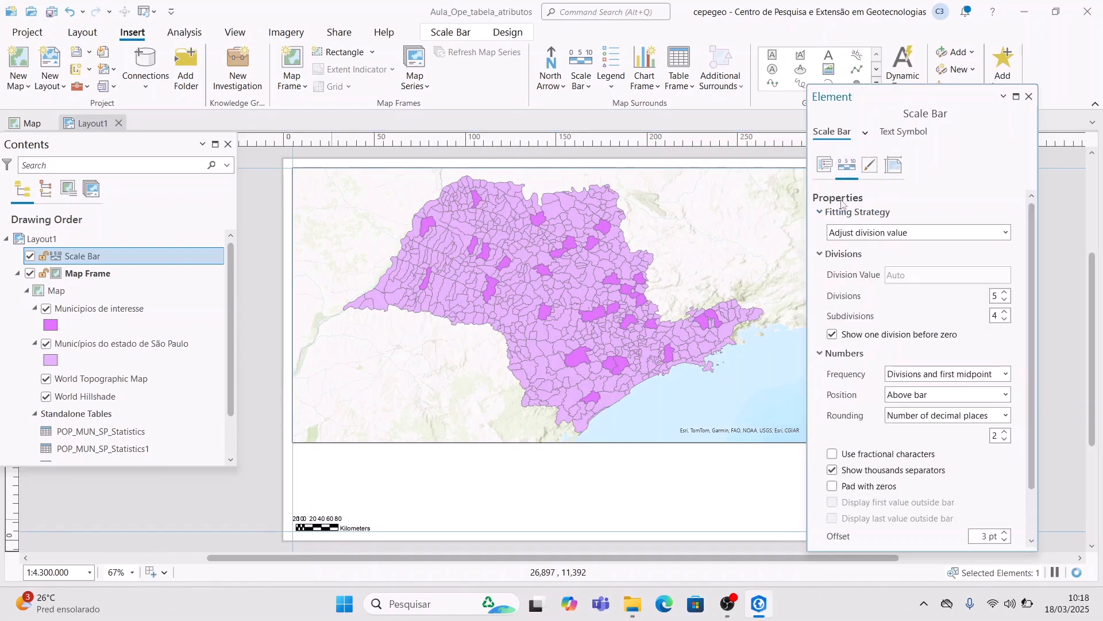
{"action": "left_click", "coordinate": [957, 233]}
{"action": "left_click", "coordinate": [936, 270]}
{"action": "left_click", "coordinate": [950, 275]}
{"action": "key", "text": "BackSpace"}
{"action": "key", "text": "BackSpace"}
{"action": "type", "text": "50"}
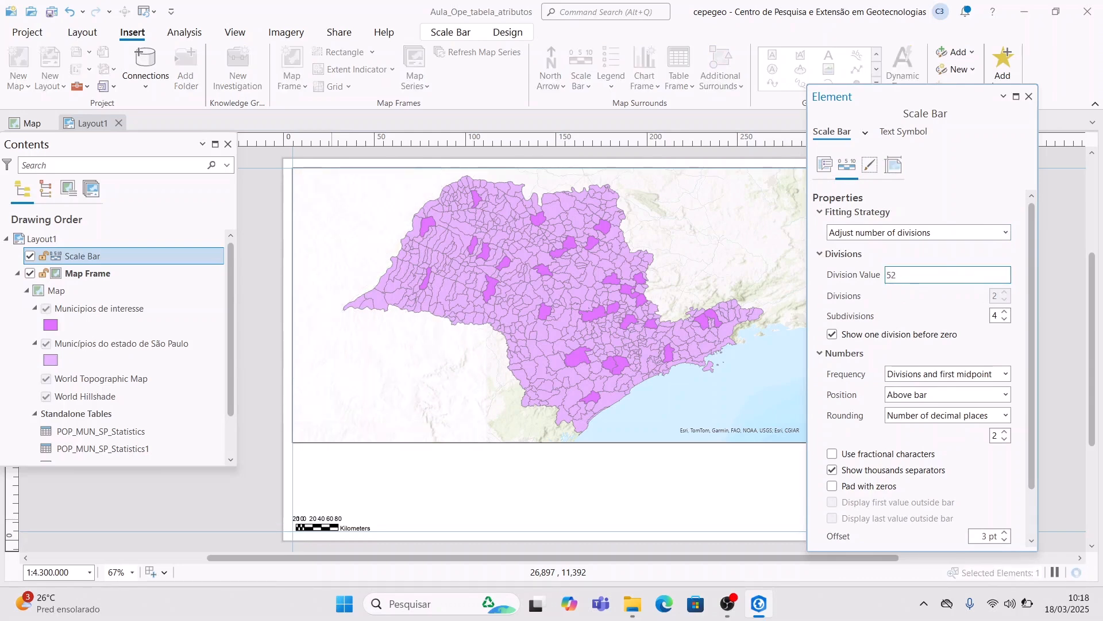
{"action": "key", "text": "BackSpace"}
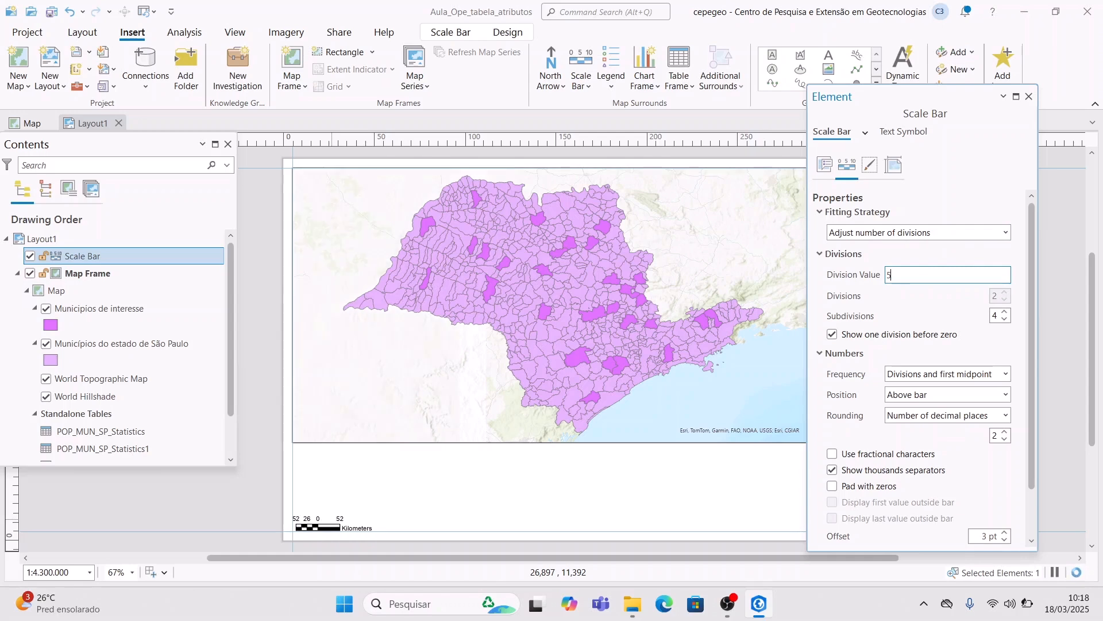
{"action": "type", "text": "0"}
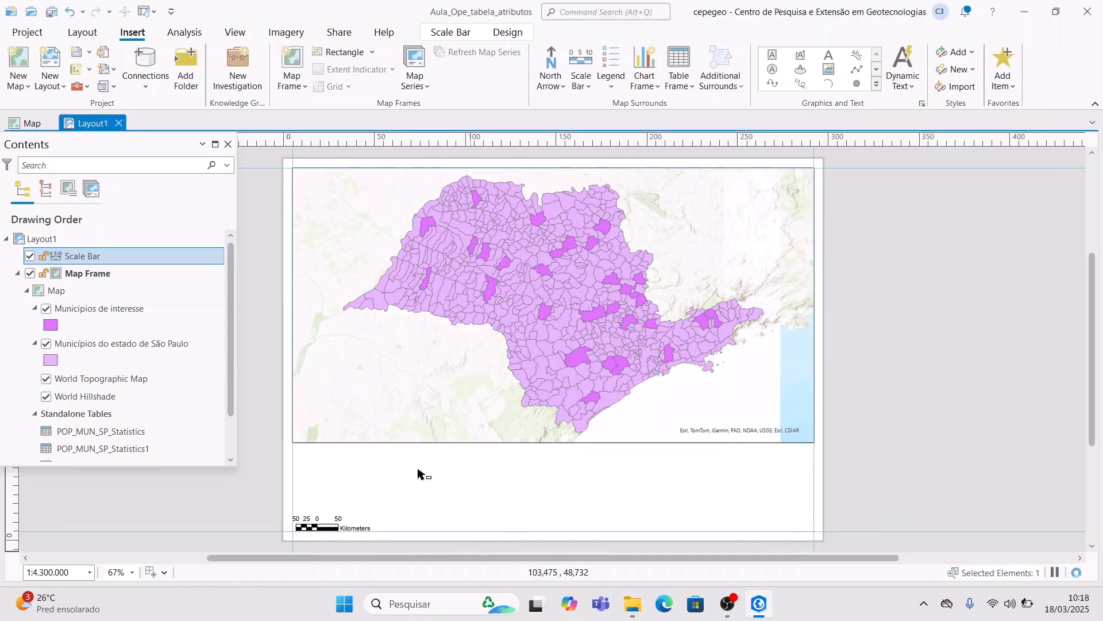
- Add the text 'Escala: 1:4.300.000' above the scale bar
{"action": "left_click", "coordinate": [327, 486]}
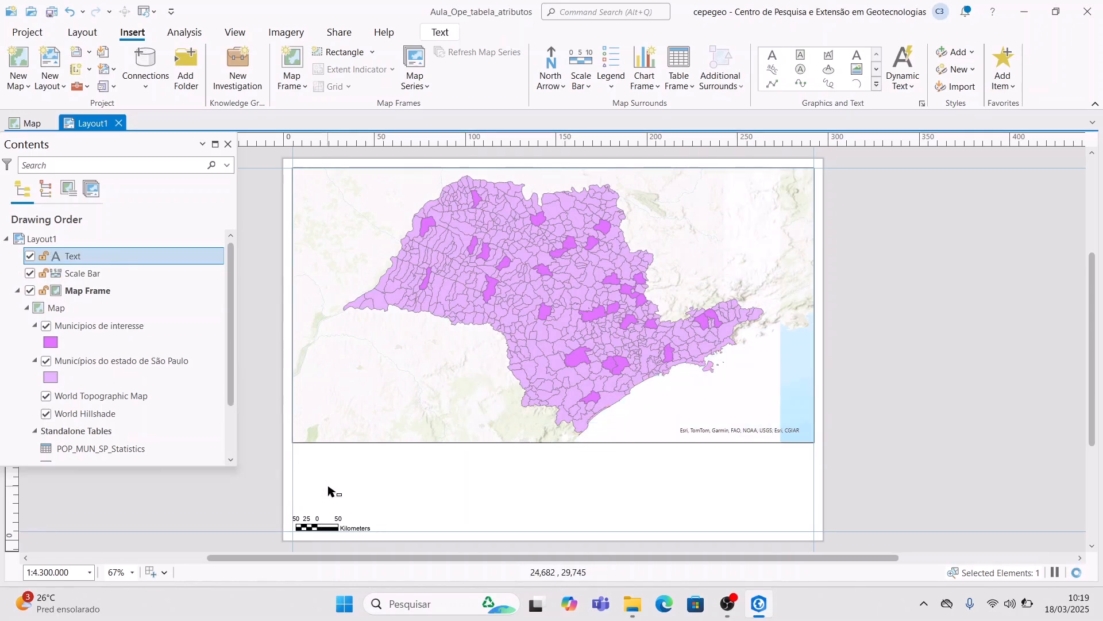
{"action": "type", "text": "Esca"}
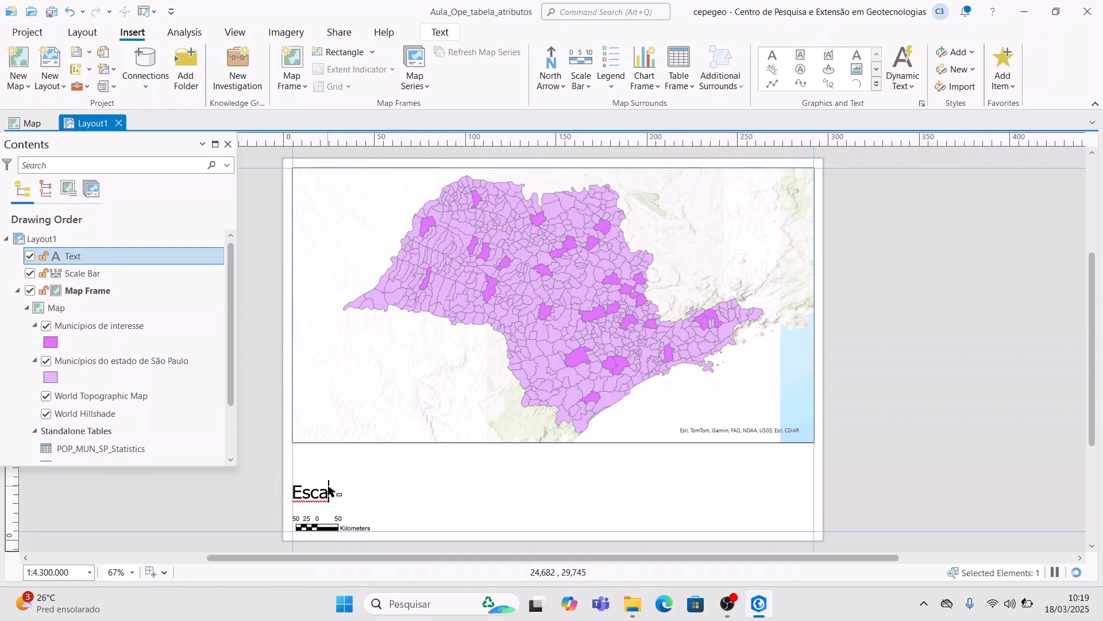
{"action": "type", "text": "la: 1:4.30"}
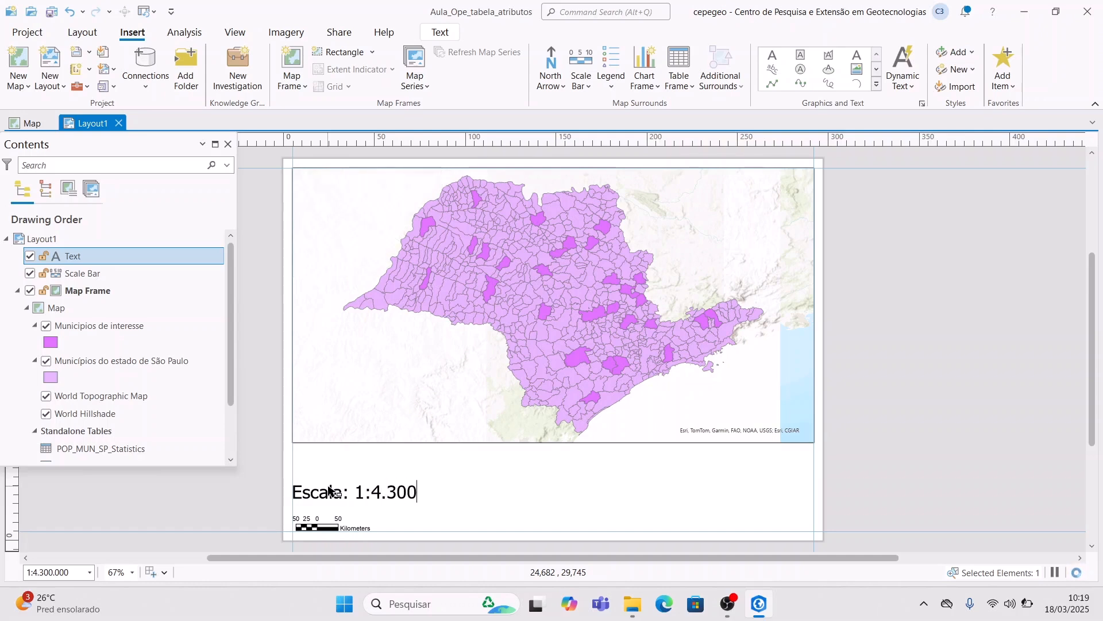
{"action": "type", "text": "0"}
{"action": "key", "text": "Return"}
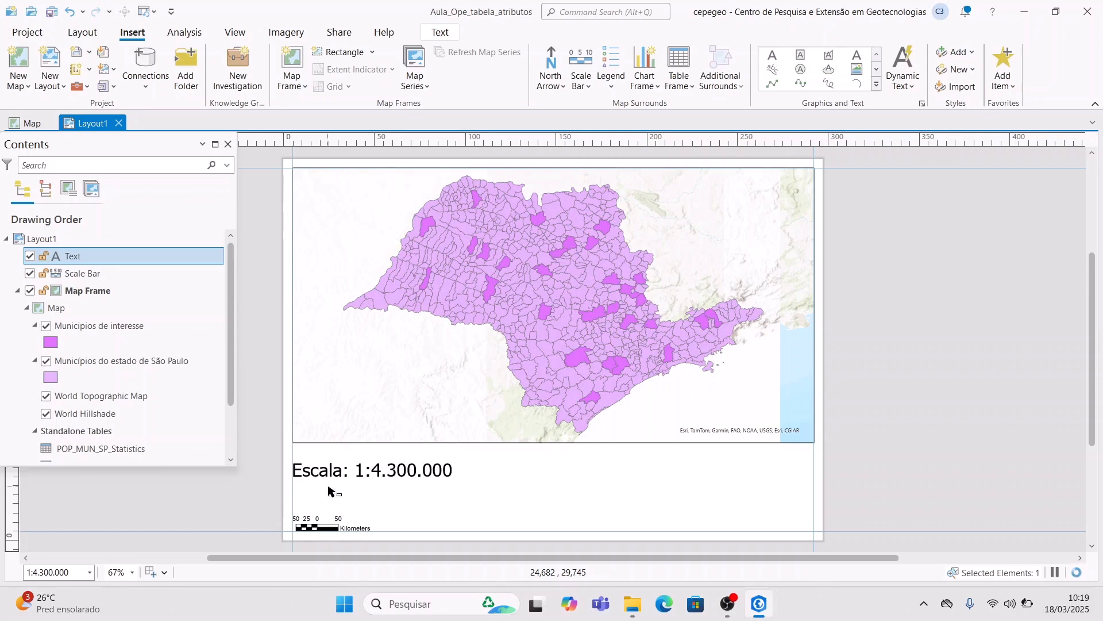
{"action": "left_click", "coordinate": [440, 518]}
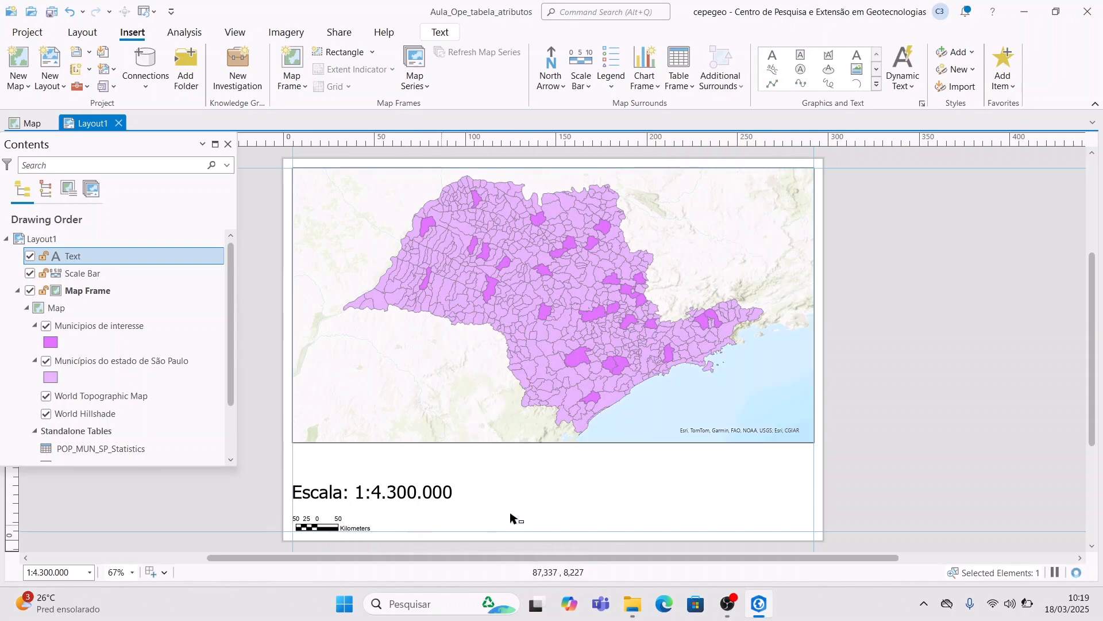
- Set the scale text's font size to 16 pt
{"action": "right_click", "coordinate": [386, 493]}
{"action": "left_click", "coordinate": [434, 532]}
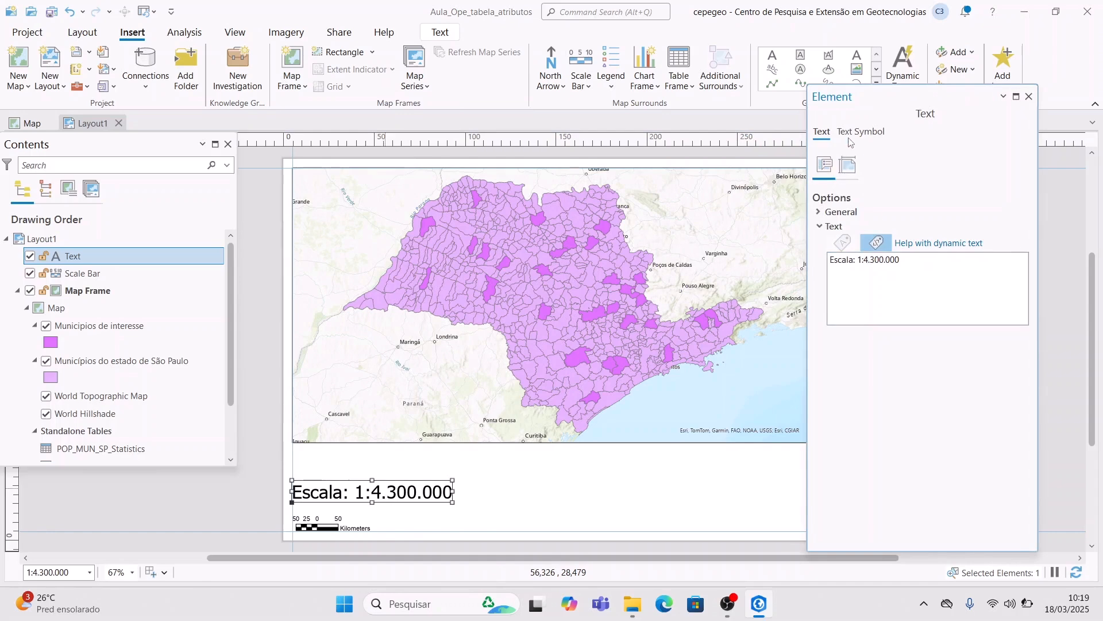
{"action": "left_click", "coordinate": [861, 136]}
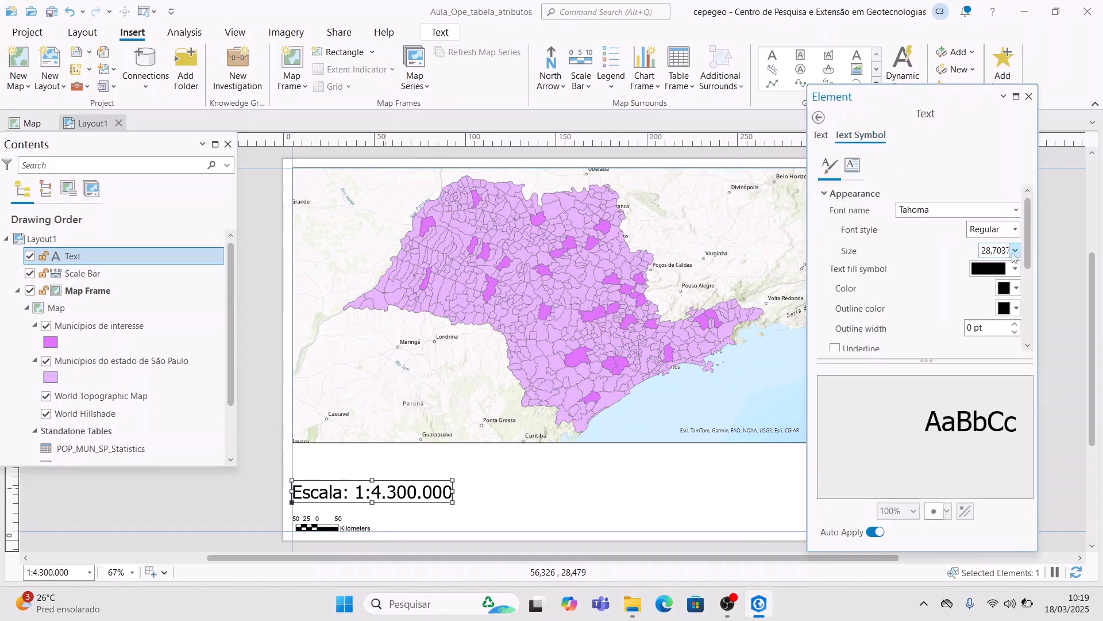
{"action": "left_click", "coordinate": [1016, 250]}
{"action": "left_click", "coordinate": [1003, 382]}
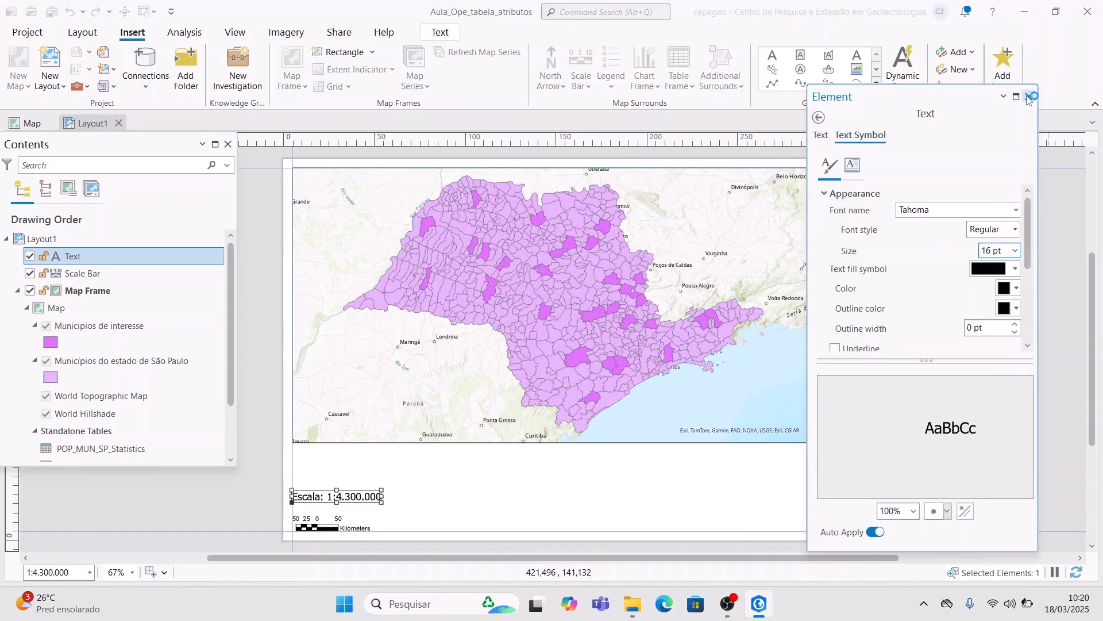
{"action": "left_click", "coordinate": [1029, 96]}
- Paste a duplicate copy of the scale text onto the layout
{"action": "left_click", "coordinate": [333, 504]}
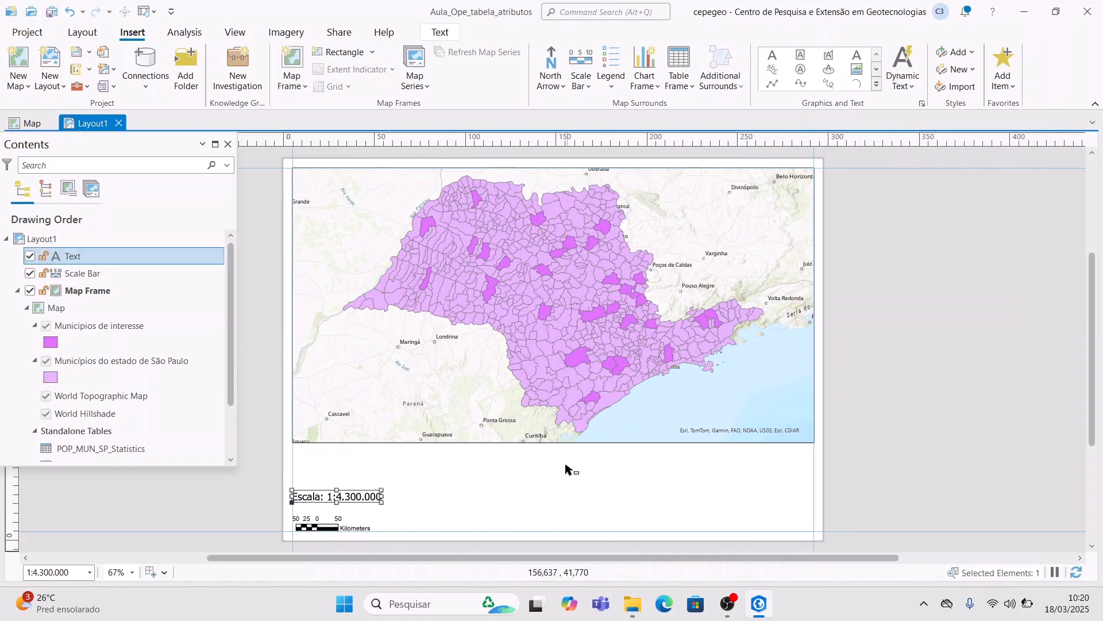
{"action": "left_click", "coordinate": [532, 512]}
{"action": "key", "text": "ctrl+v"}
- Centre the copied text below the map and check the Municipios de interesse layer's spatial reference for the datum
{"action": "left_click_drag", "start_coordinate": [354, 496], "coordinate": [551, 459]}
{"action": "right_click", "coordinate": [115, 343]}
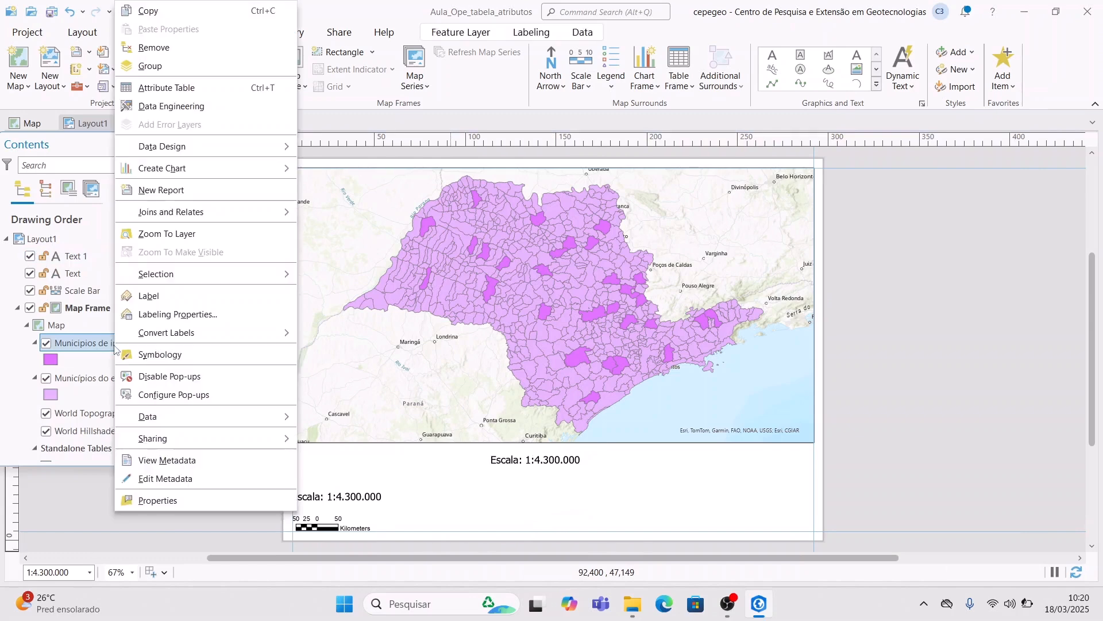
{"action": "left_click", "coordinate": [171, 498]}
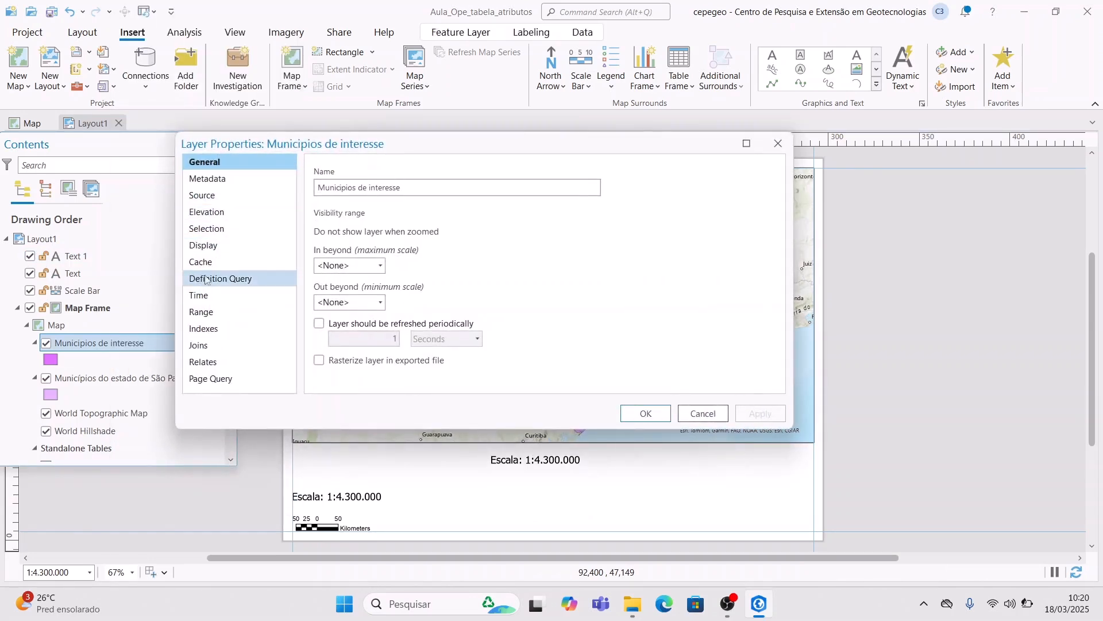
{"action": "left_click", "coordinate": [217, 195]}
{"action": "left_click", "coordinate": [369, 311]}
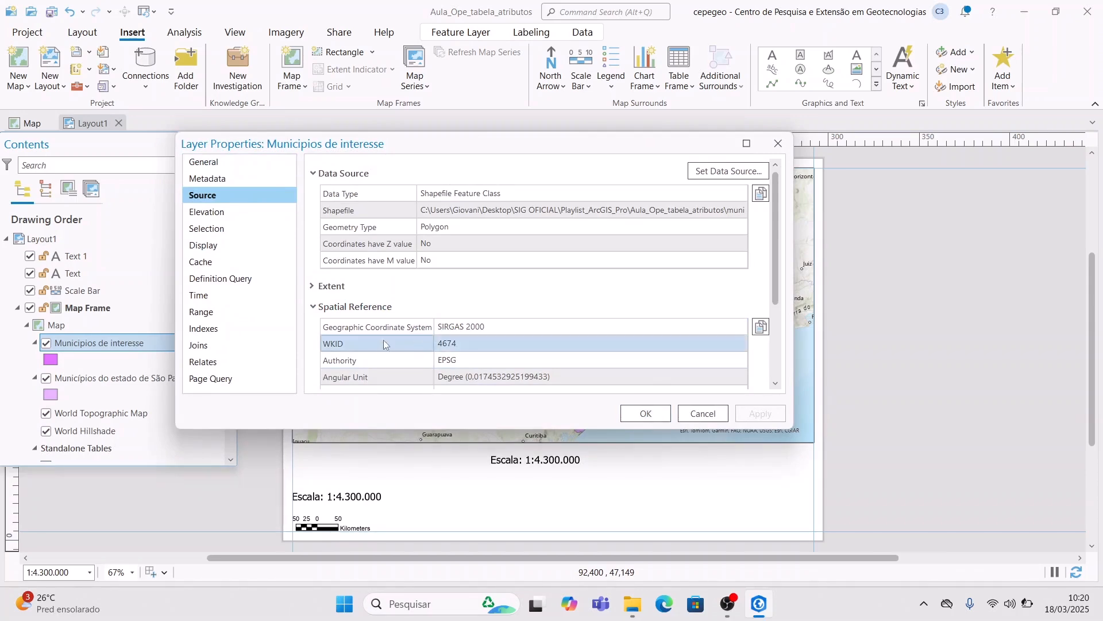
{"action": "left_click", "coordinate": [643, 413]}
- Replace the copied text with the pasted credits lines: title, SIRGAS 2000 datum, IBGE 2024 source and author
{"action": "left_click", "coordinate": [566, 463]}
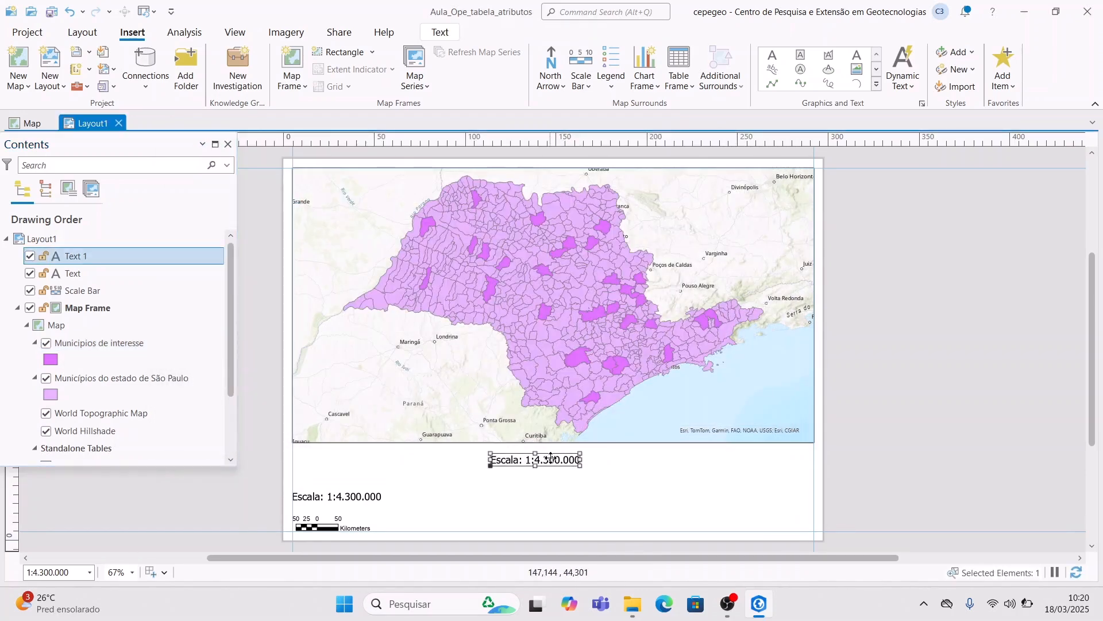
{"action": "double_click", "coordinate": [551, 462]}
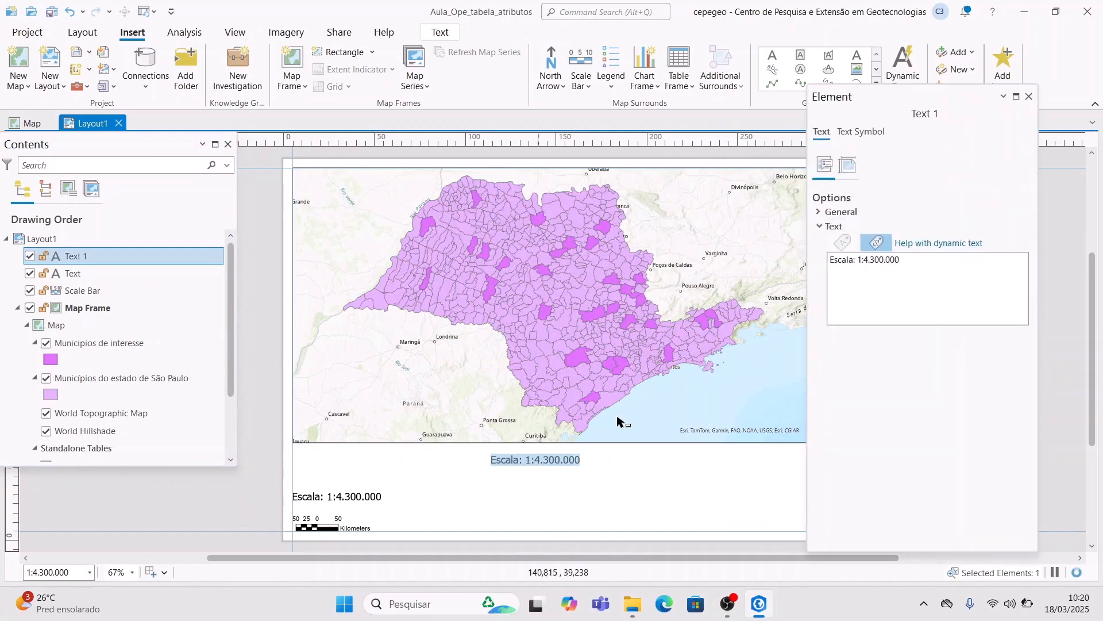
{"action": "key", "text": "ctrl+a"}
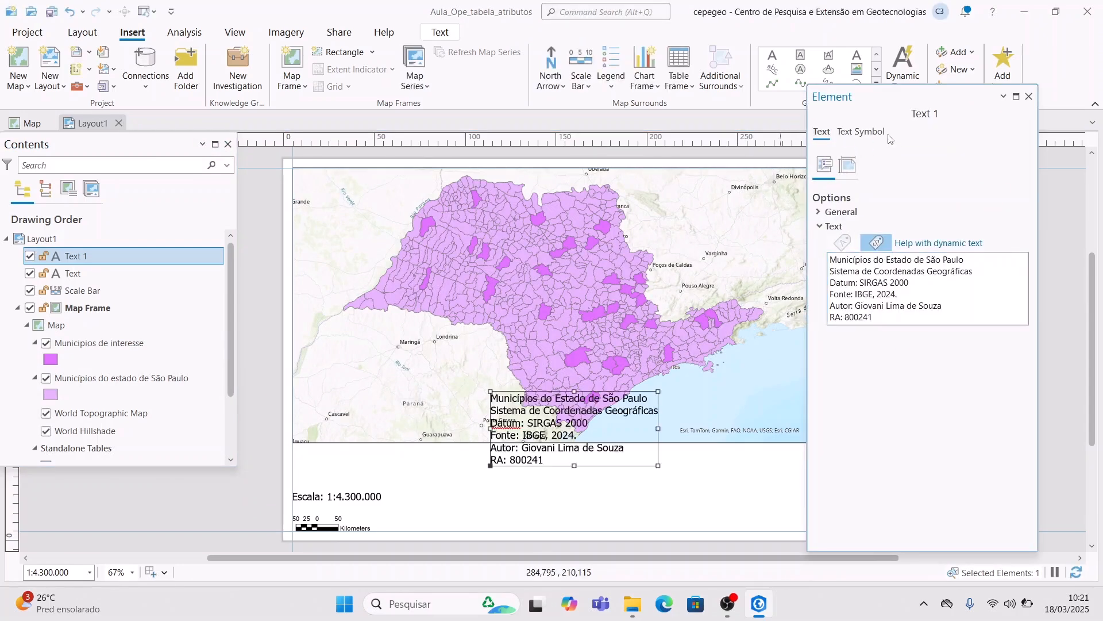
- Centre-align the credits text lines and move the block slightly lower
{"action": "left_click", "coordinate": [862, 134]}
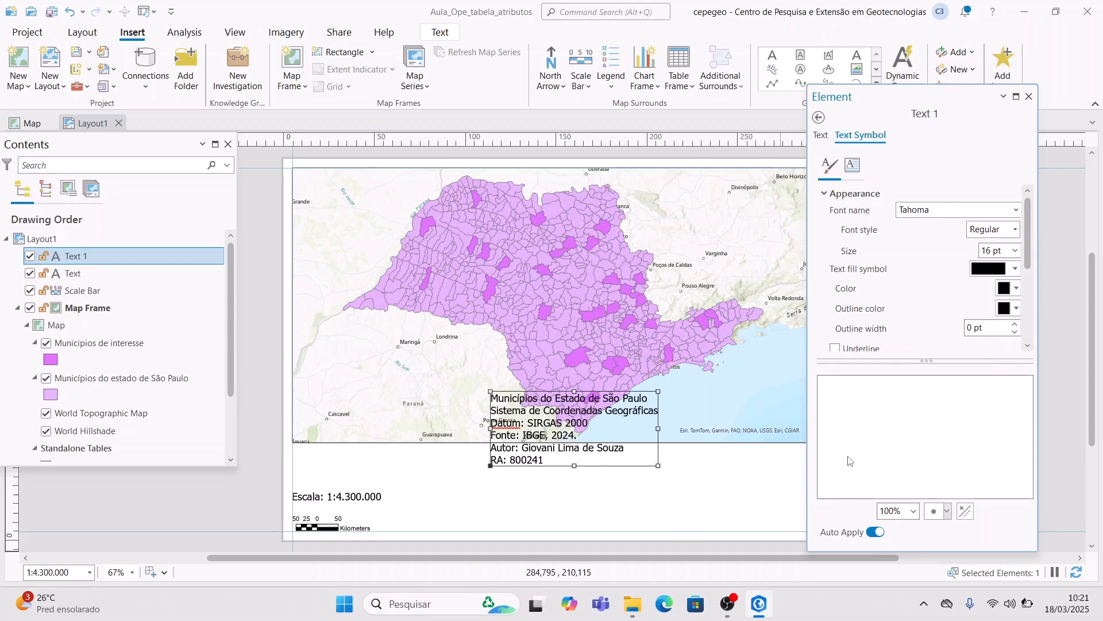
{"action": "left_click_drag", "start_coordinate": [1026, 251], "coordinate": [1027, 305]}
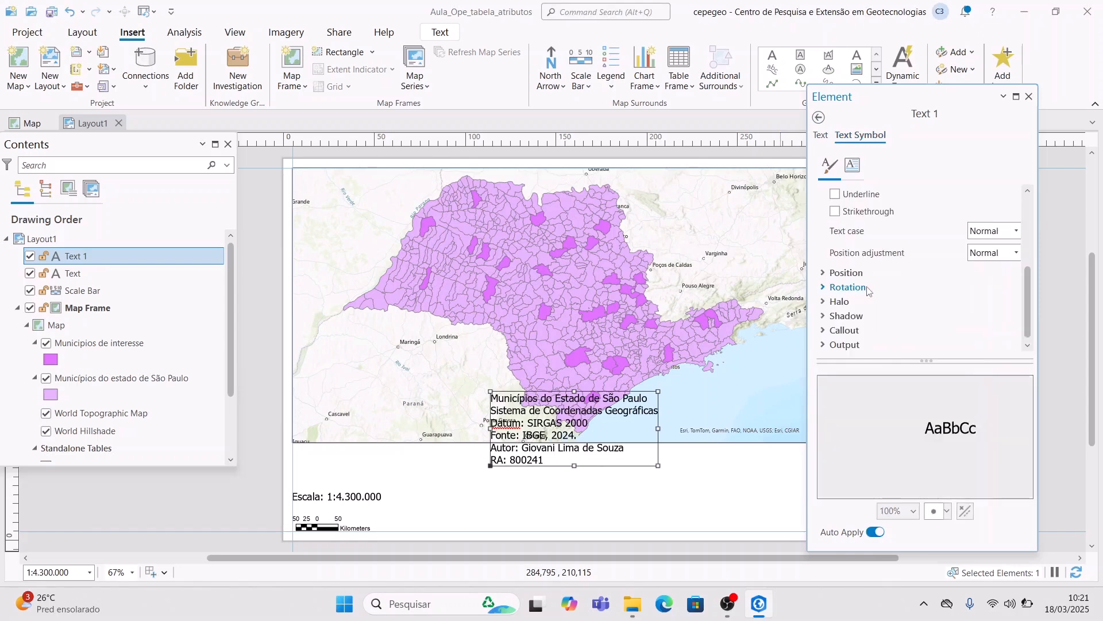
{"action": "left_click", "coordinate": [846, 272]}
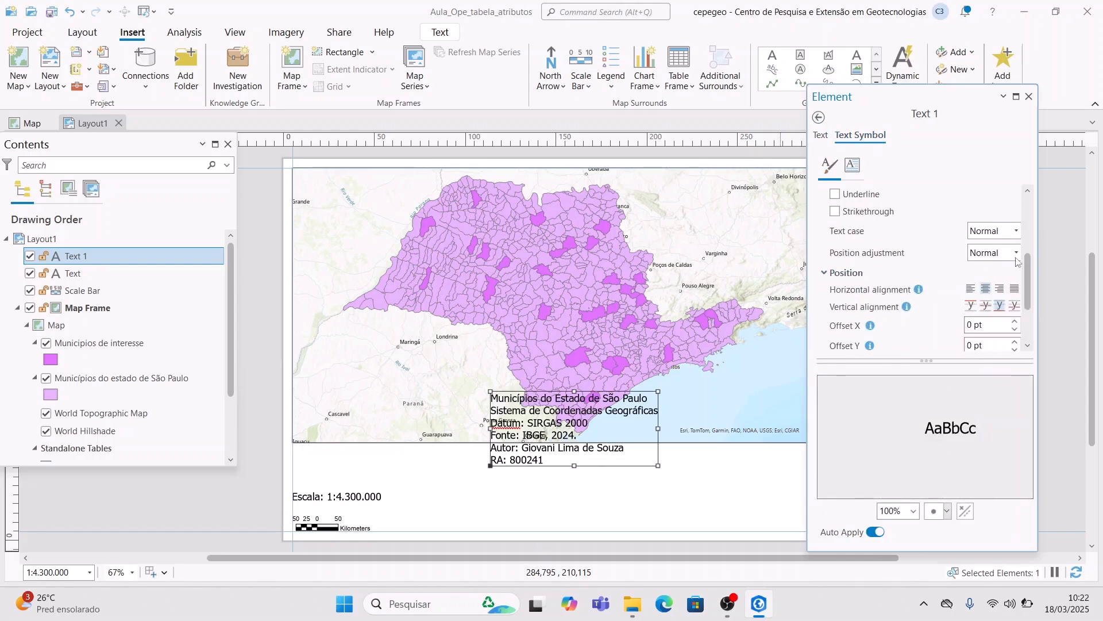
{"action": "left_click", "coordinate": [985, 288]}
{"action": "left_click", "coordinate": [1029, 96]}
{"action": "left_click_drag", "start_coordinate": [559, 470], "coordinate": [542, 498]}
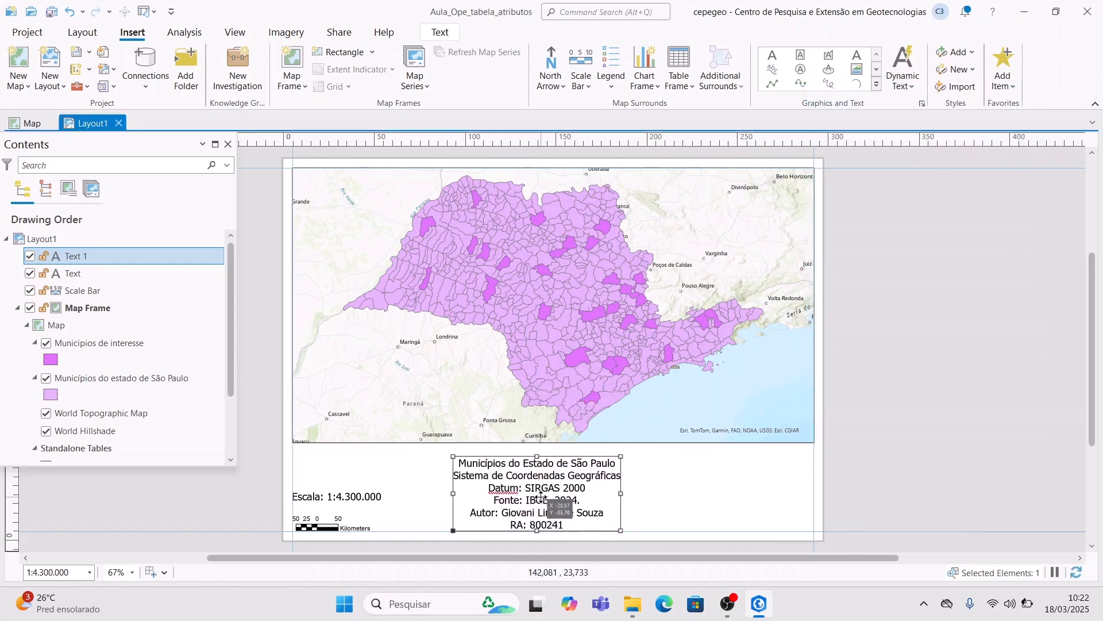
{"action": "left_click", "coordinate": [664, 473]}
{"action": "left_click", "coordinate": [600, 78]}
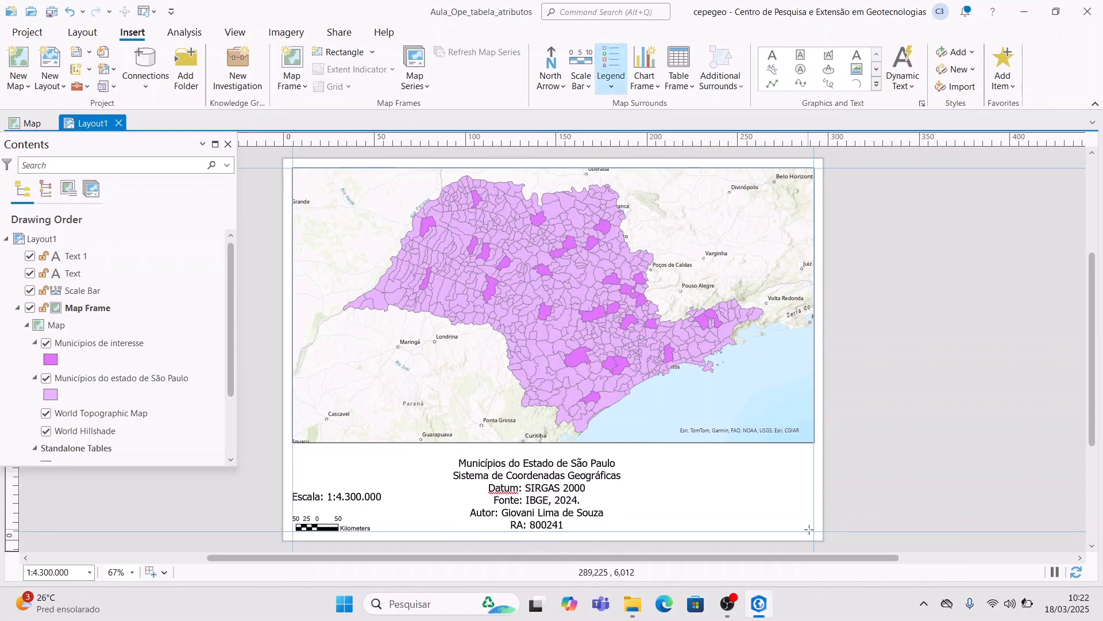
- Draw a legend frame at the page's bottom right and open its properties
{"action": "left_click_drag", "start_coordinate": [685, 462], "coordinate": [814, 531]}
{"action": "key", "text": "Escape"}
{"action": "left_click", "coordinate": [722, 479]}
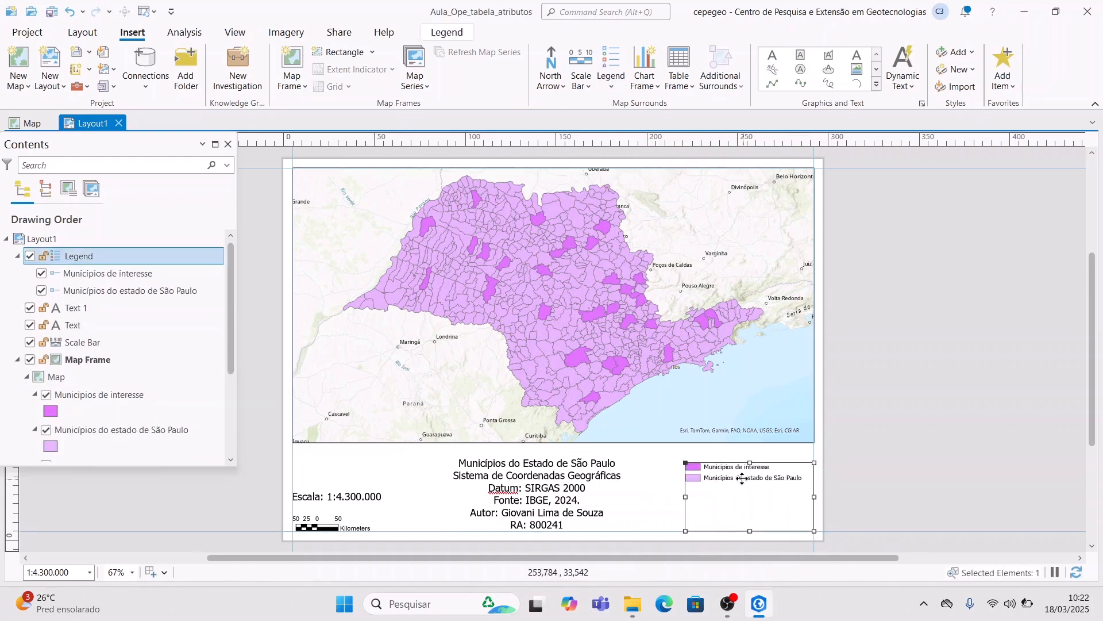
{"action": "right_click", "coordinate": [721, 479]}
{"action": "left_click", "coordinate": [763, 466]}
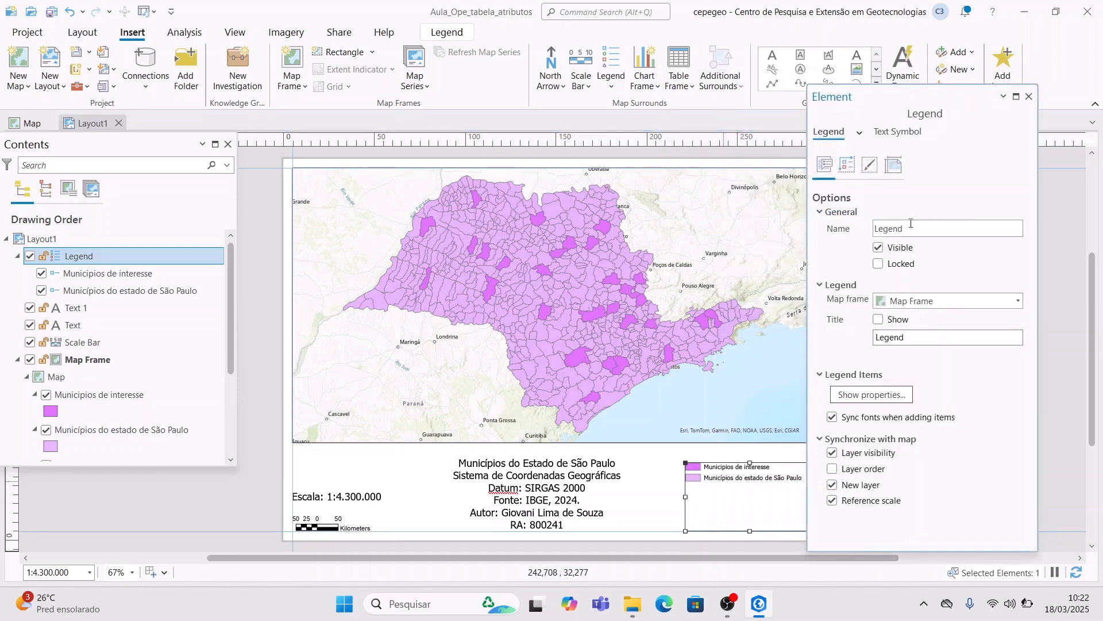
- Set the legend text to 16 pt and show the title 'Municípios do Estado de São Paulo e de interesse'
{"action": "left_click", "coordinate": [884, 132]}
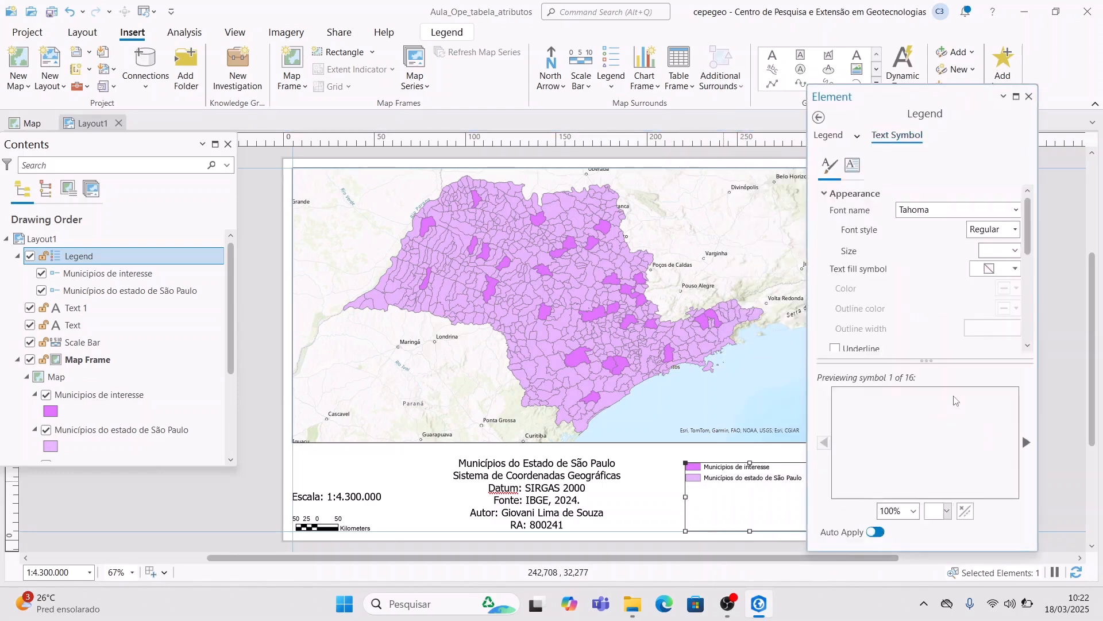
{"action": "left_click", "coordinate": [1016, 251]}
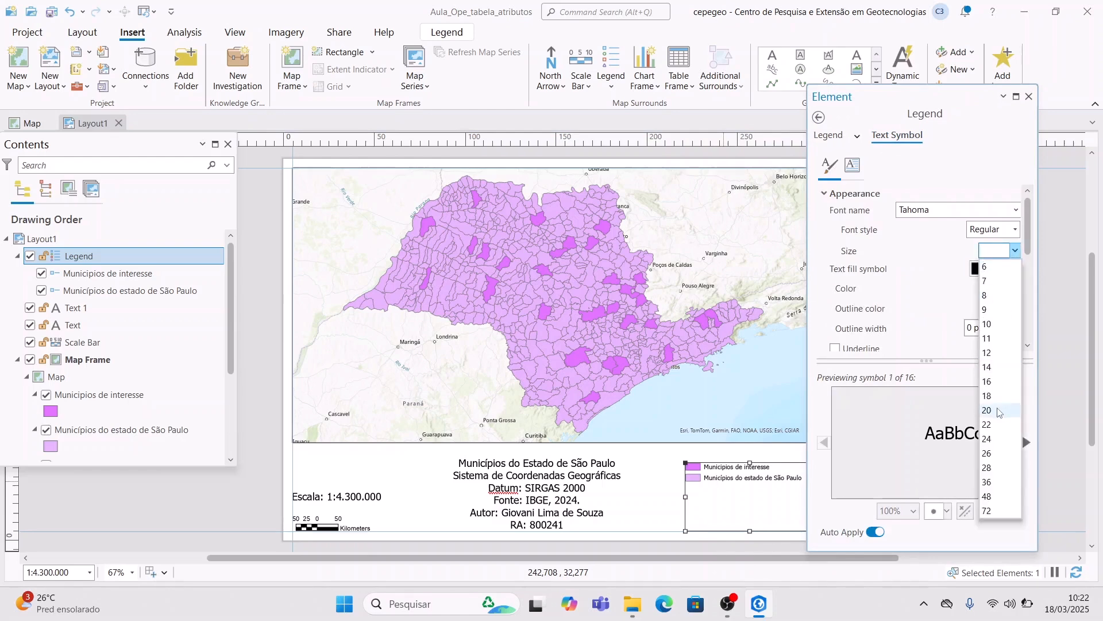
{"action": "left_click", "coordinate": [996, 381]}
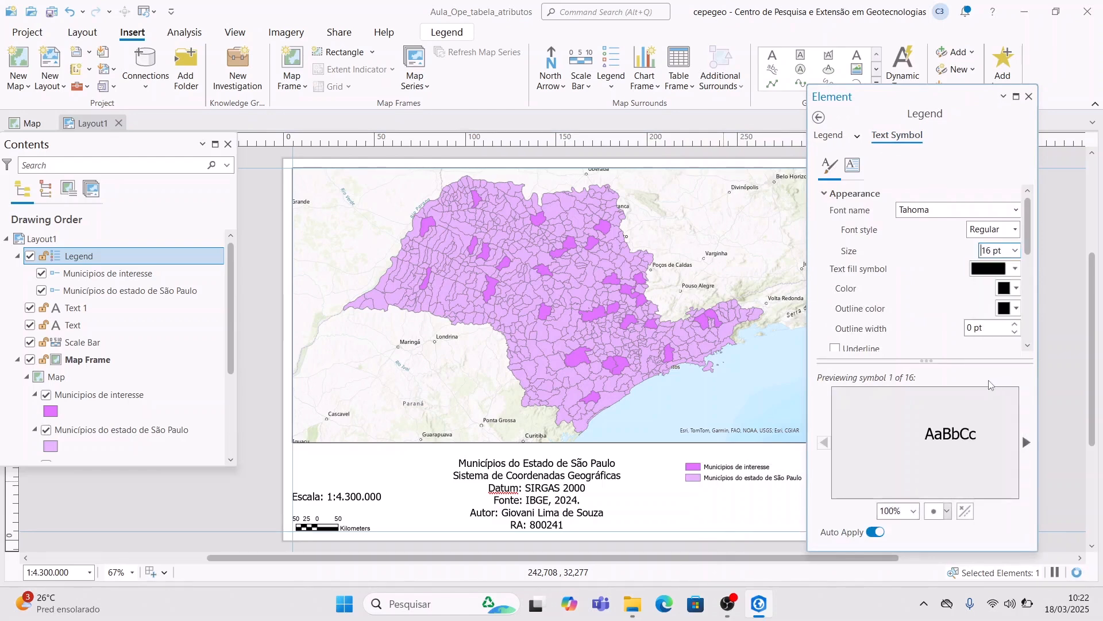
{"action": "left_click", "coordinate": [829, 134]}
{"action": "left_click", "coordinate": [1028, 96]}
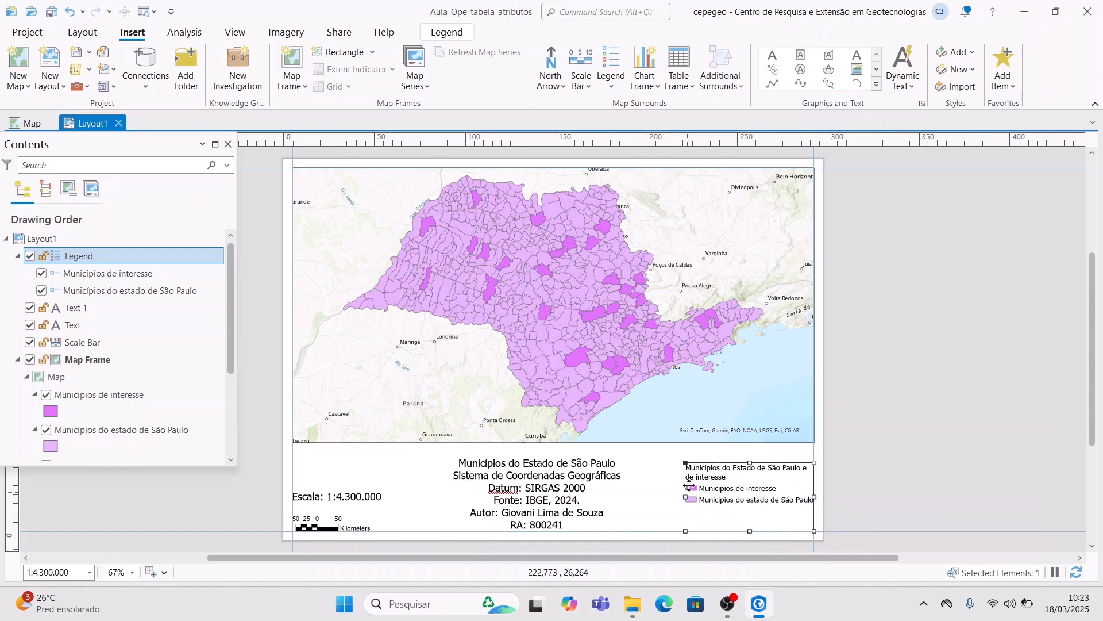
- Enlarge the legend frame up and left, then nudge it slightly left and down
{"action": "left_click_drag", "start_coordinate": [685, 462], "coordinate": [658, 456]}
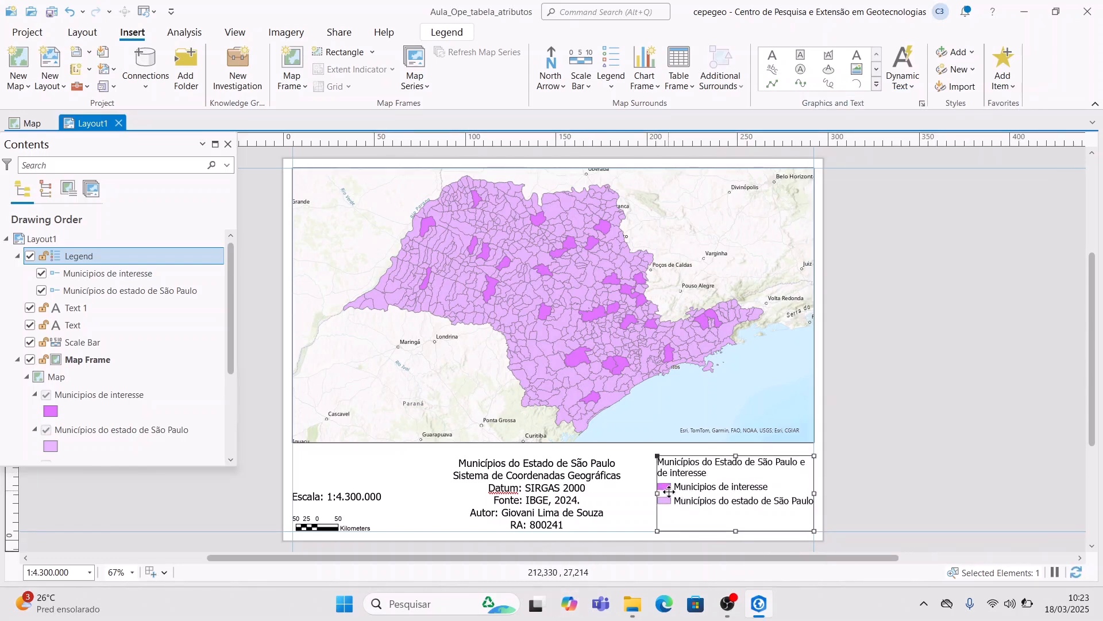
{"action": "left_click", "coordinate": [627, 500]}
{"action": "left_click_drag", "start_coordinate": [723, 485], "coordinate": [719, 491]}
{"action": "left_click", "coordinate": [483, 234]}
- Add a Black Horizontal Label Graticule to the map frame and open its properties
{"action": "left_click", "coordinate": [332, 86]}
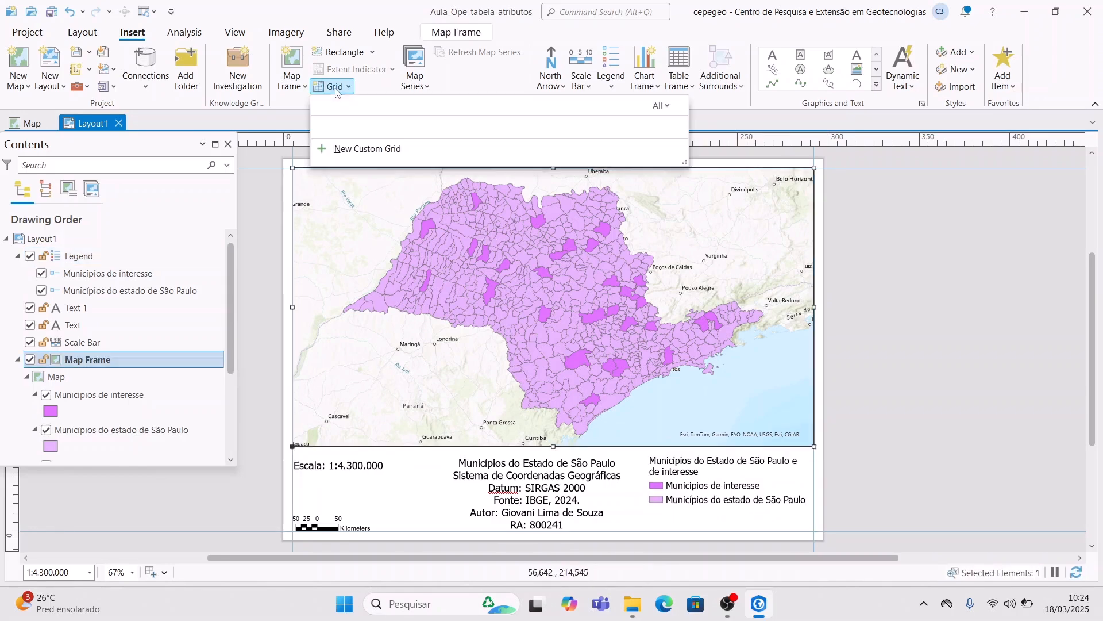
{"action": "left_click", "coordinate": [357, 190]}
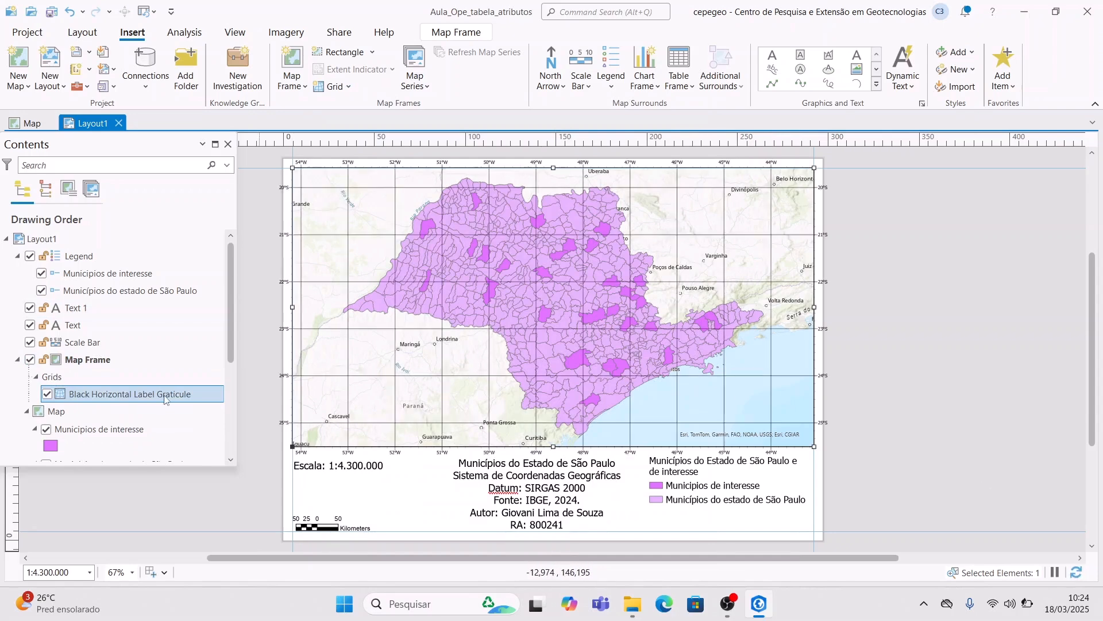
{"action": "right_click", "coordinate": [166, 396]}
{"action": "left_click", "coordinate": [208, 523]}
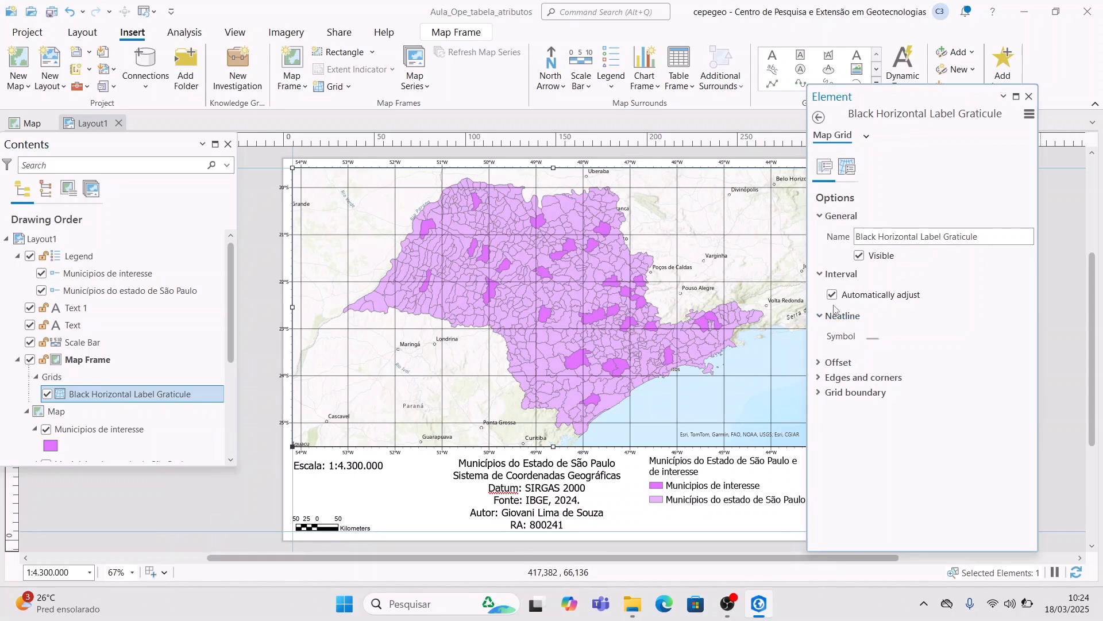
- Set the Labels component's longitude and latitude interval to 5°0'0" with Sync values on
{"action": "left_click", "coordinate": [847, 167]}
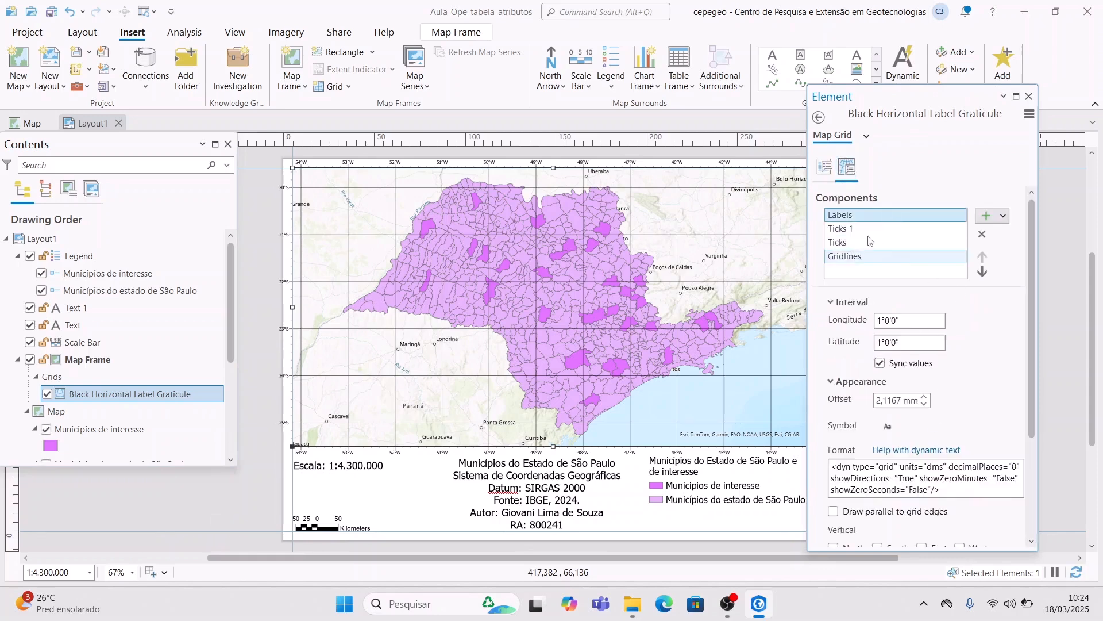
{"action": "left_click", "coordinate": [890, 230]}
{"action": "left_click", "coordinate": [888, 217]}
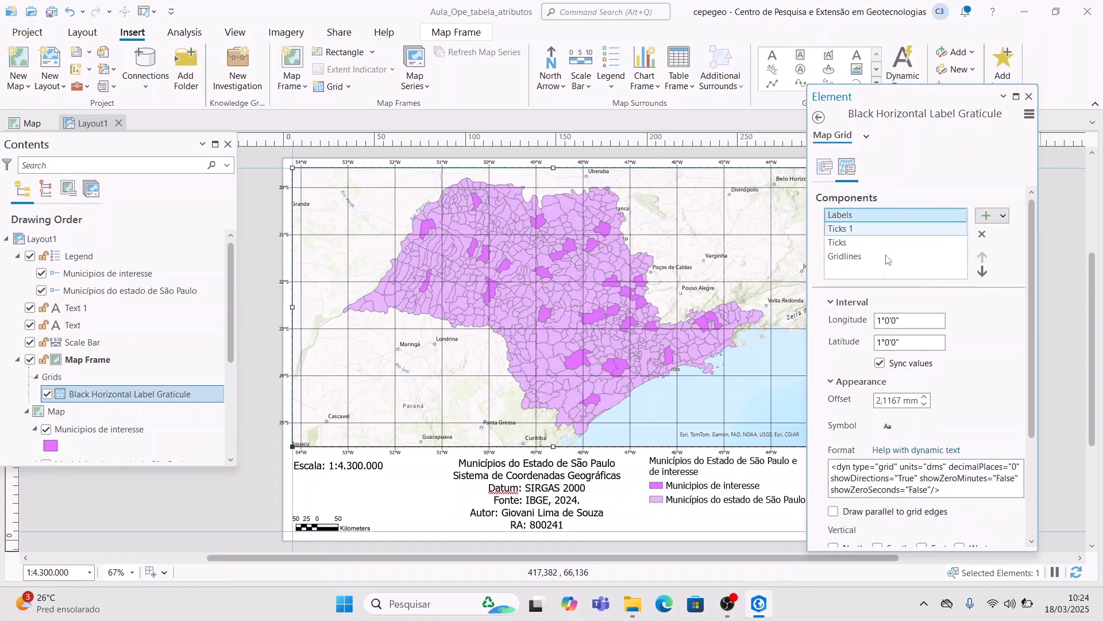
{"action": "left_click", "coordinate": [887, 321]}
{"action": "type", "text": "0"}
{"action": "key", "text": "Tab"}
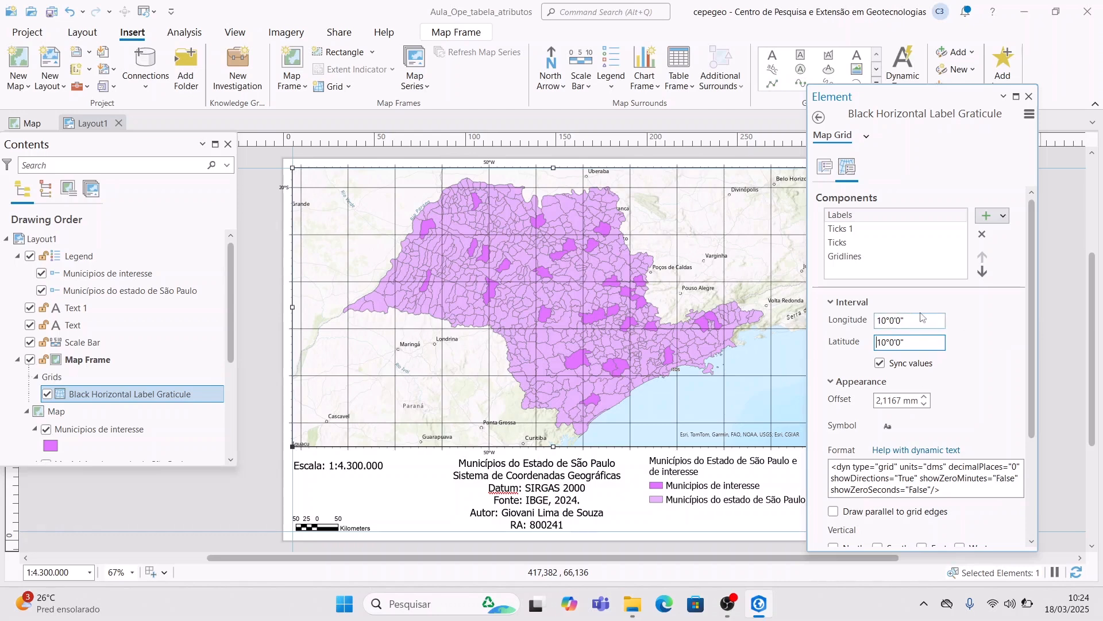
{"action": "double_click", "coordinate": [883, 320]}
{"action": "type", "text": "7"}
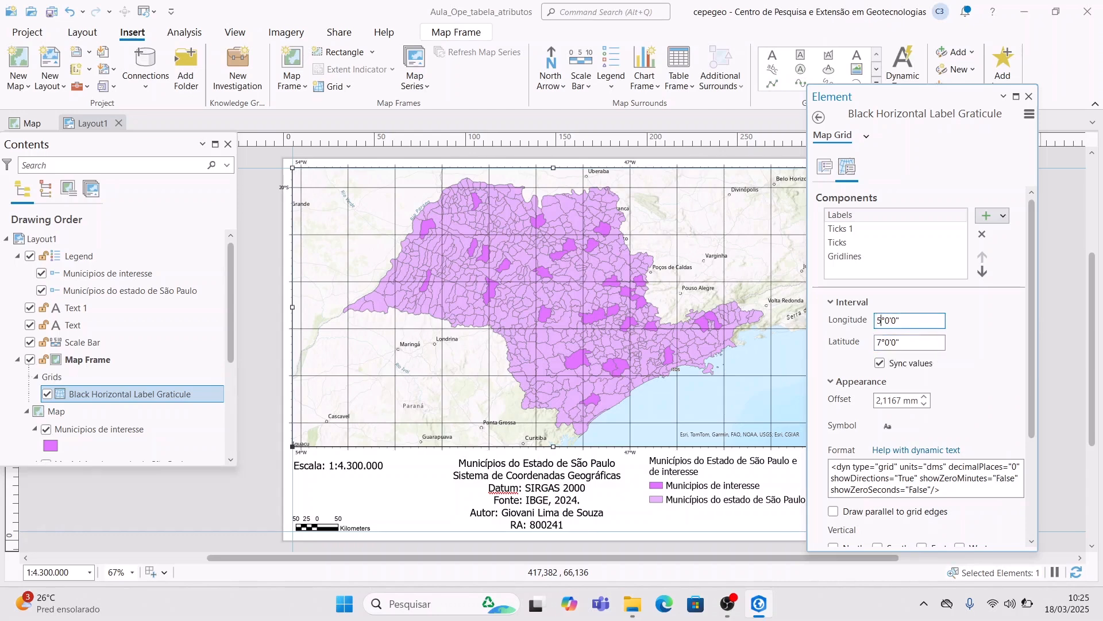
{"action": "key", "text": "Tab"}
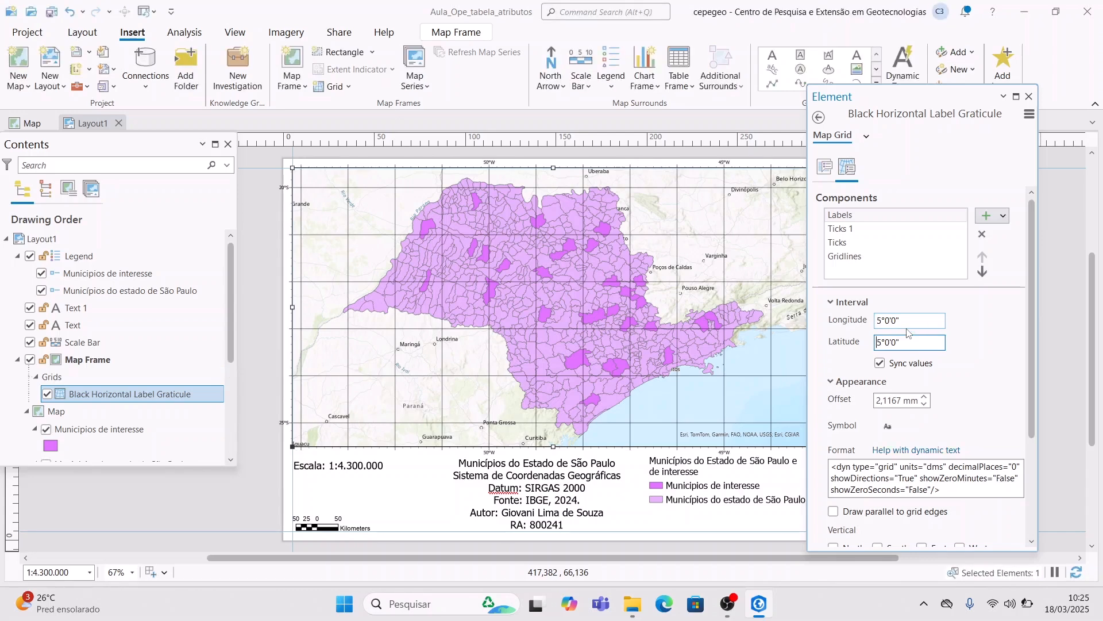
- Set Ticks 1 to a 5° interval, shown only on the north and west edges
{"action": "left_click", "coordinate": [879, 229]}
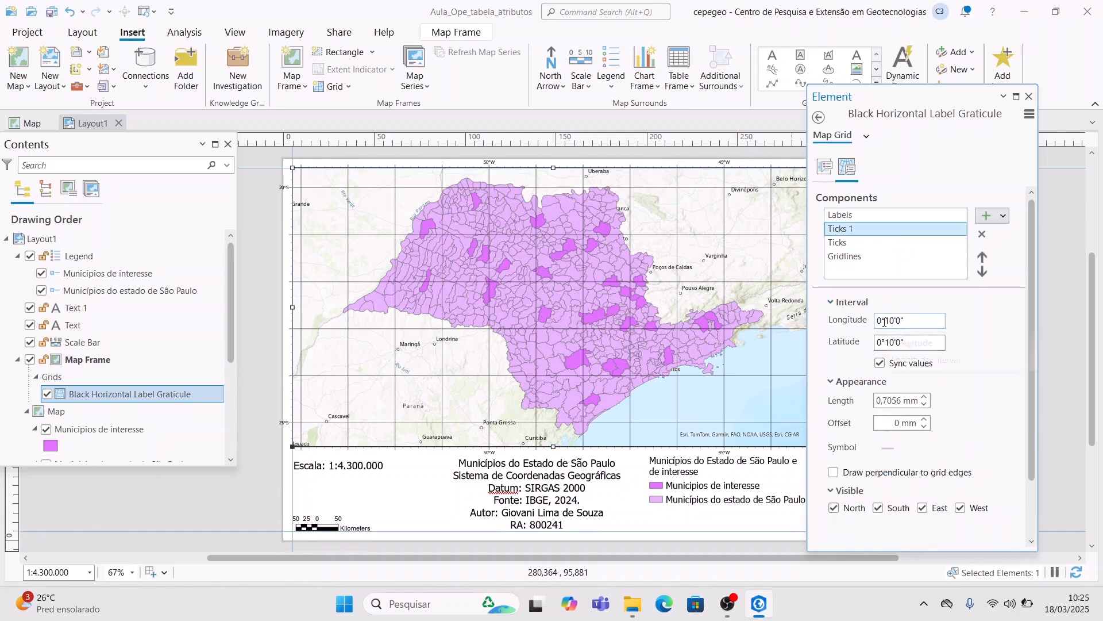
{"action": "left_click", "coordinate": [885, 322]}
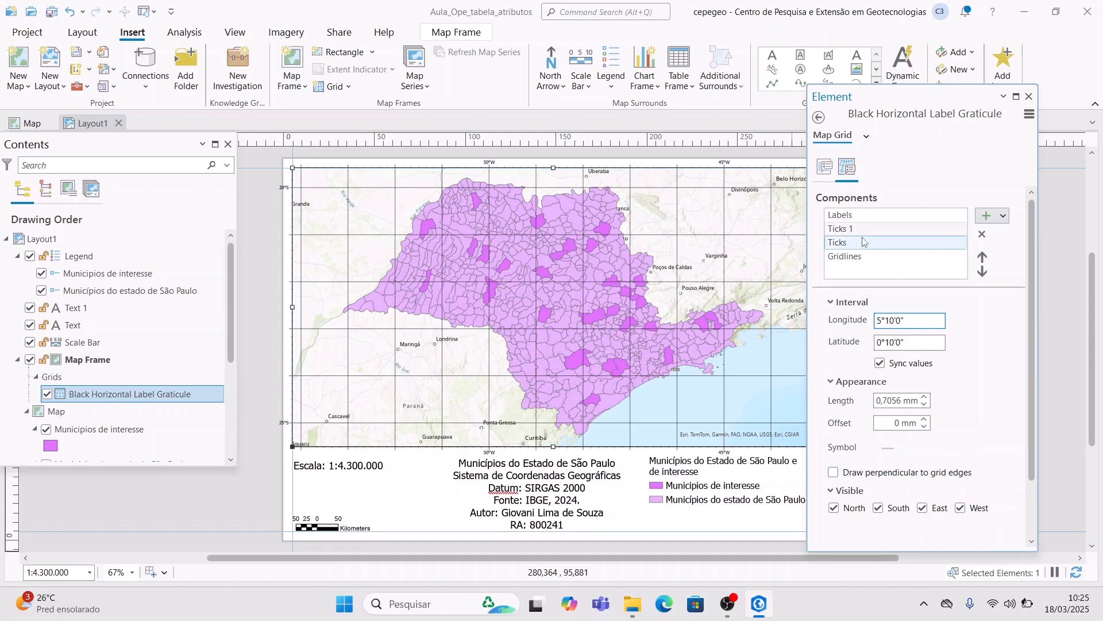
{"action": "key", "text": "Tab"}
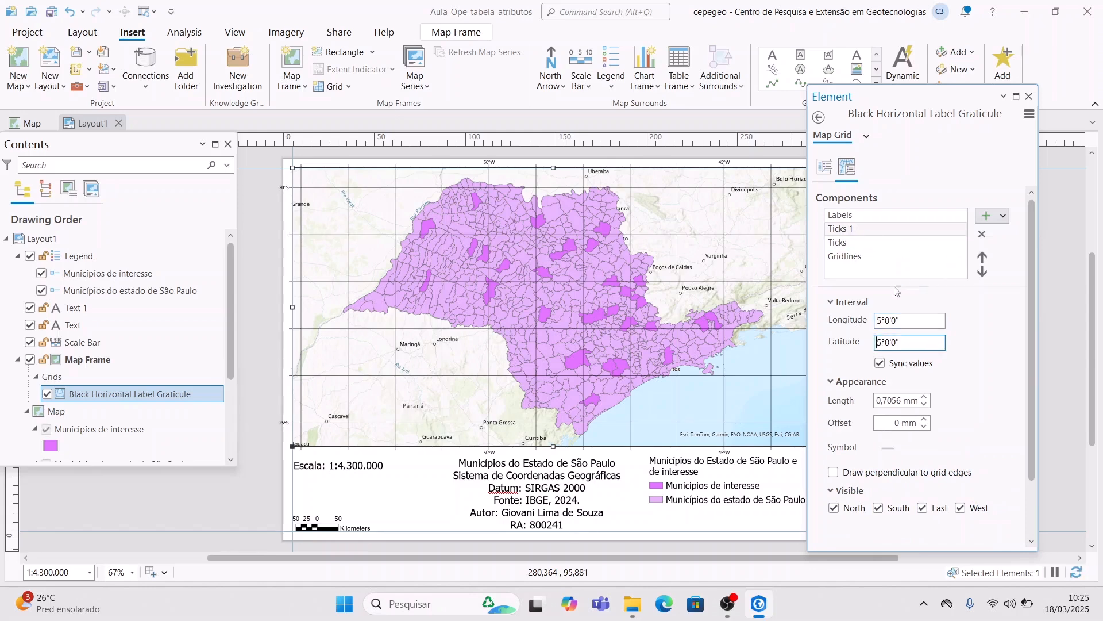
{"action": "left_click", "coordinate": [921, 508]}
{"action": "left_click", "coordinate": [879, 508]}
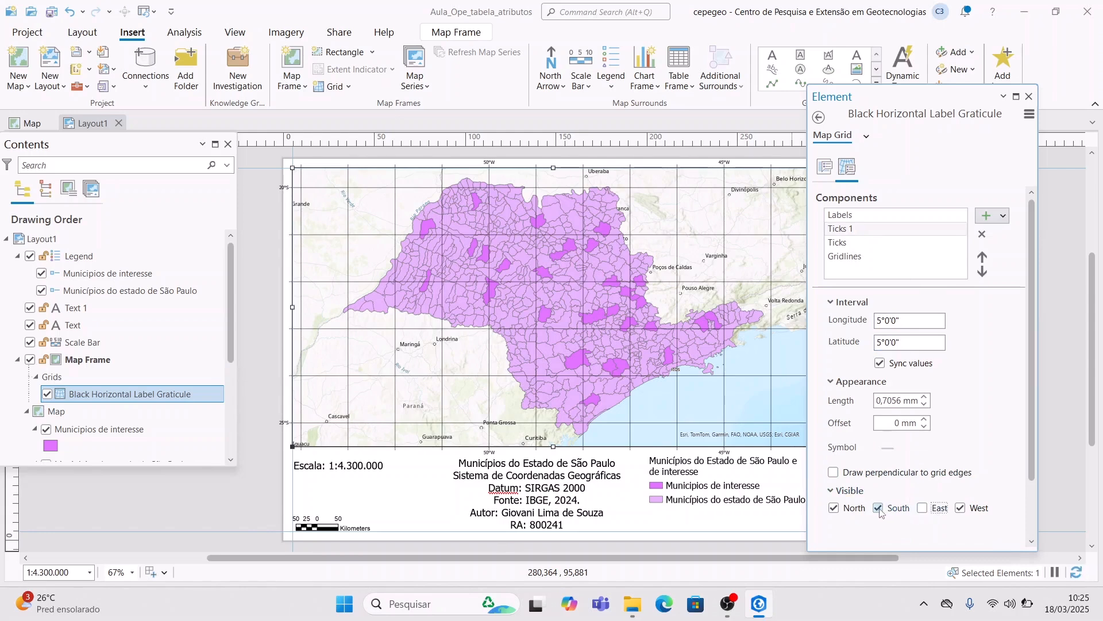
- Make the west-edge grid labels vertical and hide the south-edge labels
{"action": "left_click", "coordinate": [845, 217]}
{"action": "scroll", "coordinate": [920, 494], "scroll_direction": "down", "scroll_amount": 3}
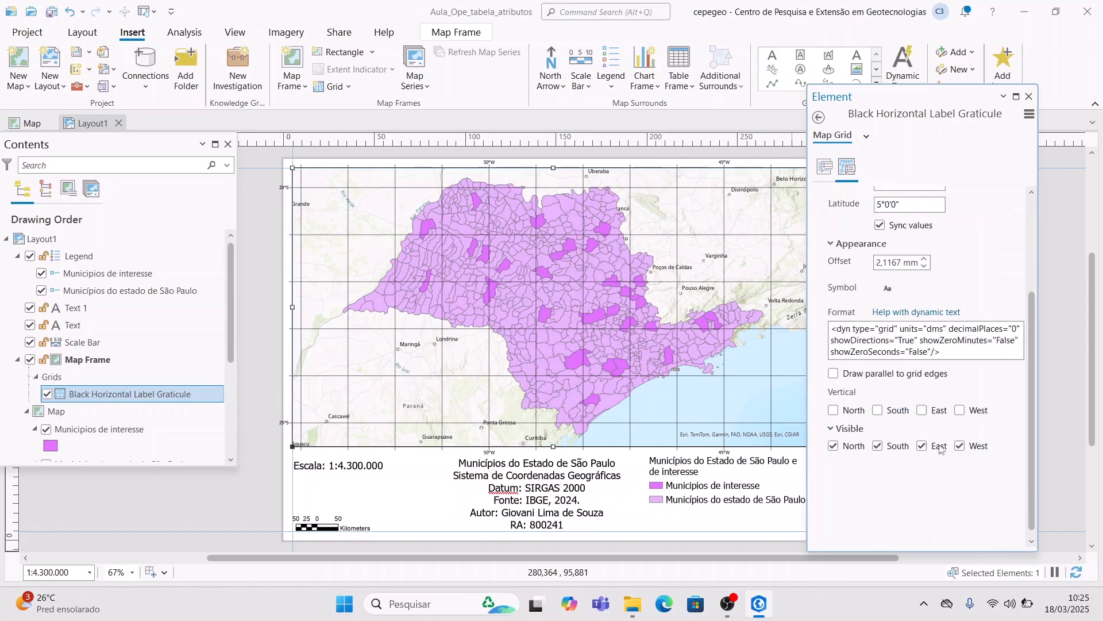
{"action": "left_click", "coordinate": [960, 413]}
{"action": "left_click", "coordinate": [877, 446]}
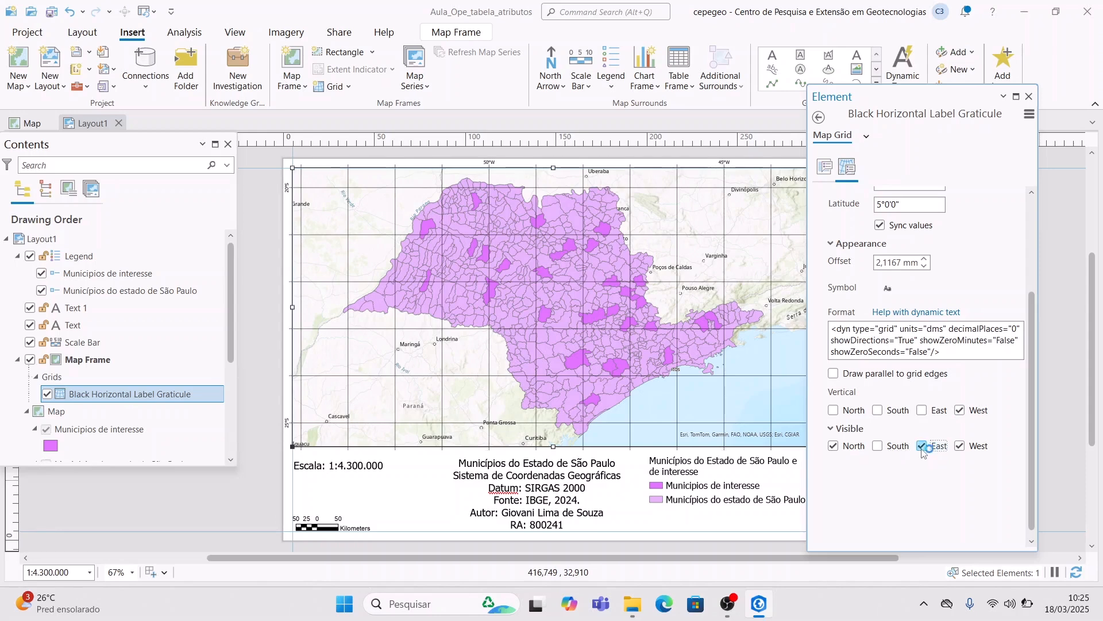
{"action": "scroll", "coordinate": [952, 303], "scroll_direction": "up", "scroll_amount": 3}
{"action": "scroll", "coordinate": [953, 303], "scroll_direction": "up", "scroll_amount": 1}
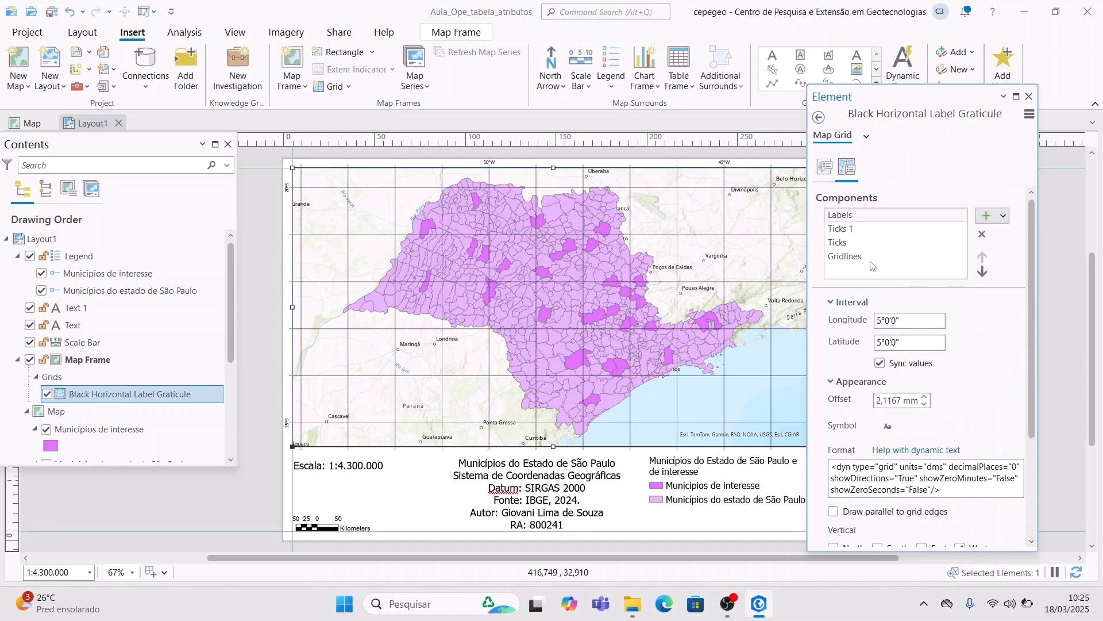
- Set the Ticks component to a 5° interval, hidden on the east and south edges
{"action": "left_click", "coordinate": [856, 244]}
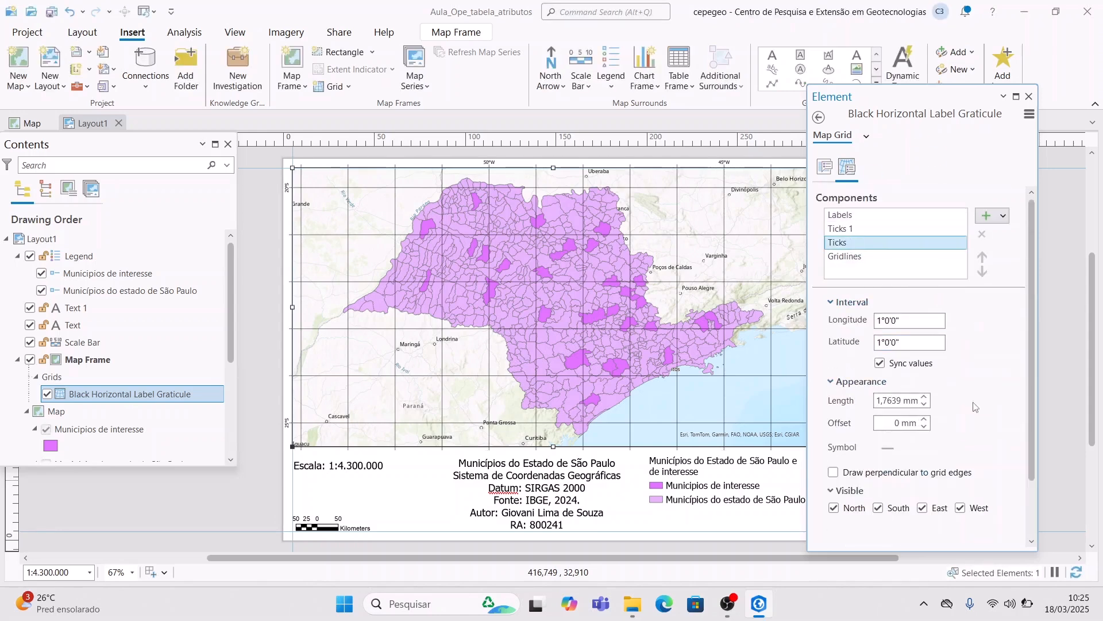
{"action": "left_click", "coordinate": [881, 320]}
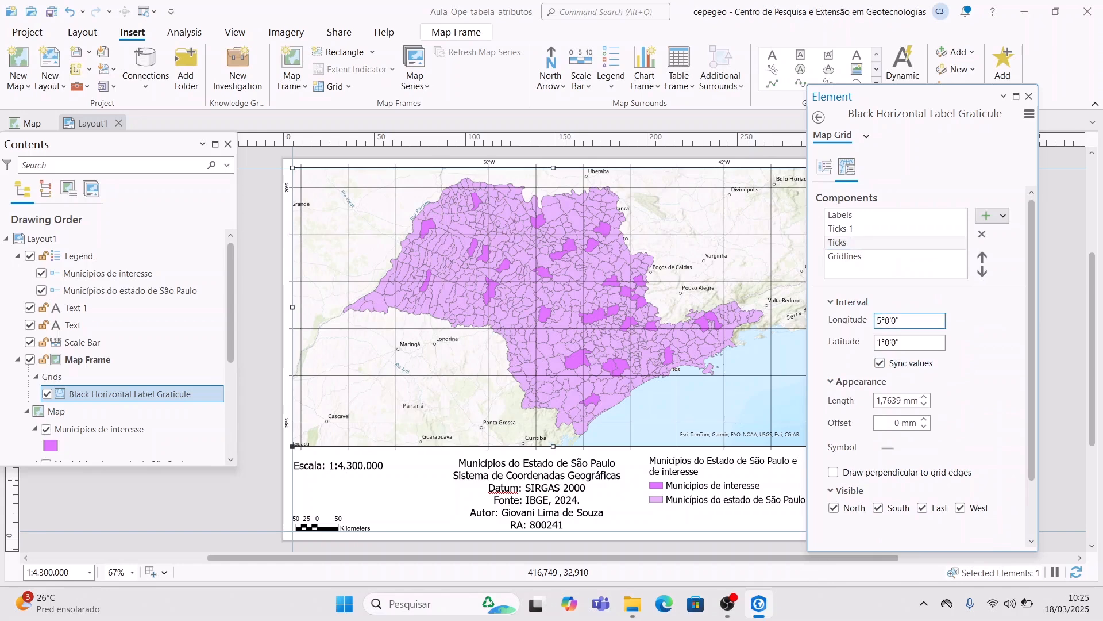
{"action": "type", "text": "5"}
{"action": "key", "text": "Tab"}
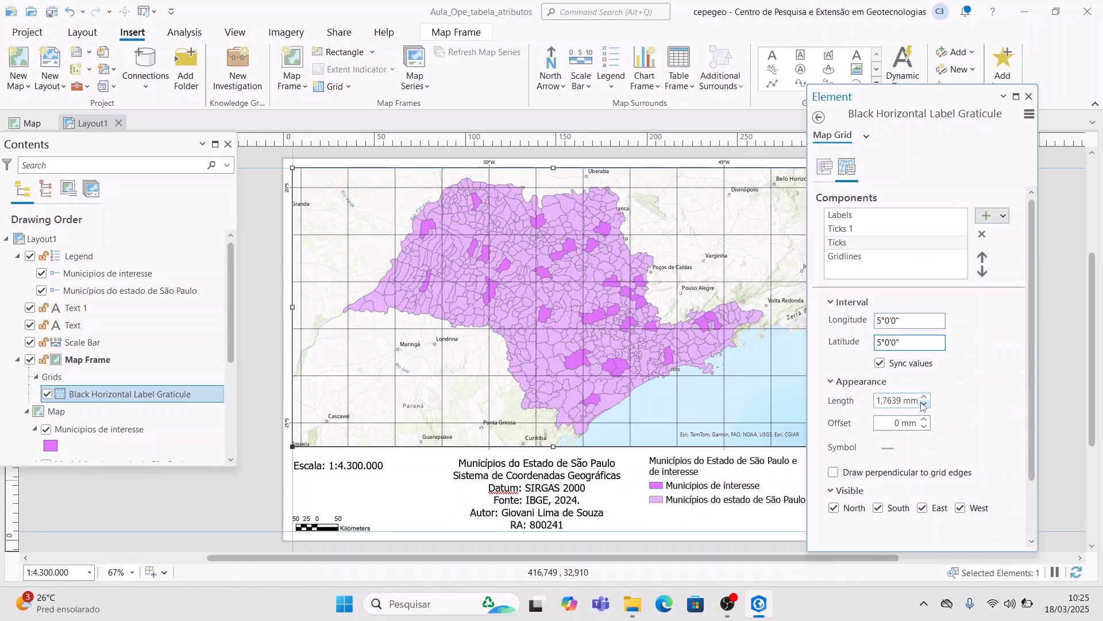
{"action": "left_click", "coordinate": [922, 507]}
{"action": "left_click", "coordinate": [878, 507]}
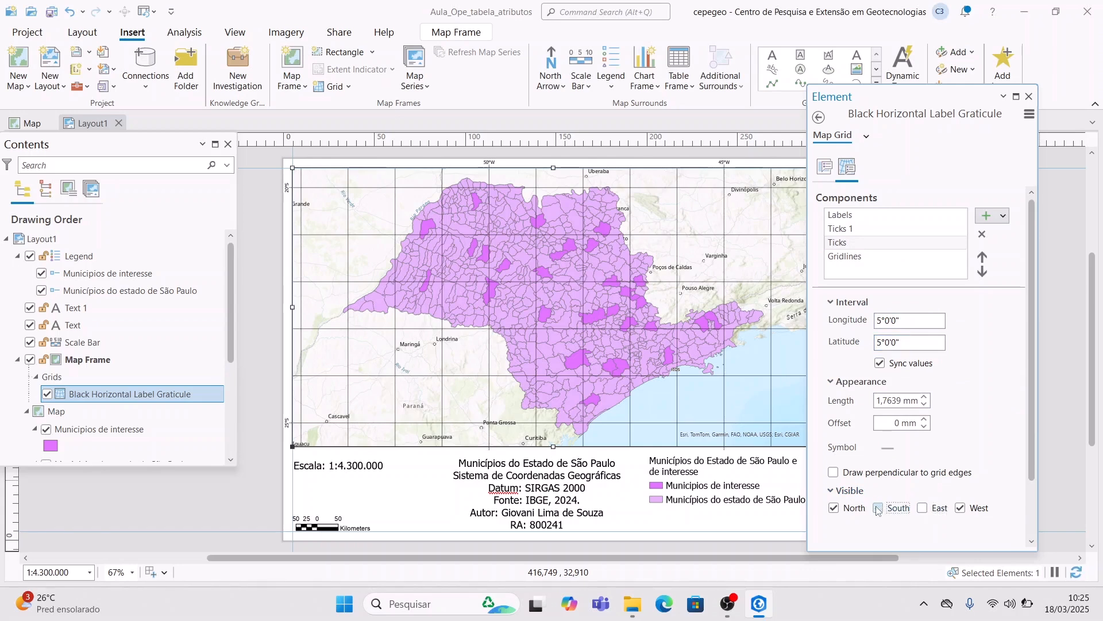
- Space the gridlines every 2°0'0" of longitude and latitude
{"action": "left_click", "coordinate": [861, 258]}
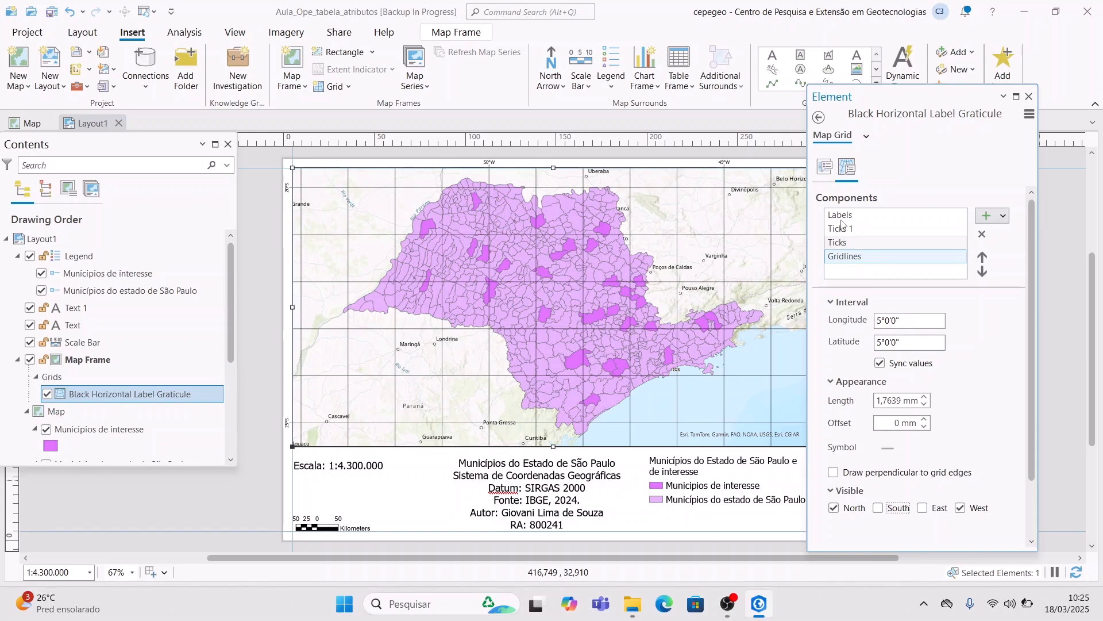
{"action": "left_click", "coordinate": [900, 320]}
{"action": "left_click", "coordinate": [901, 341]}
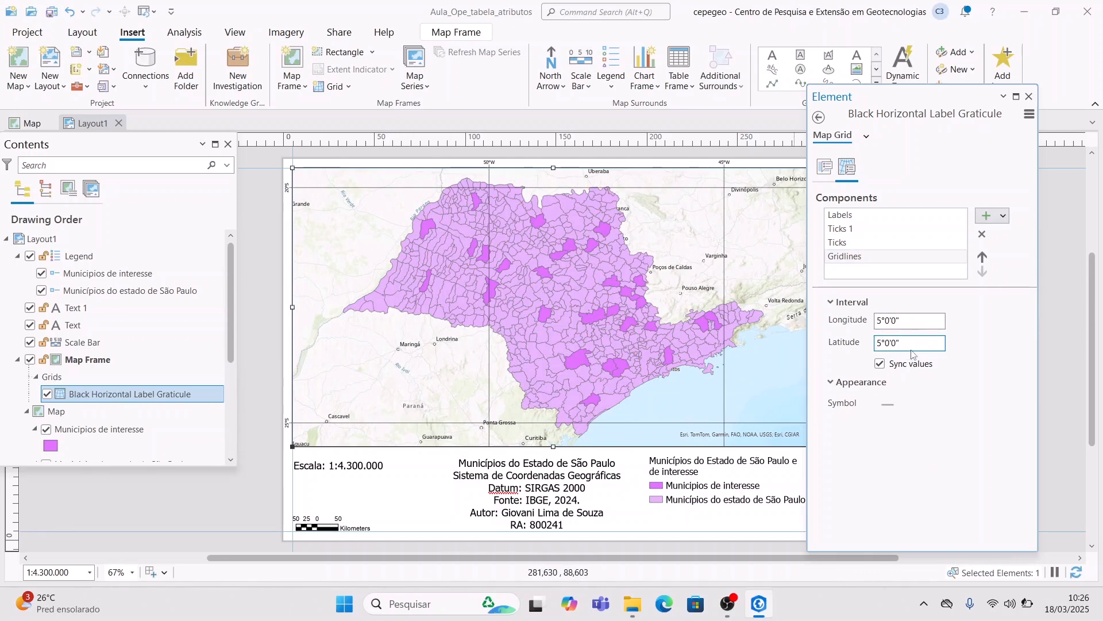
{"action": "key", "text": "Right"}
{"action": "type", "text": "3"}
{"action": "key", "text": "Tab"}
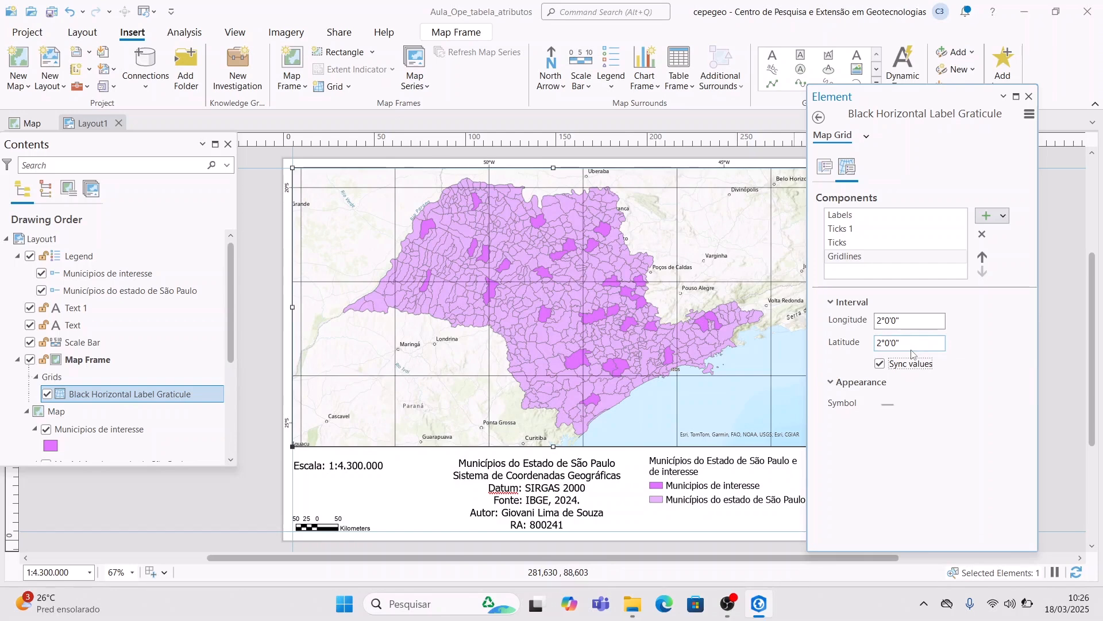
{"action": "left_click", "coordinate": [888, 404]}
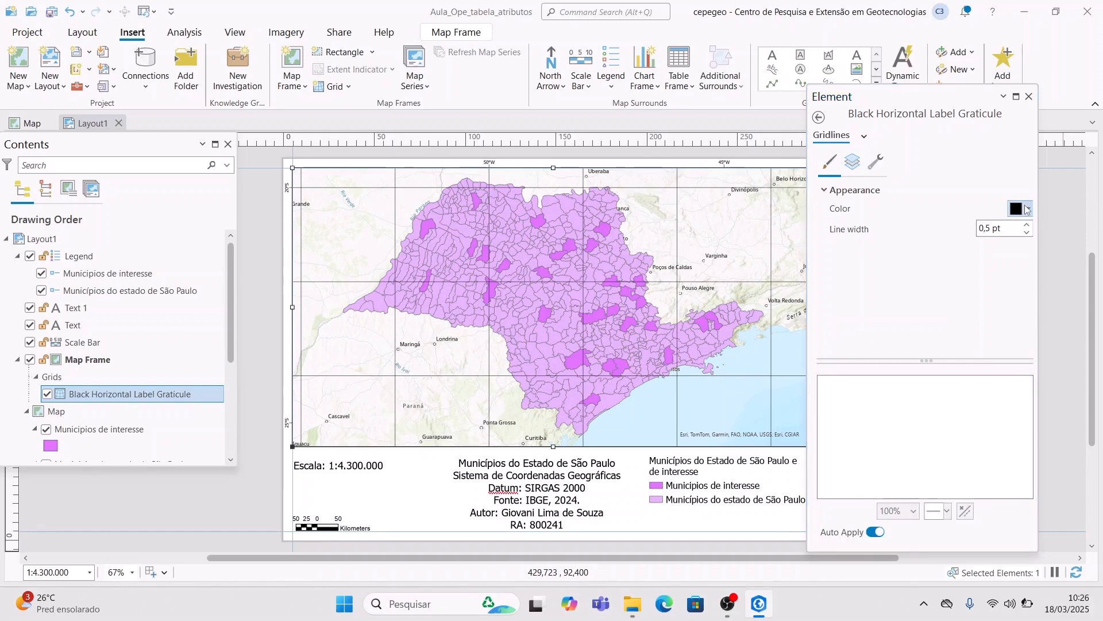
- Change the gridline colour from black to a grey swatch
{"action": "left_click", "coordinate": [1028, 210]}
{"action": "left_click", "coordinate": [918, 314]}
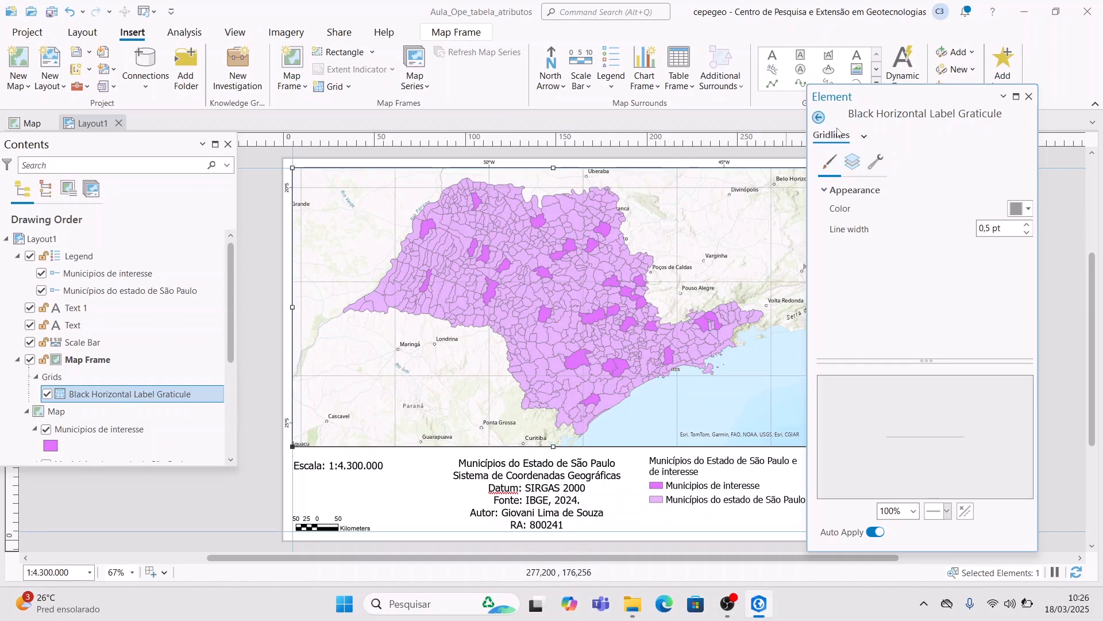
- Set both the Ticks and Ticks 1 intervals to 2°0'0"
{"action": "left_click", "coordinate": [819, 117]}
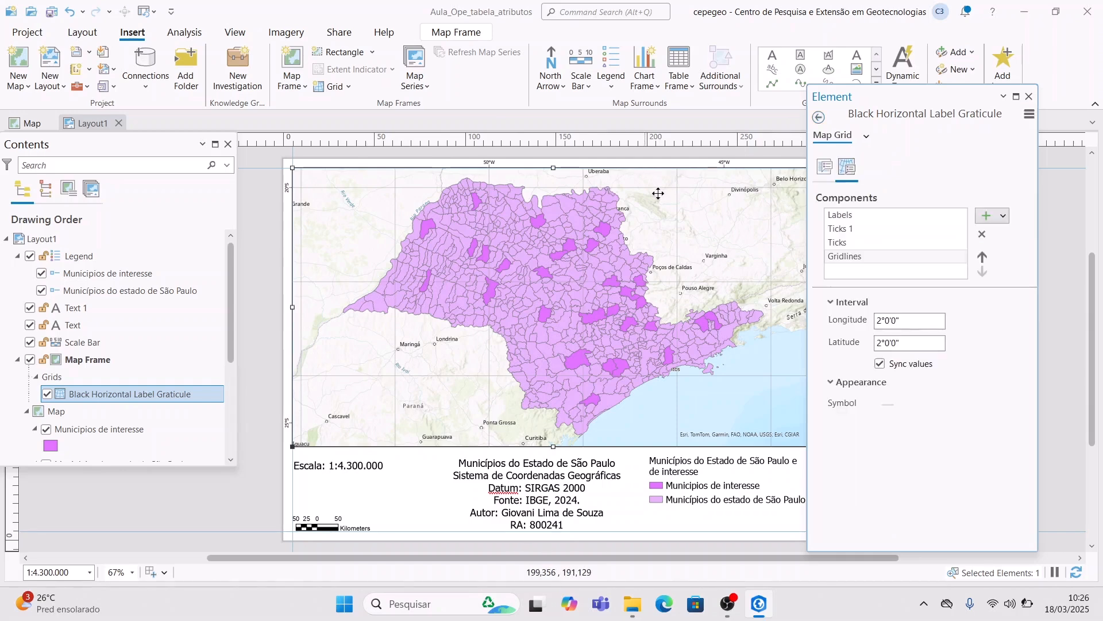
{"action": "left_click", "coordinate": [876, 246]}
{"action": "double_click", "coordinate": [882, 320]}
{"action": "type", "text": "52"}
{"action": "key", "text": "Tab"}
{"action": "left_click", "coordinate": [877, 229]}
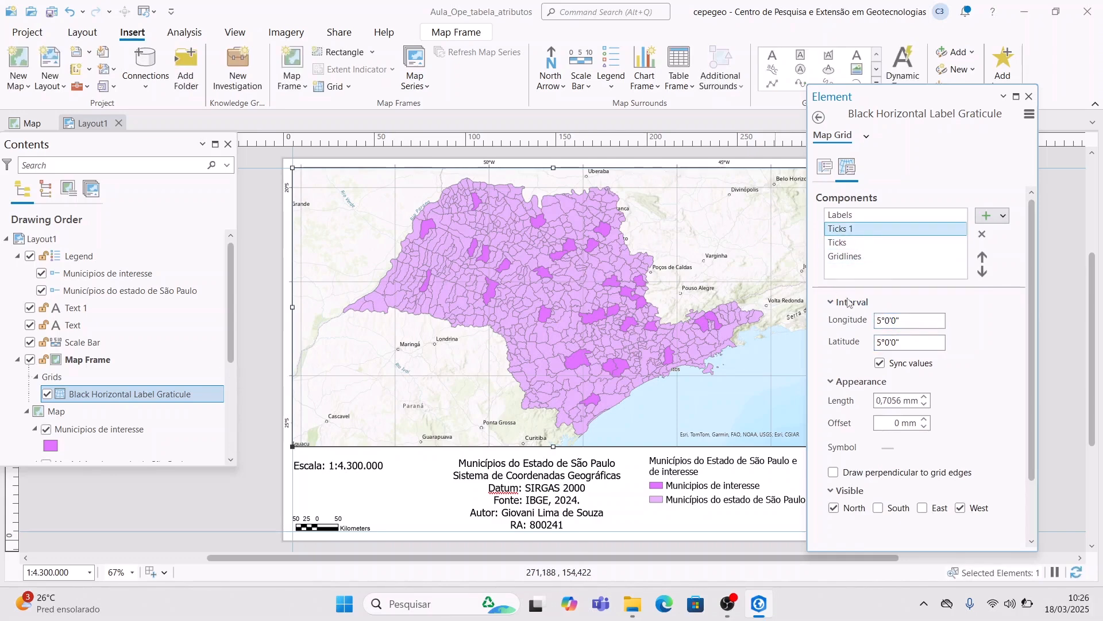
{"action": "left_click", "coordinate": [885, 321]}
{"action": "type", "text": "2"}
{"action": "key", "text": "Tab"}
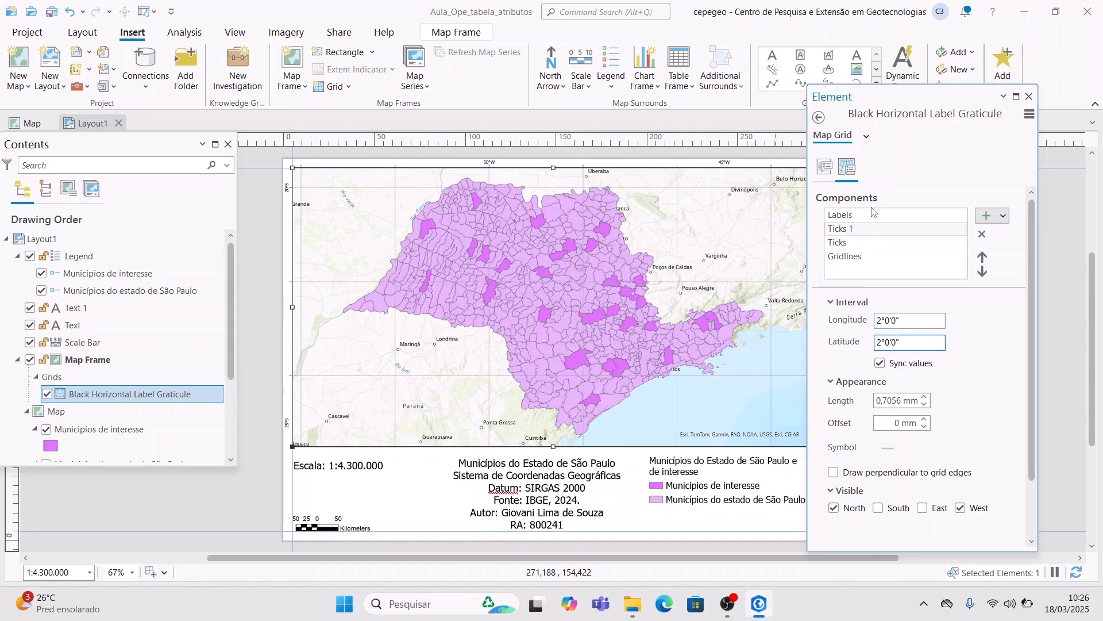
- Set the Labels interval to 2°0'0" and close the grid properties
{"action": "left_click", "coordinate": [873, 214]}
{"action": "left_click", "coordinate": [899, 321]}
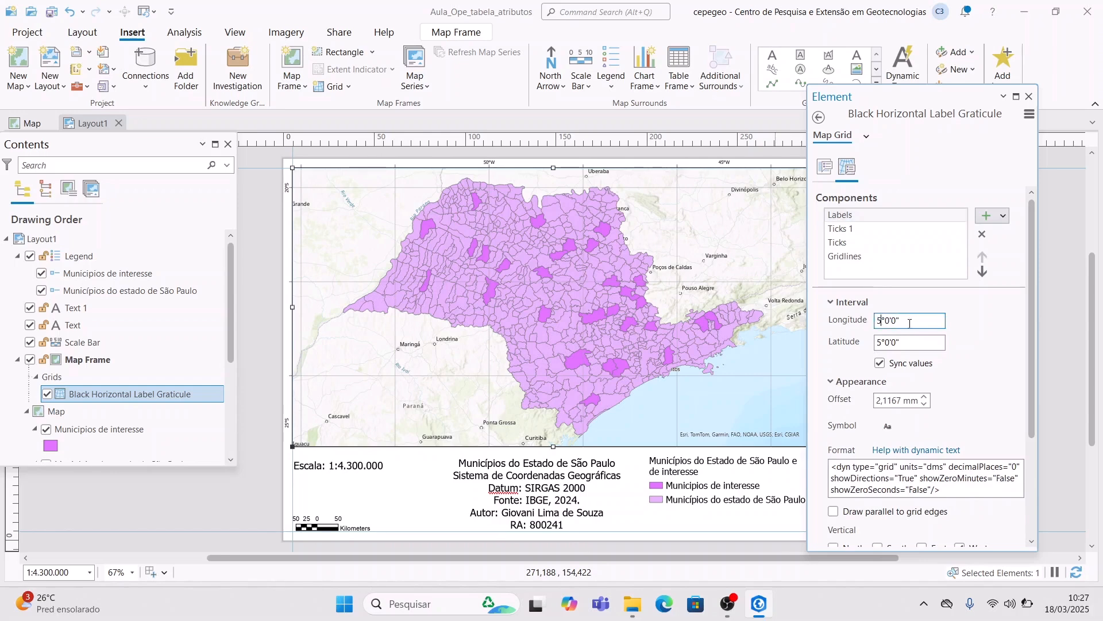
{"action": "key", "text": "Tab"}
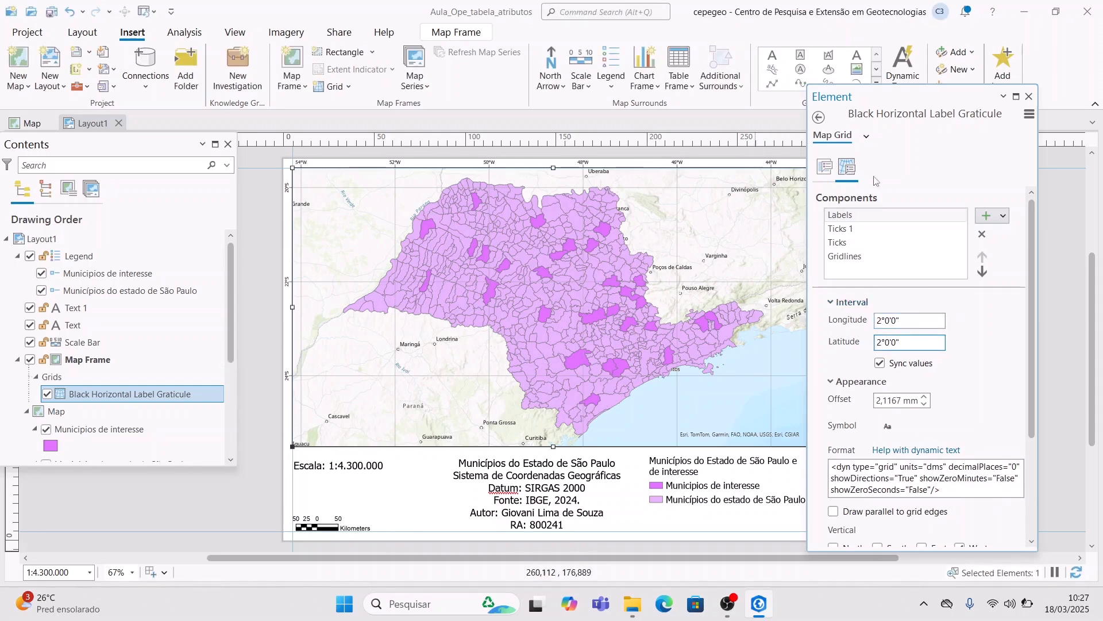
{"action": "left_click", "coordinate": [1030, 99]}
{"action": "left_click", "coordinate": [928, 283]}
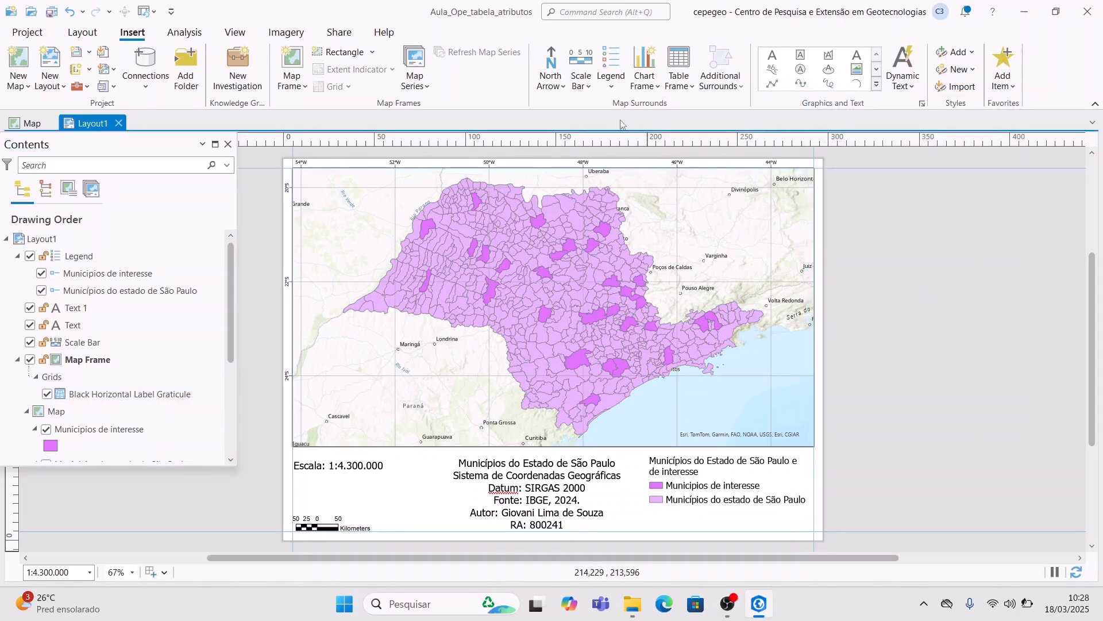
- Insert the compass-rose north arrow with N, S, E, W letters in the map frame's top-left corner
{"action": "left_click", "coordinate": [557, 75]}
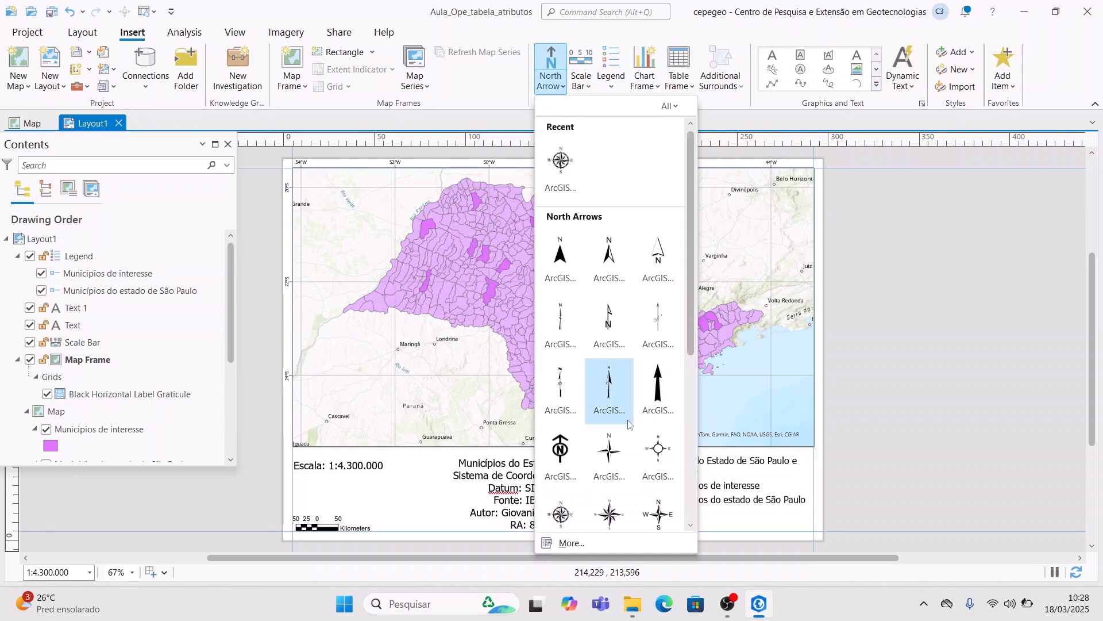
{"action": "left_click", "coordinate": [574, 513]}
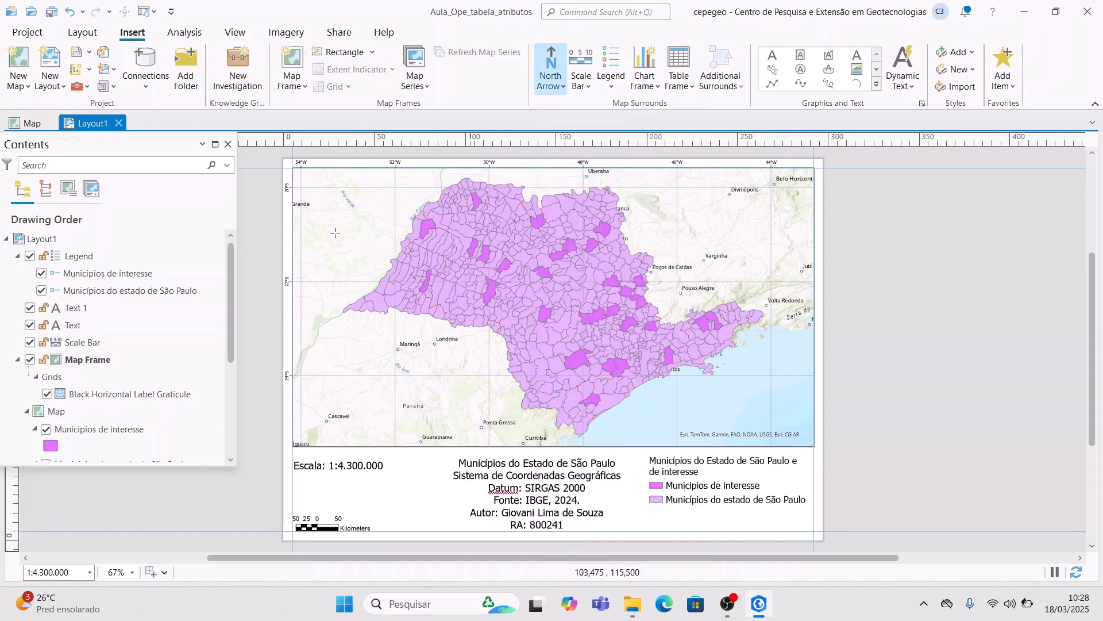
{"action": "left_click_drag", "start_coordinate": [297, 172], "coordinate": [368, 231]}
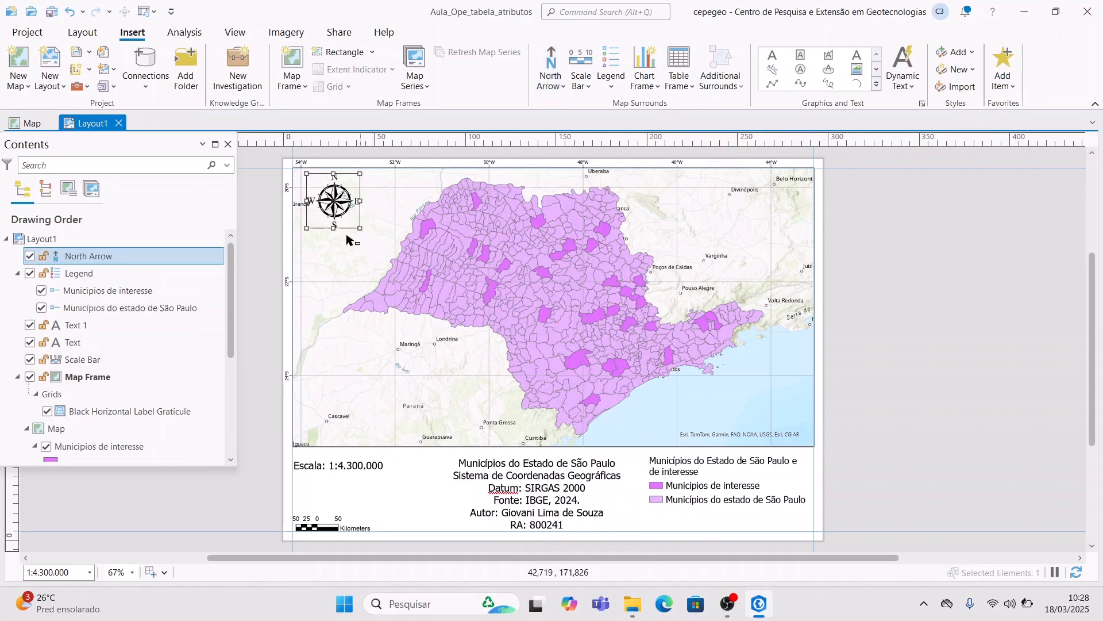
{"action": "left_click", "coordinate": [254, 234]}
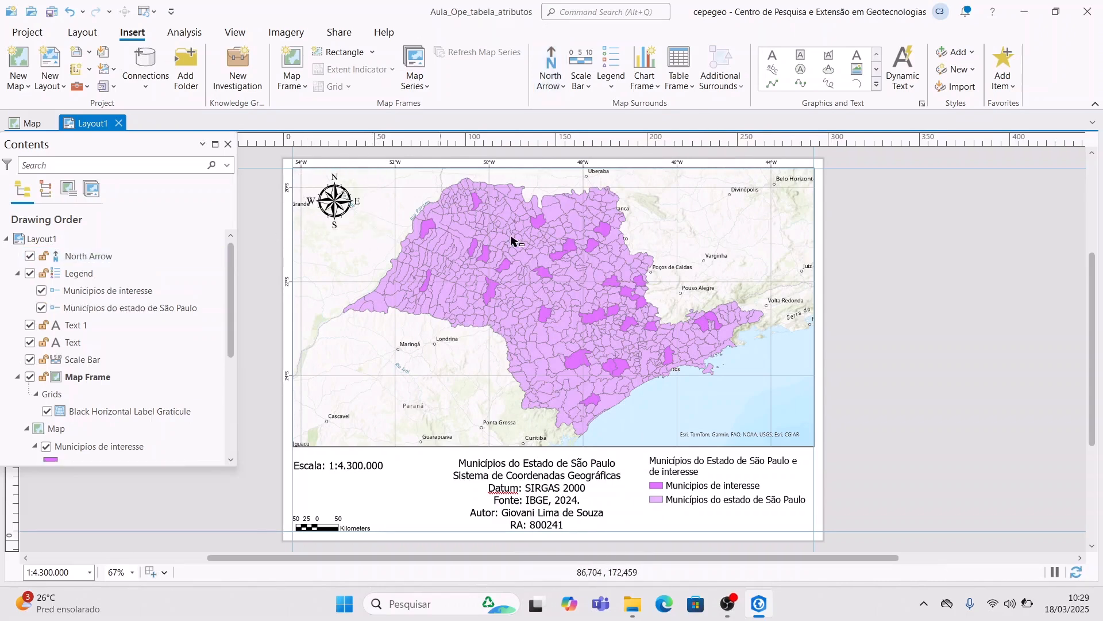